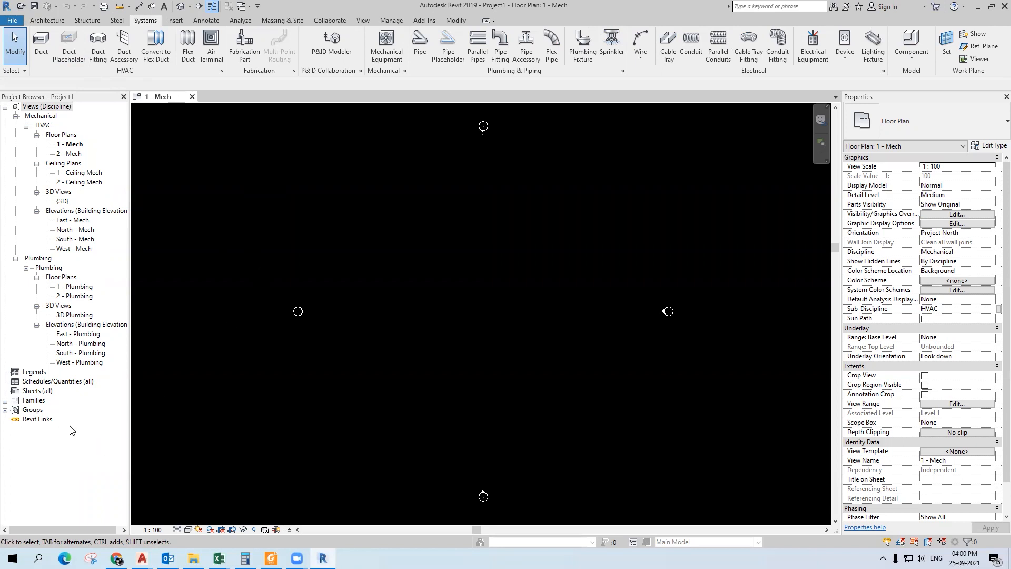
- Expand the duct system types under Families and rename Supply Air to M_Supply Air
double_click(33, 401)
click(37, 296)
click(38, 323)
click(38, 298)
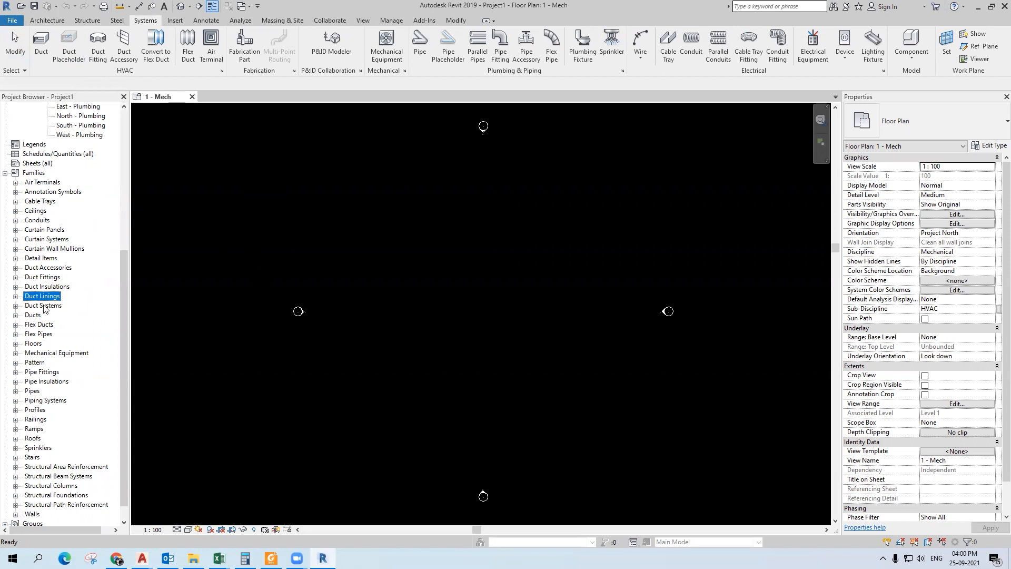
double_click(44, 307)
double_click(52, 315)
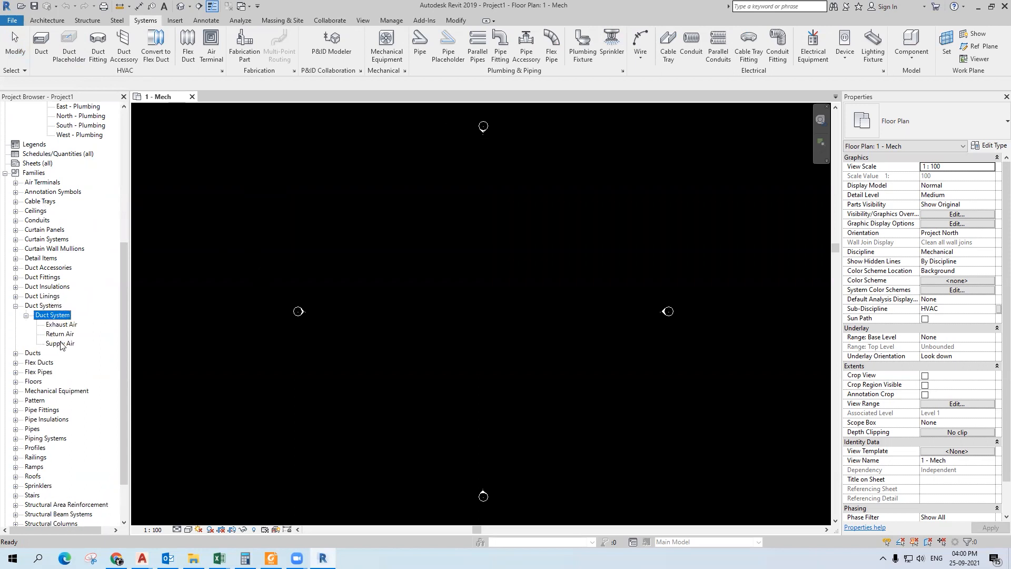
click(62, 344)
click(62, 344)
click(47, 347)
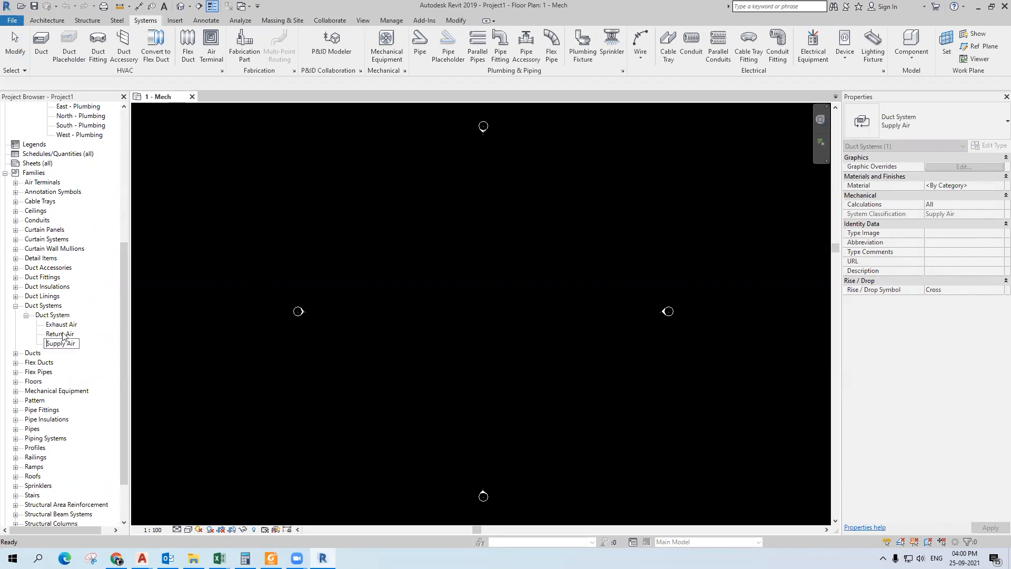
text(M_)
- Rename the Return Air duct system to M_Return Air
click(63, 335)
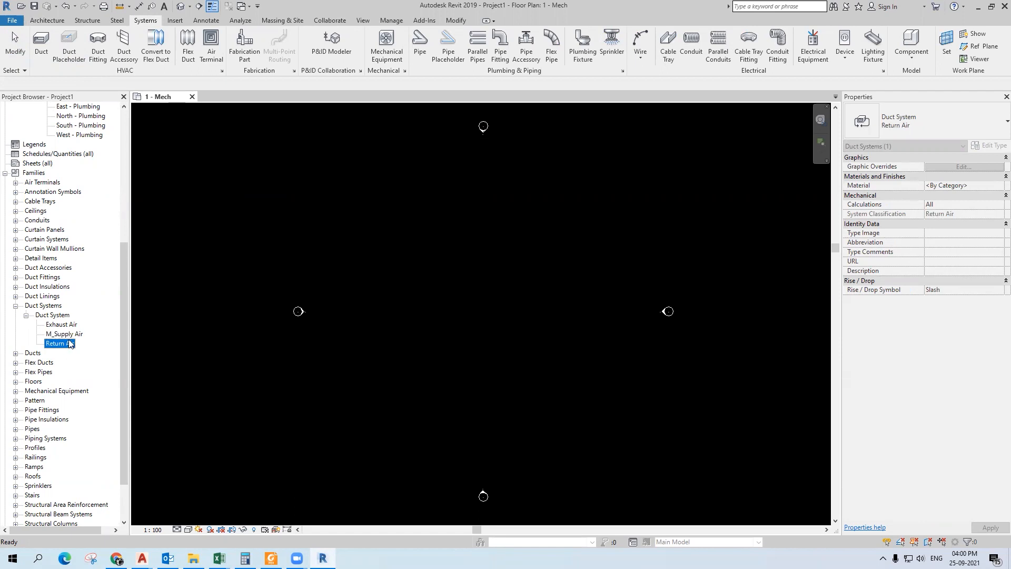
click(62, 346)
click(48, 344)
text(R)
key(BackSpace)
text(M_)
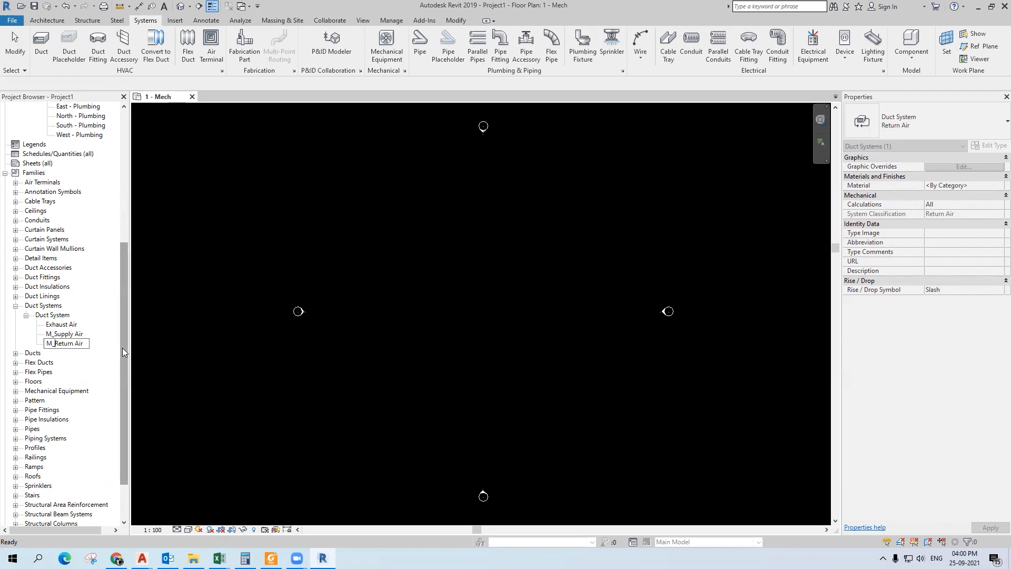
key(Return)
- Duplicate the M_Supply Air duct system and rename the copy M_Fresh Air
right_click(78, 333)
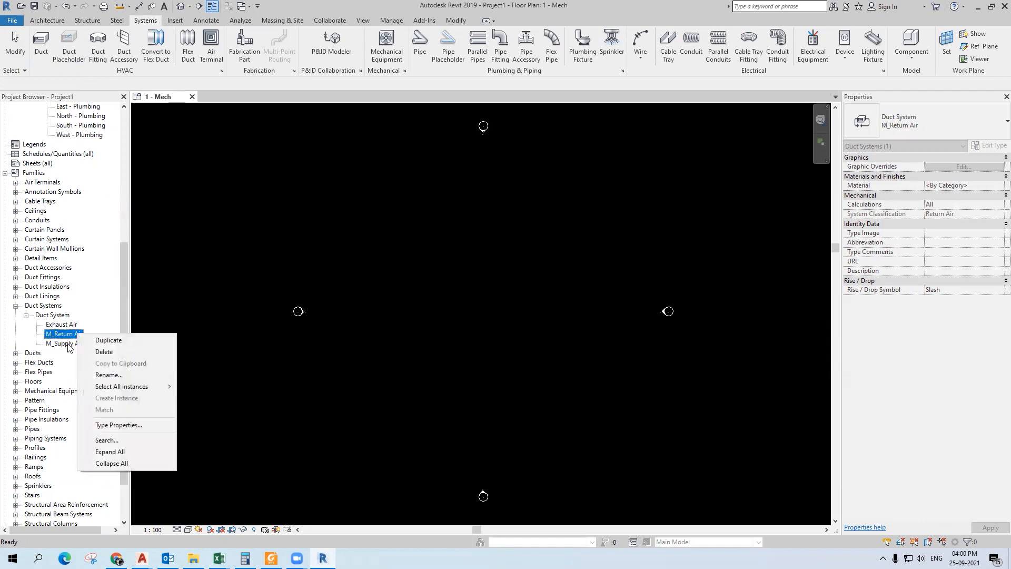
right_click(69, 344)
click(107, 350)
click(72, 354)
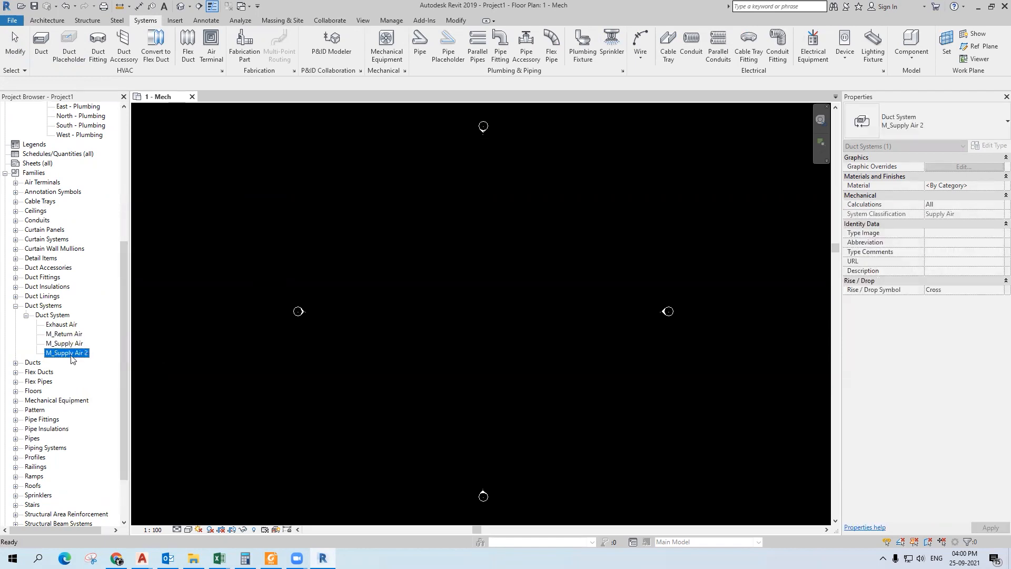
drag(72, 356, 55, 357)
text(Fresh Air)
click(229, 373)
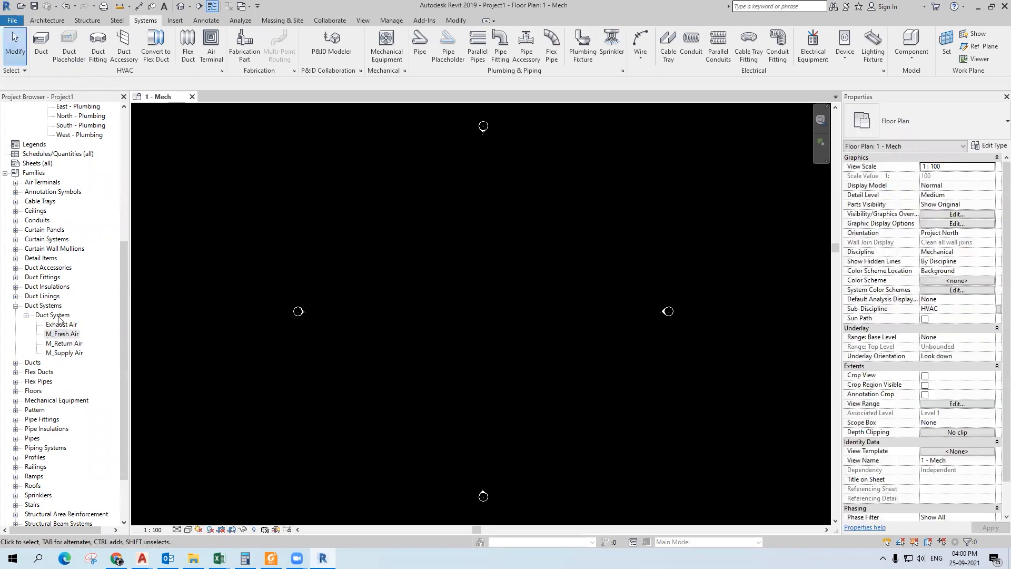
- Rename the Exhaust Air duct system to M_Exhaust Air
click(68, 325)
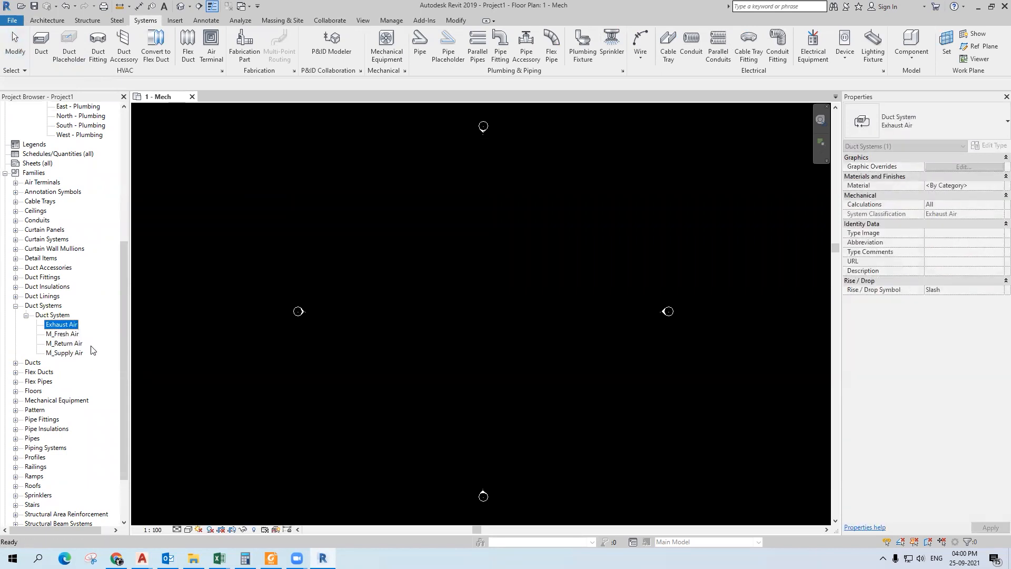
key(F2)
click(47, 324)
text(M_)
key(Return)
click(383, 269)
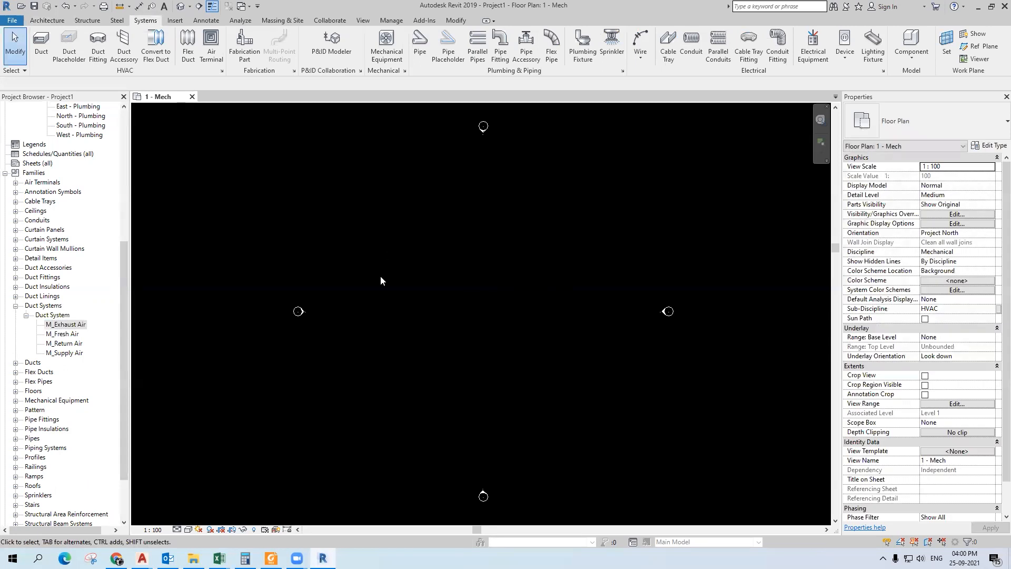
right_click(65, 353)
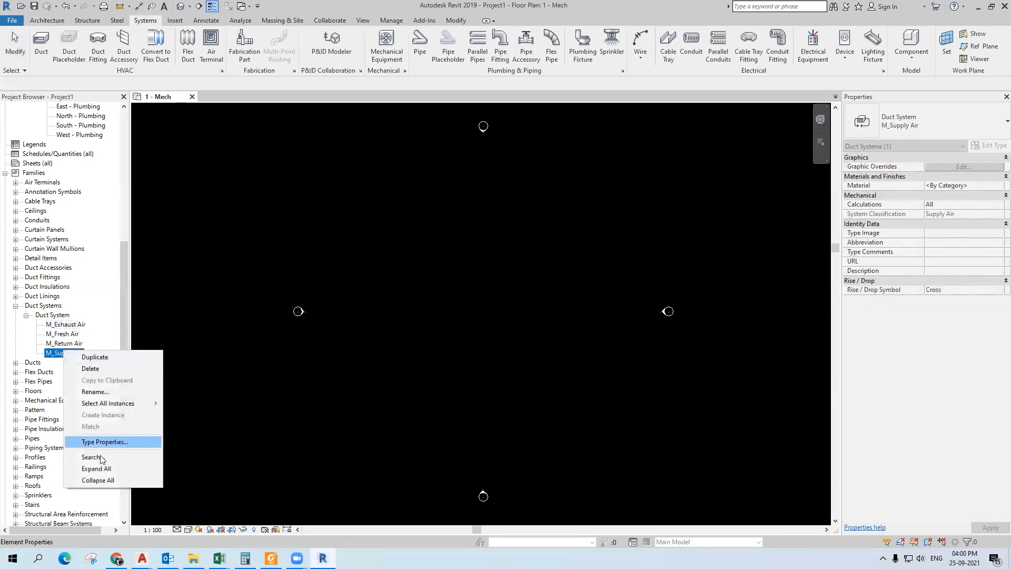
click(114, 442)
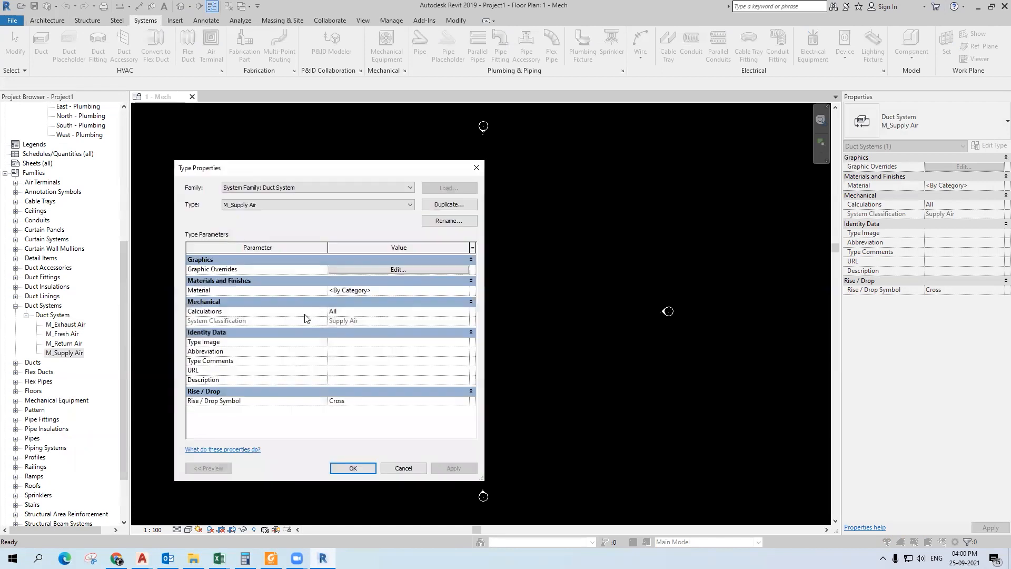
click(423, 269)
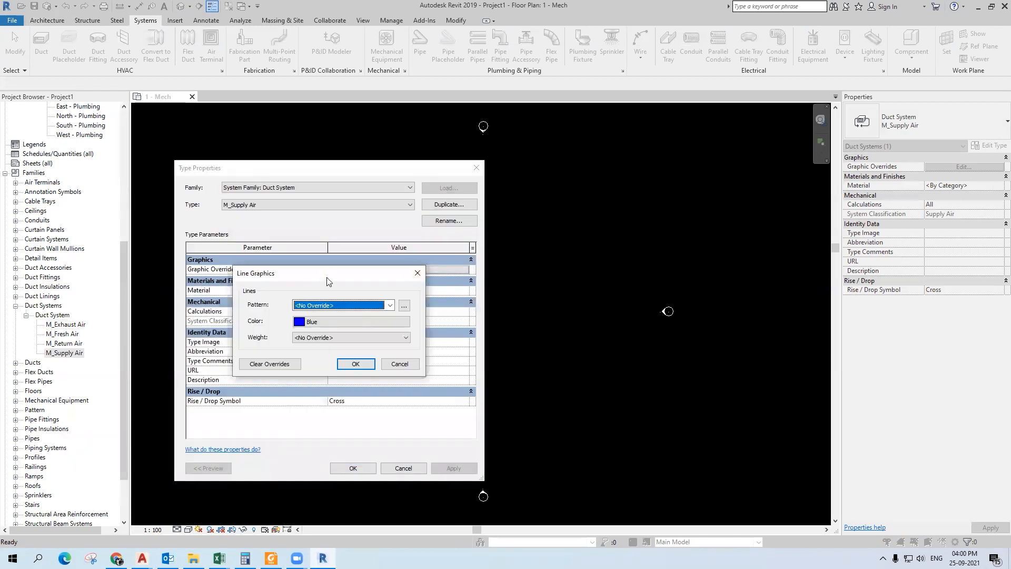
key(Escape)
key(Escape)
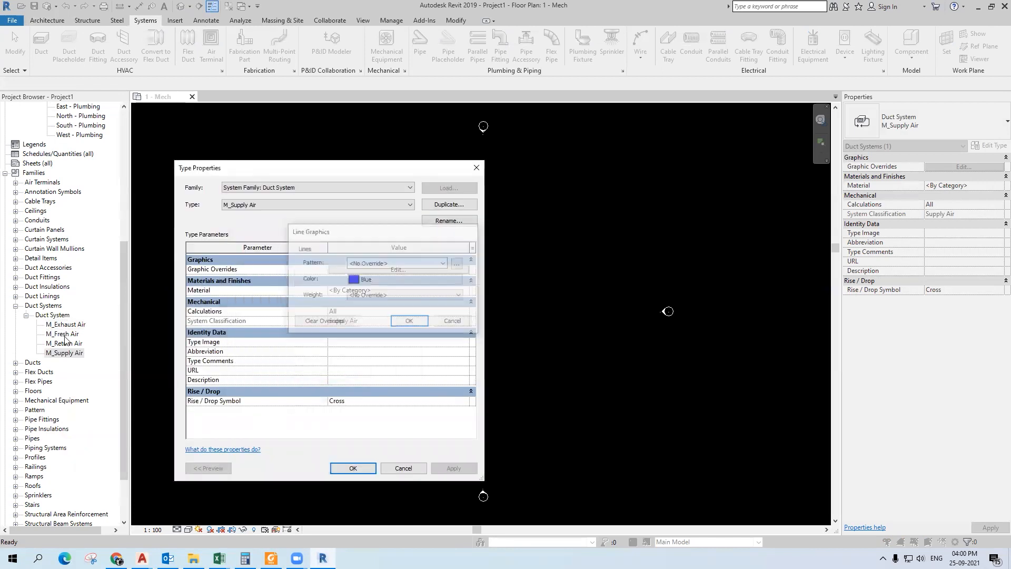
- Override the M_Supply Air system's line color with light green, RGB 128-255-128, in its type properties
right_click(67, 352)
click(114, 445)
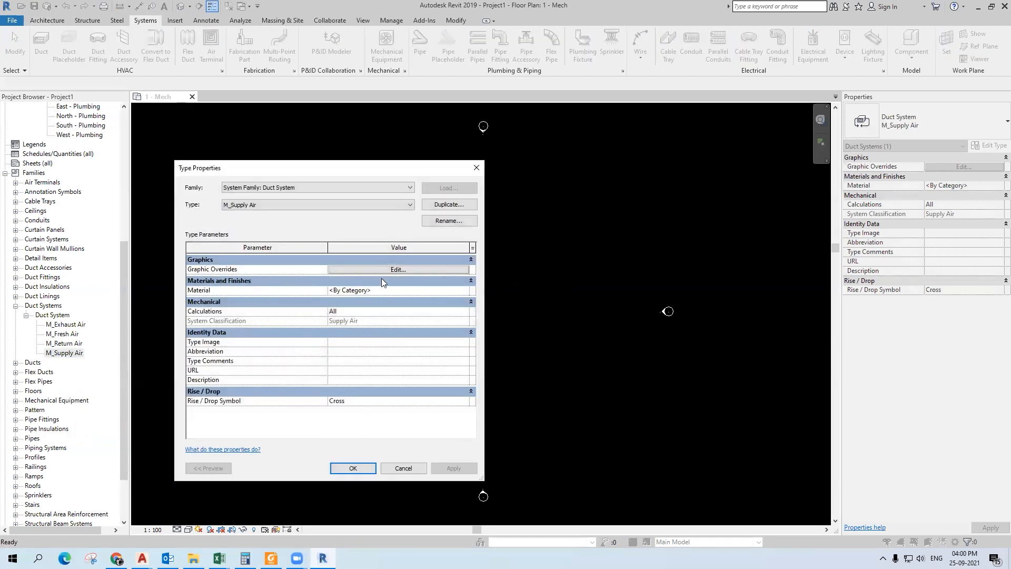
click(399, 270)
click(401, 280)
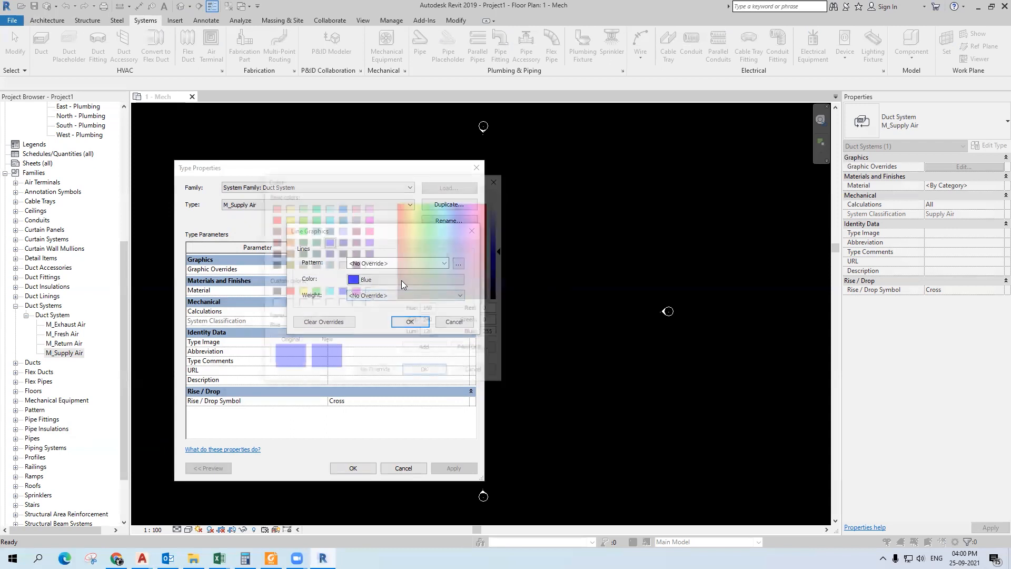
click(301, 208)
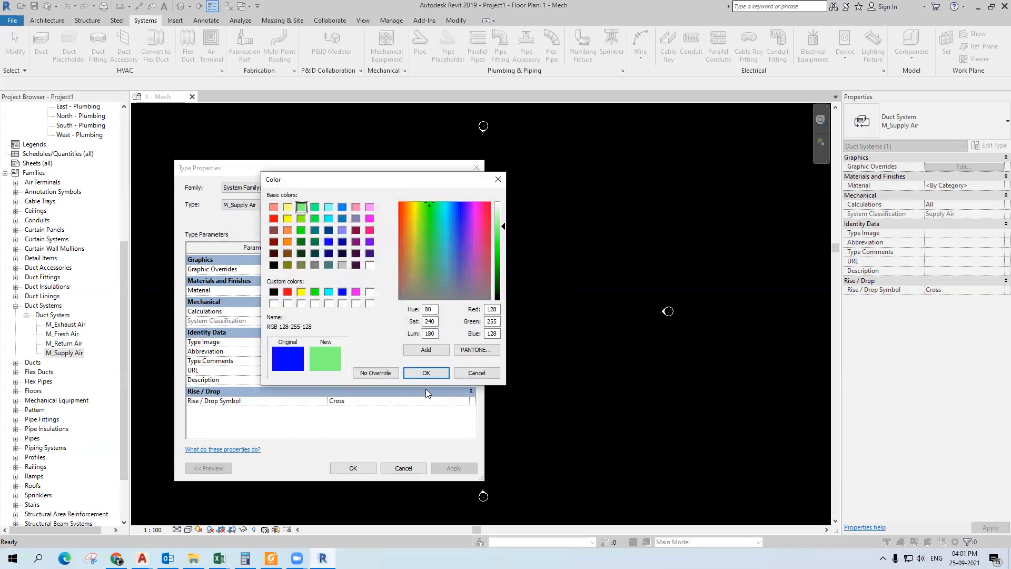
click(426, 372)
click(419, 327)
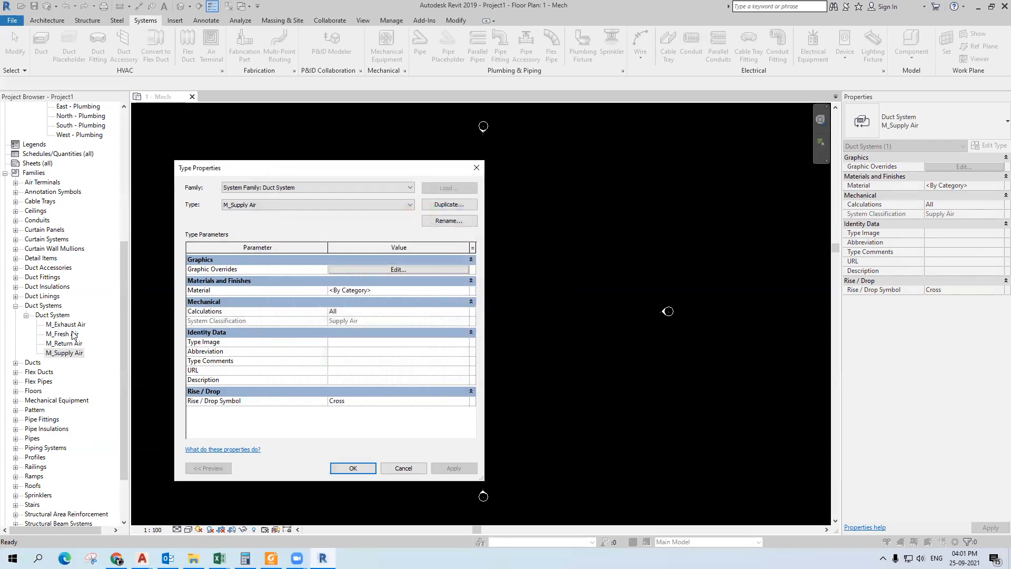
key(Return)
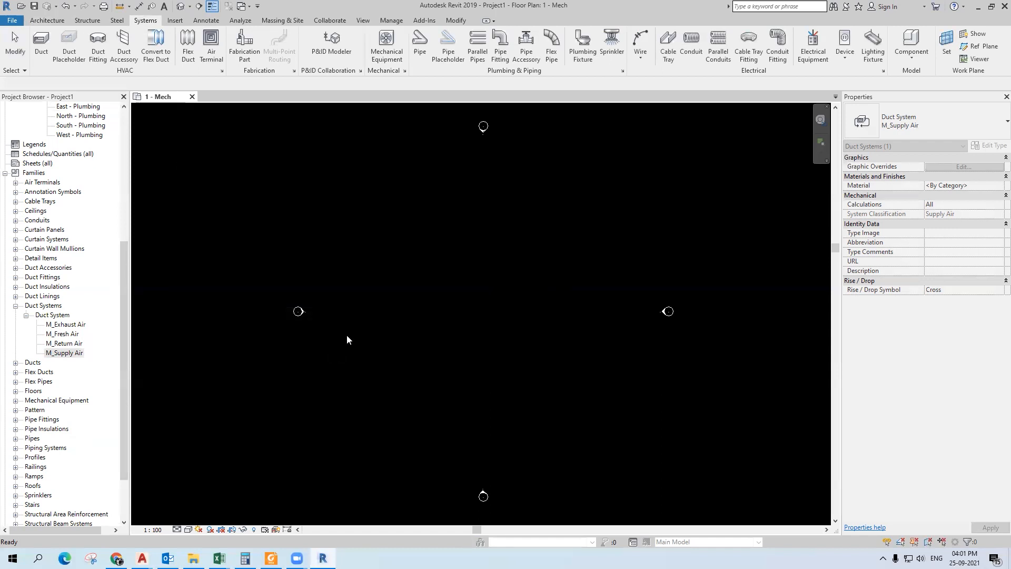
- Start the Duct command with the rectangular duct type Radius Elbows / Taps
click(451, 313)
scroll(451, 317, up, 2)
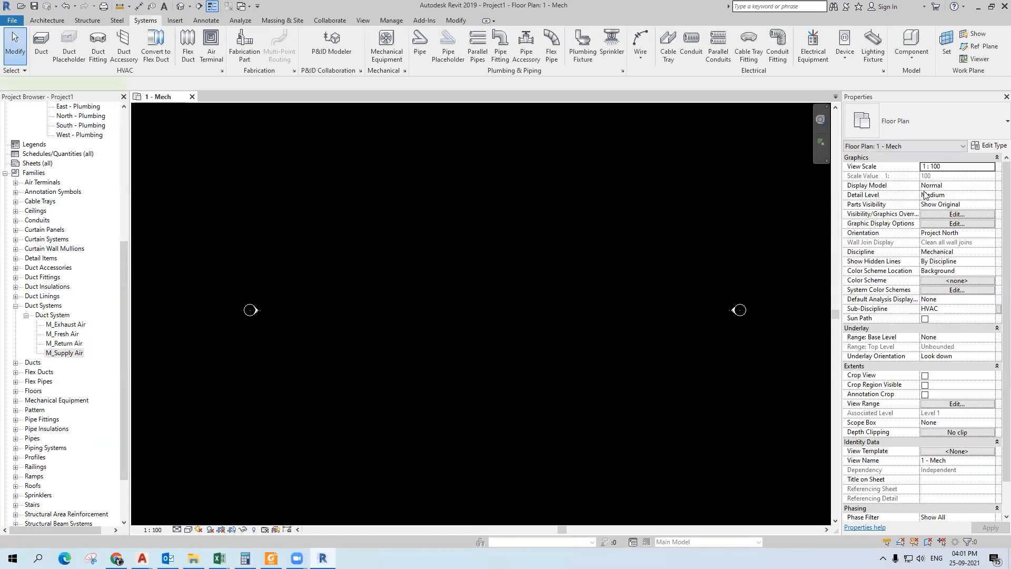
key(d)
key(t)
click(933, 123)
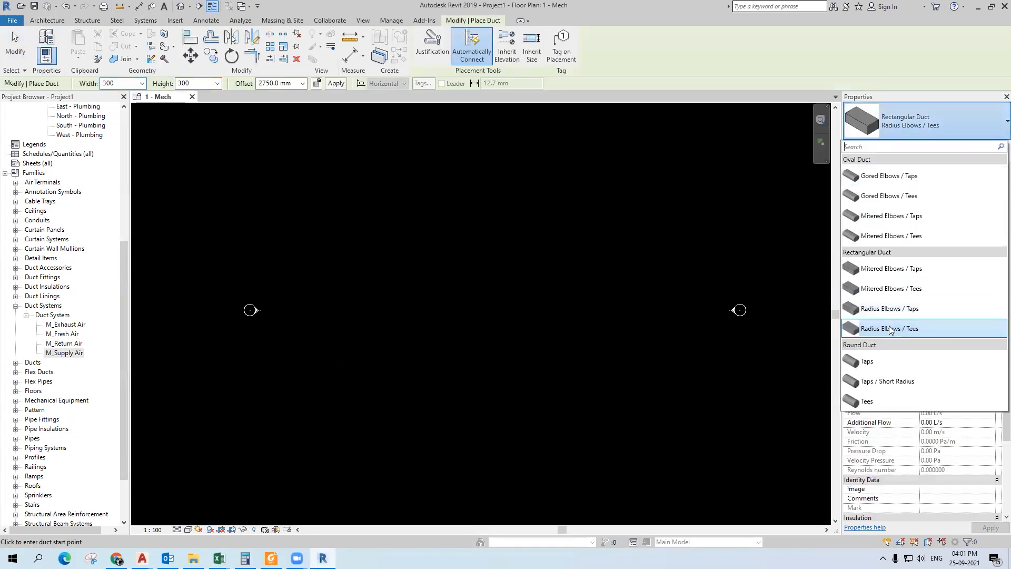
click(895, 309)
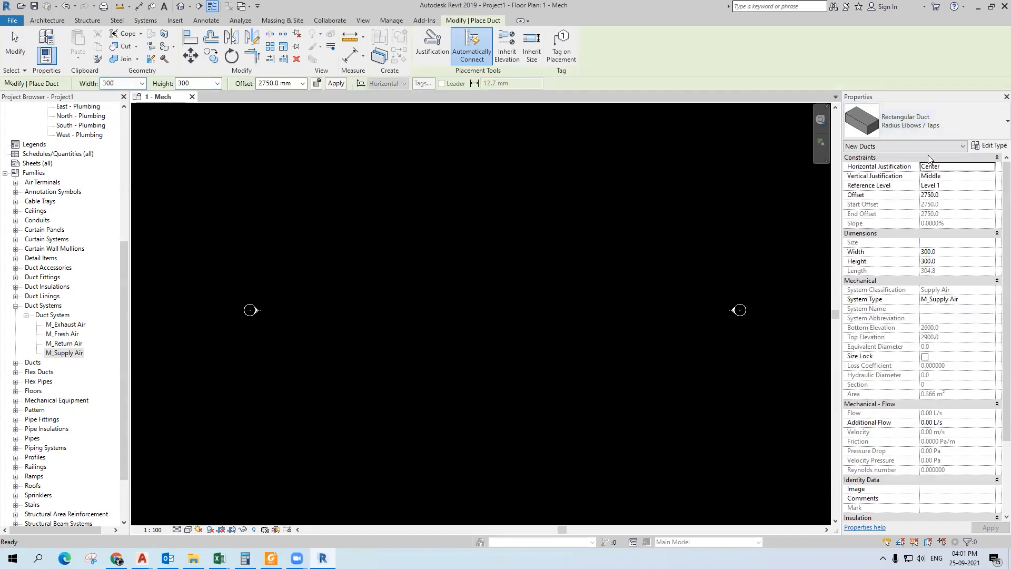
- Duplicate the Radius Elbows / Taps duct type under the name RECT DUCT
click(990, 145)
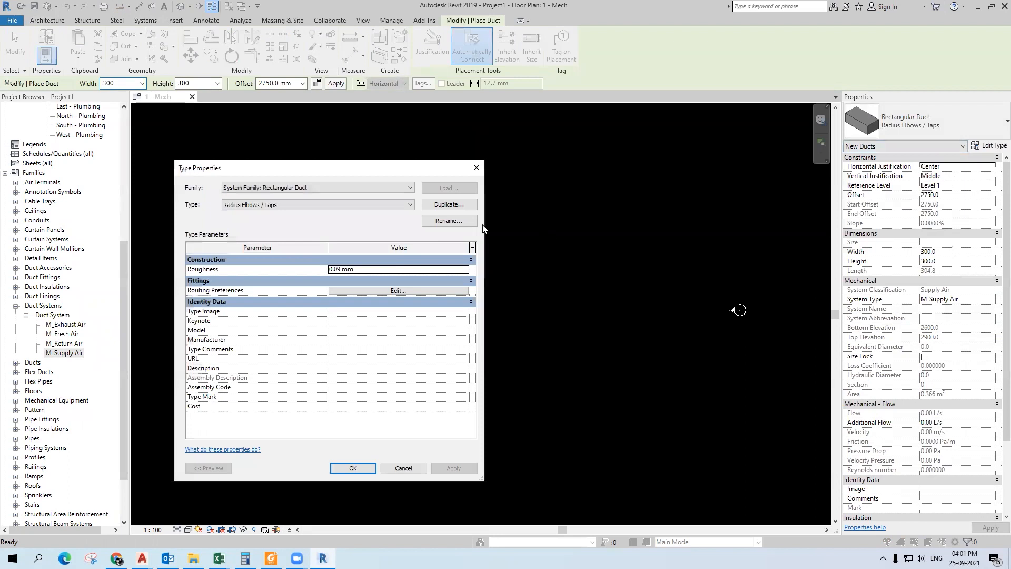
click(460, 207)
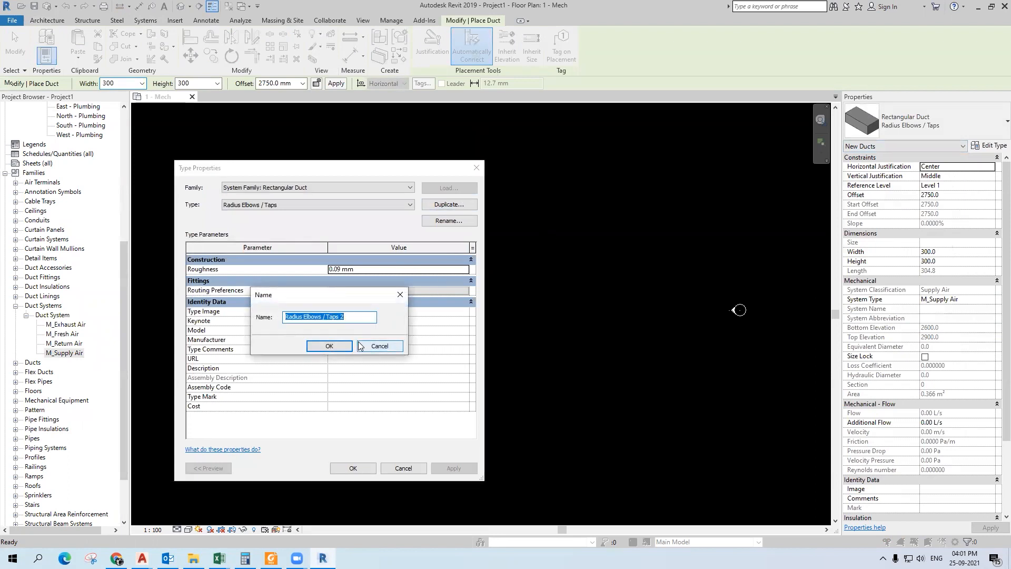
text(re)
key(BackSpace)
text(REC)
key(Return)
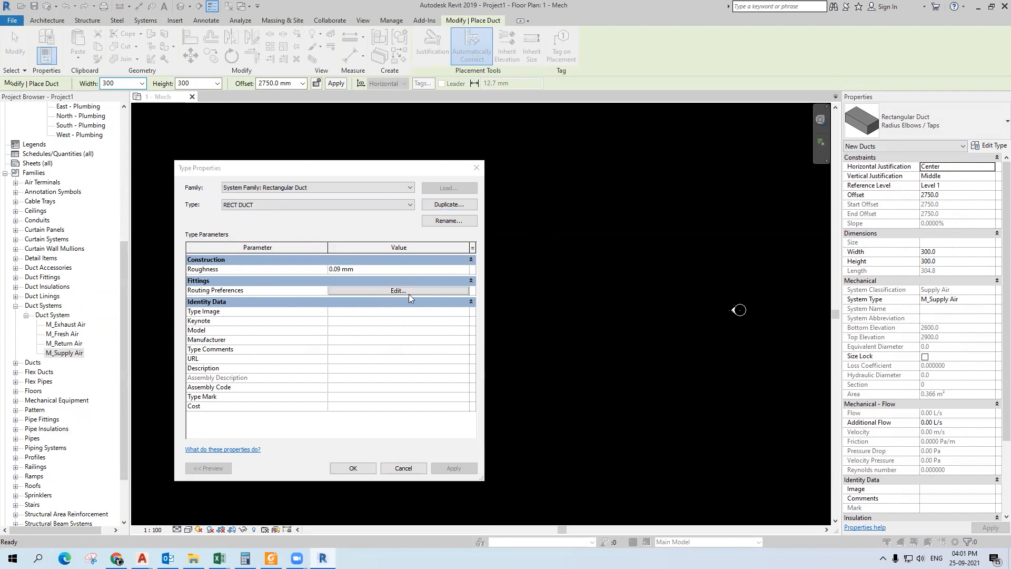
- Open the RECT DUCT routing preferences and browse to the SLIP folder to load fitting families
click(404, 290)
click(506, 101)
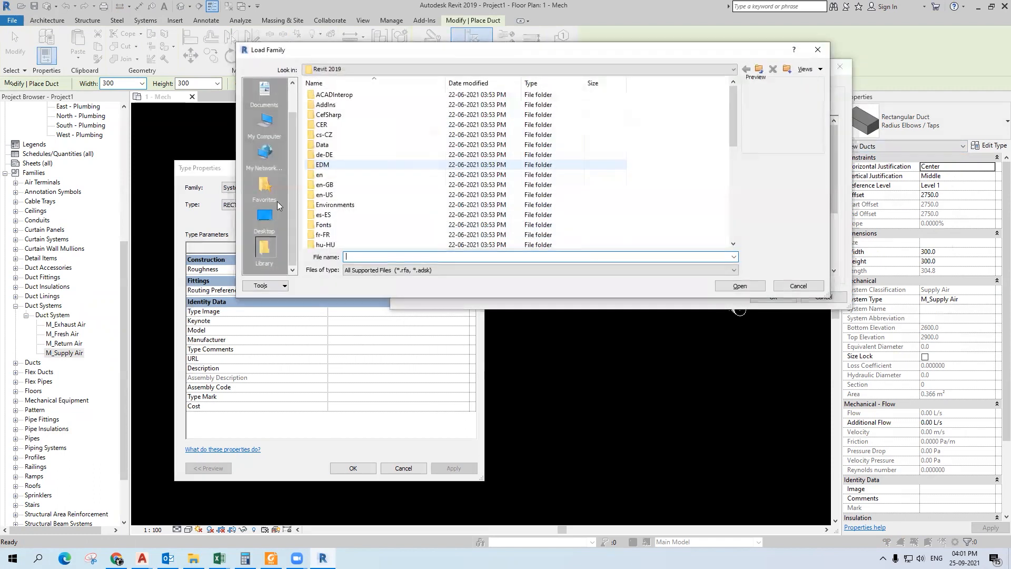
click(264, 124)
double_click(360, 224)
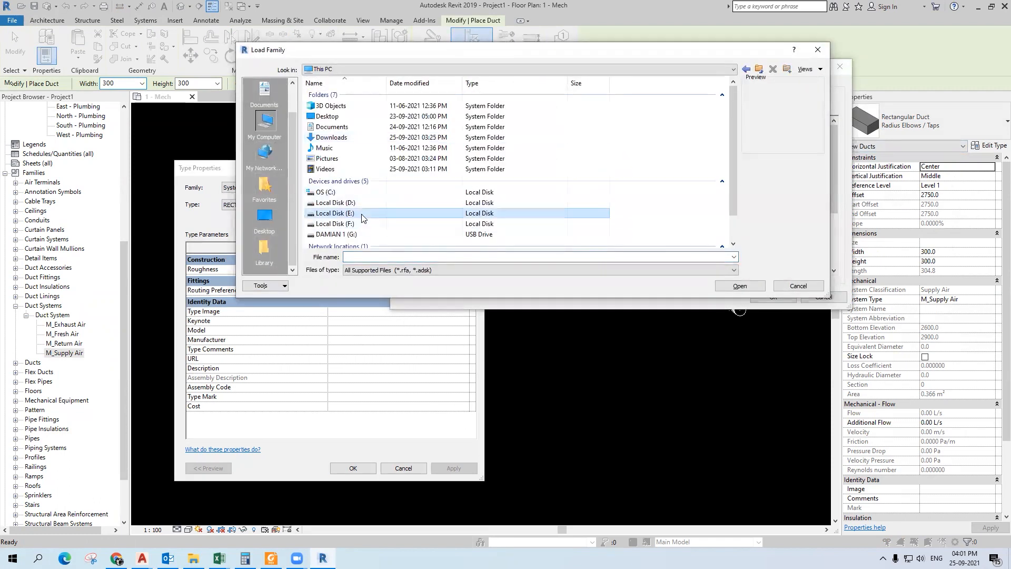
double_click(353, 114)
double_click(343, 107)
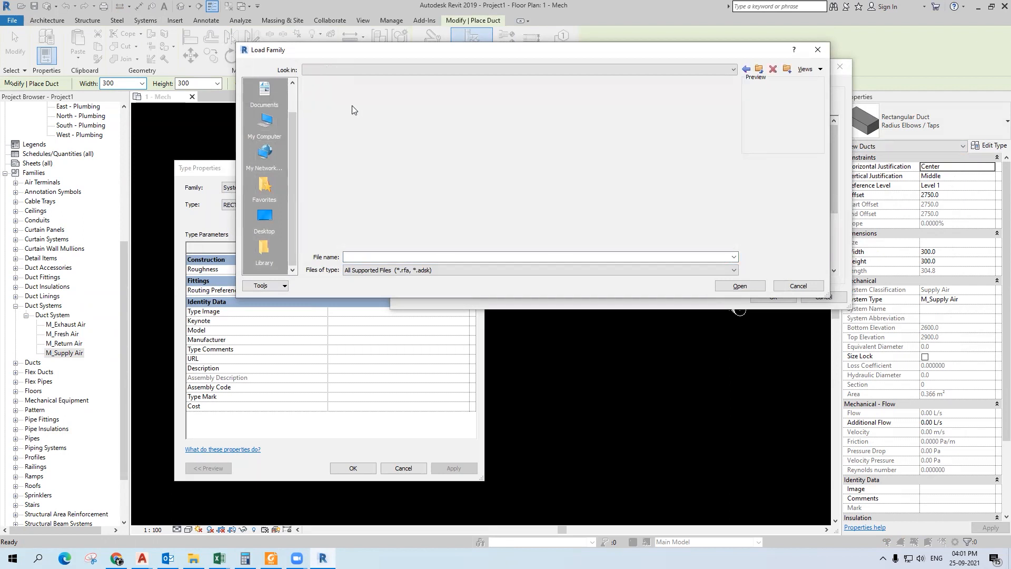
double_click(334, 106)
- Load the rectangular Slip Joint families for Medium Radius Bend, Shoe Branch, Square Branch and Eccentric Taper
click(379, 214)
scroll(379, 214, down, 3)
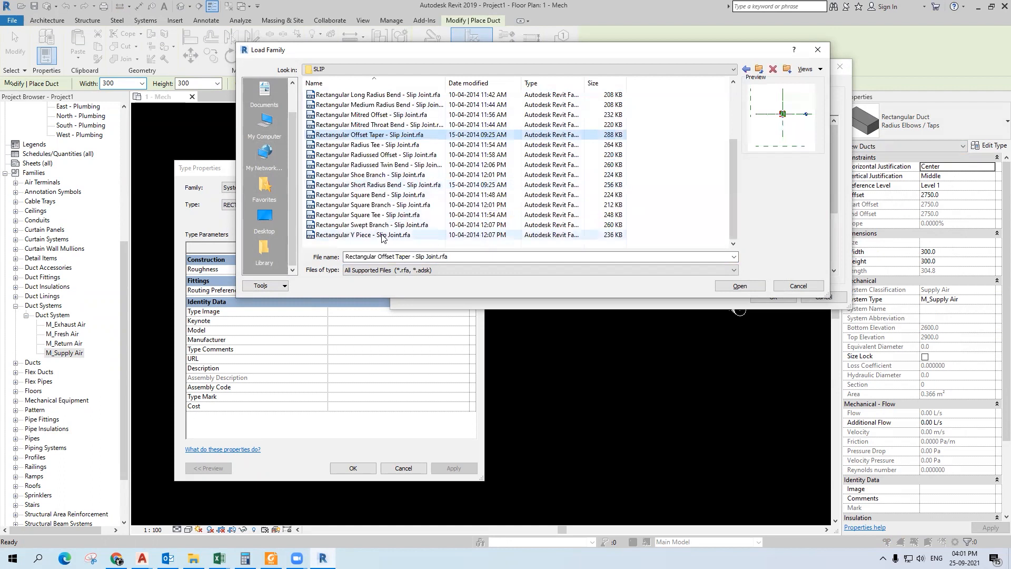
click(395, 205)
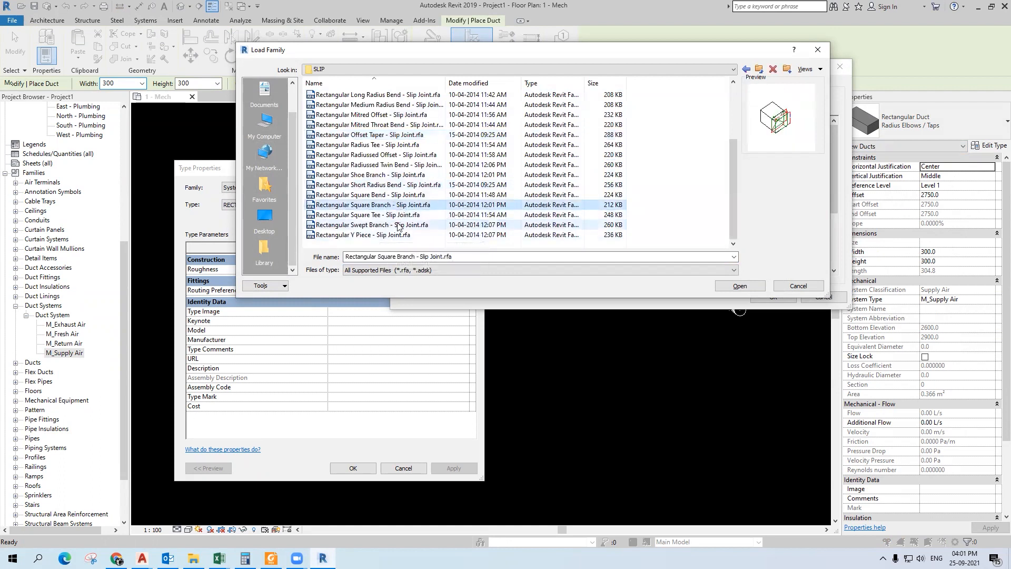
scroll(401, 225, up, 1)
click(424, 205)
scroll(425, 204, up, 1)
scroll(433, 199, down, 2)
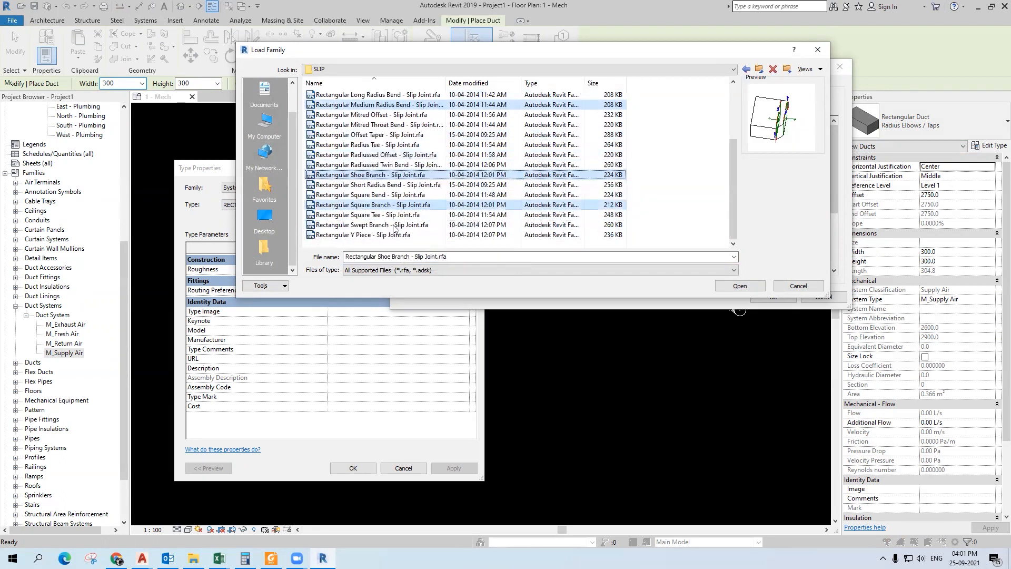
click(736, 287)
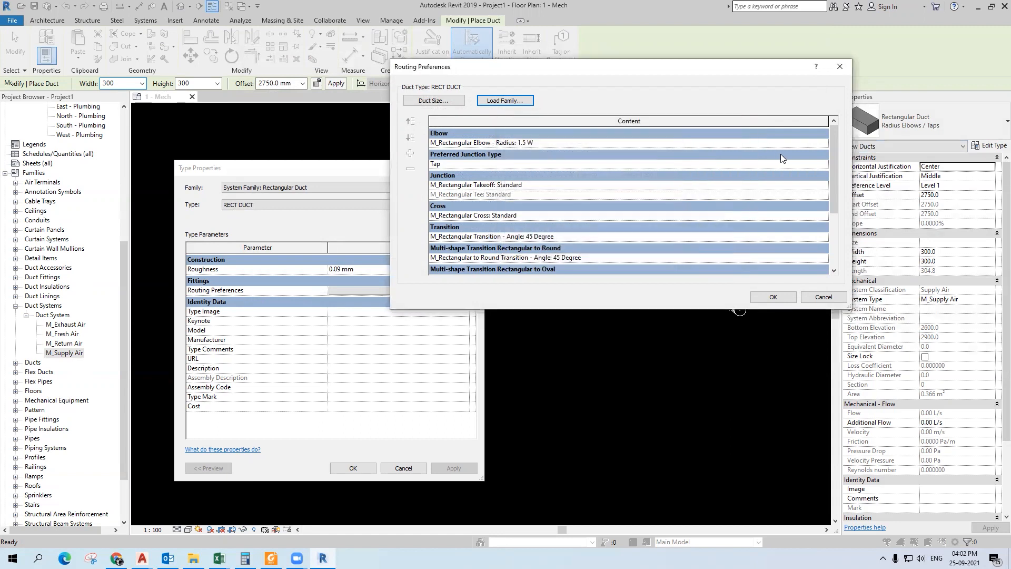
- Set the routing preferences to Slip Joint fittings: Rectangular Medium Radius Bend elbow, Rectangular Square Branch junction and Rectangular Eccentric Taper transition
click(823, 143)
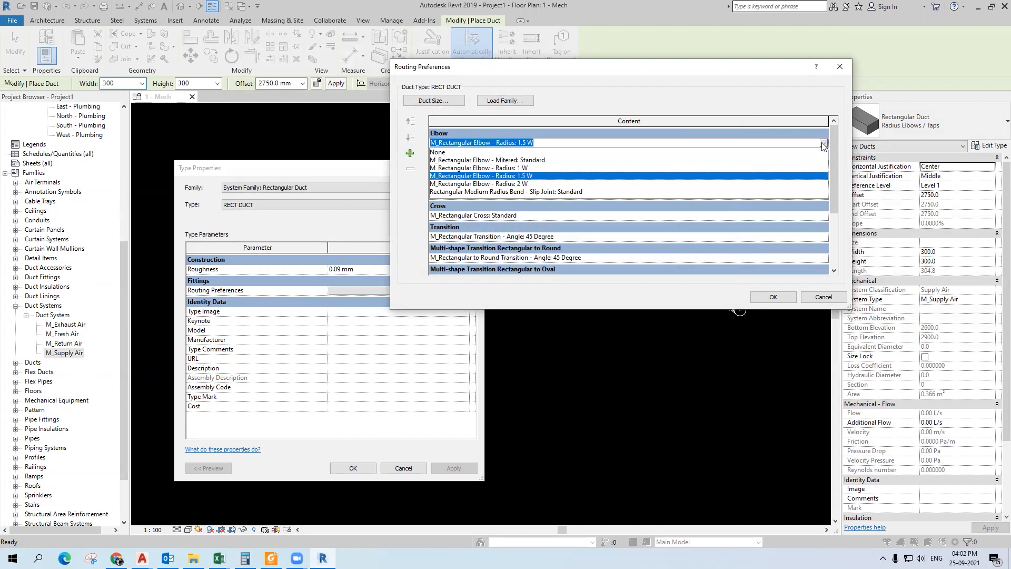
click(534, 193)
click(822, 186)
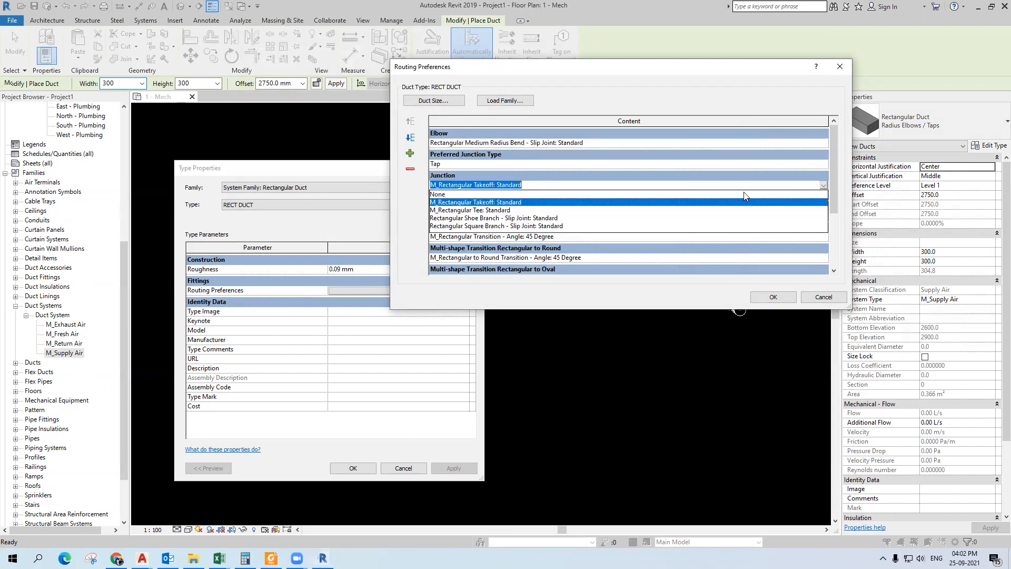
click(511, 227)
click(823, 238)
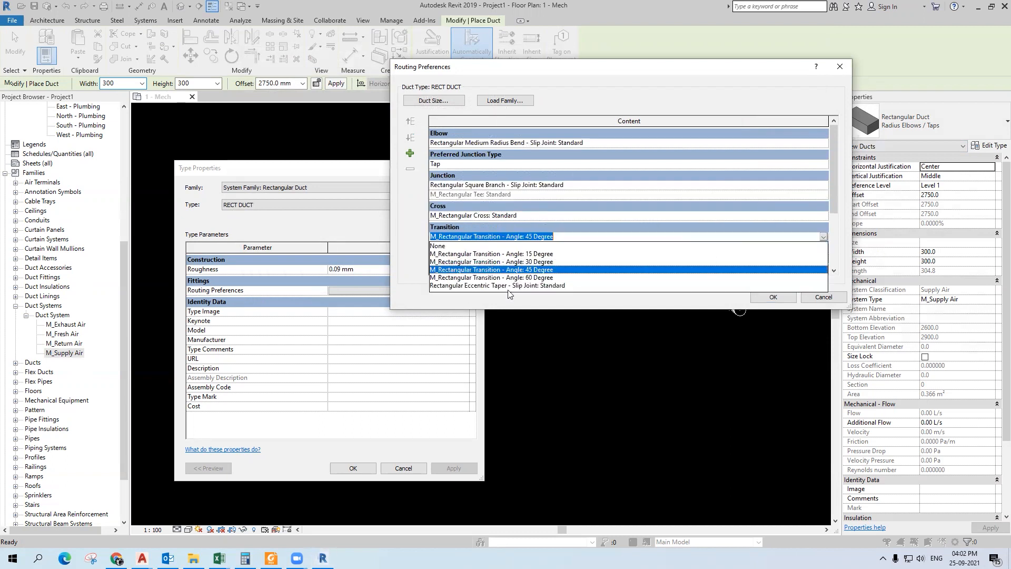
click(670, 237)
- Set the cap fitting to Rectangular Blank End: Standard and accept the routing preferences and the RECT DUCT type
scroll(555, 267, down, 1)
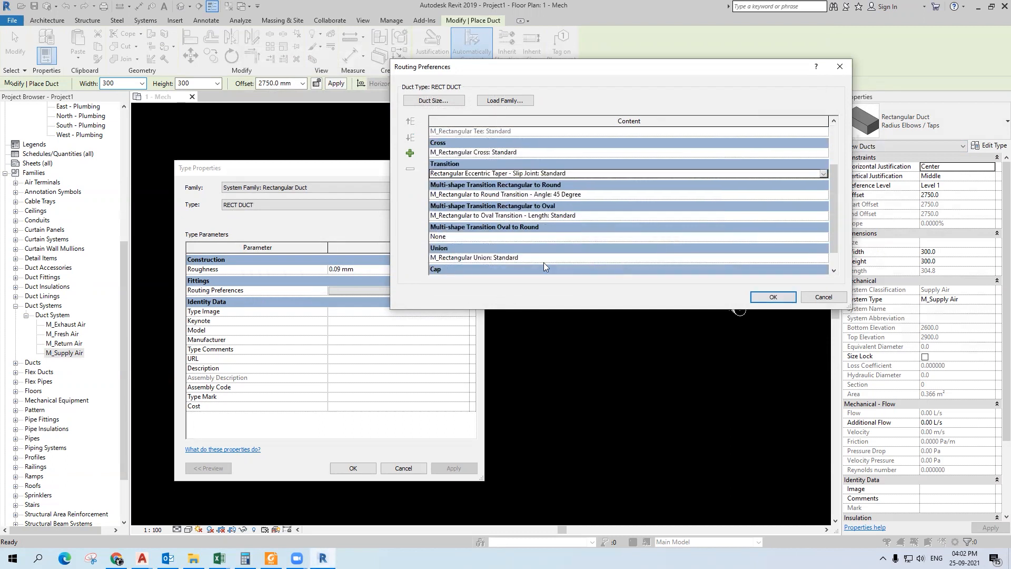
click(651, 258)
scroll(775, 272, down, 1)
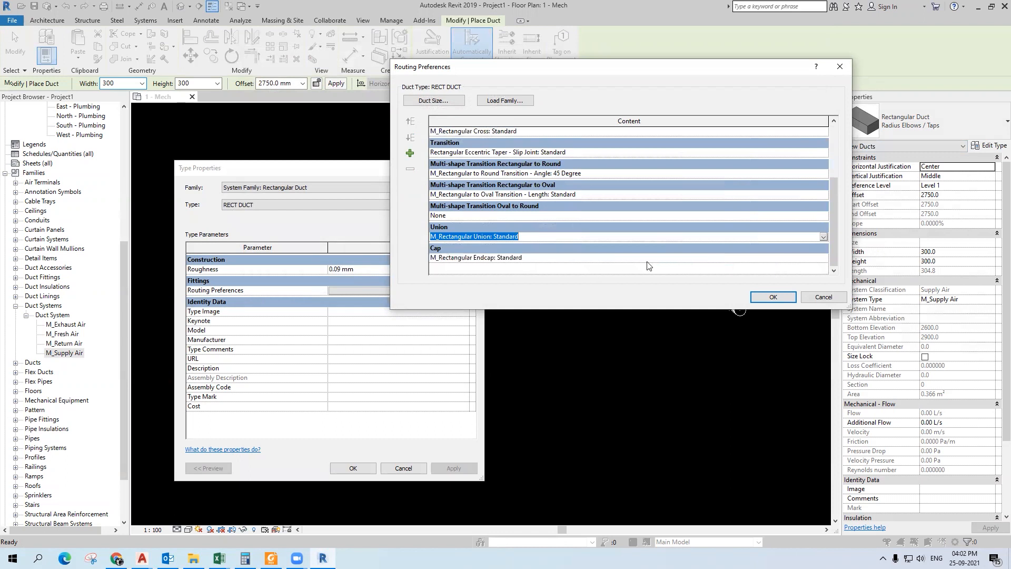
click(793, 259)
click(823, 258)
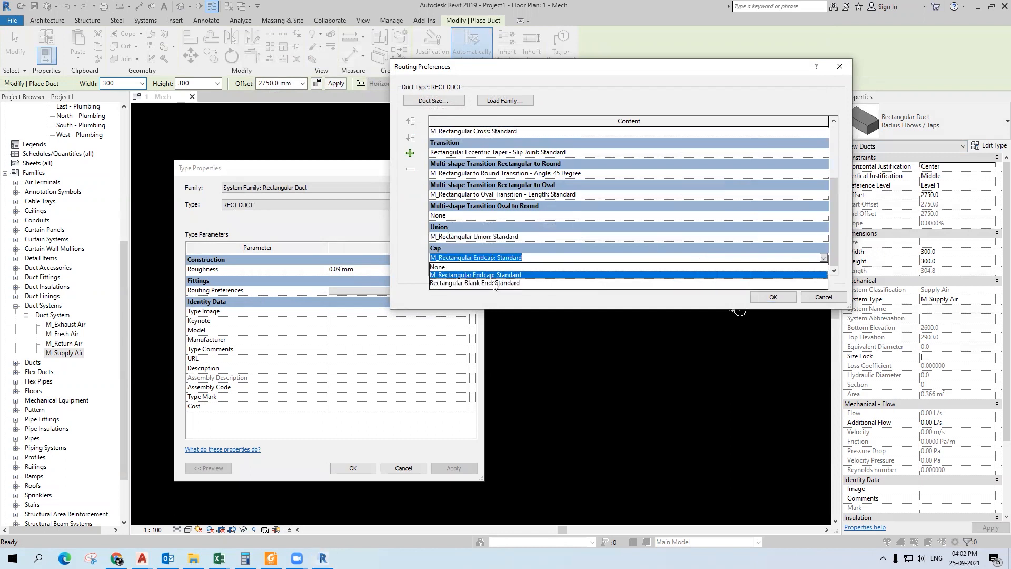
click(493, 283)
click(770, 299)
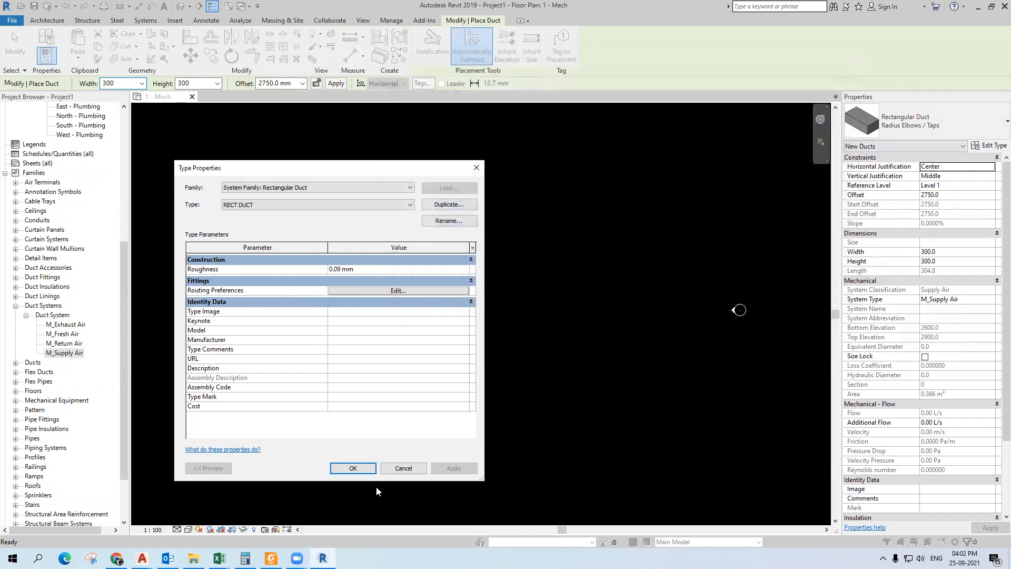
click(352, 466)
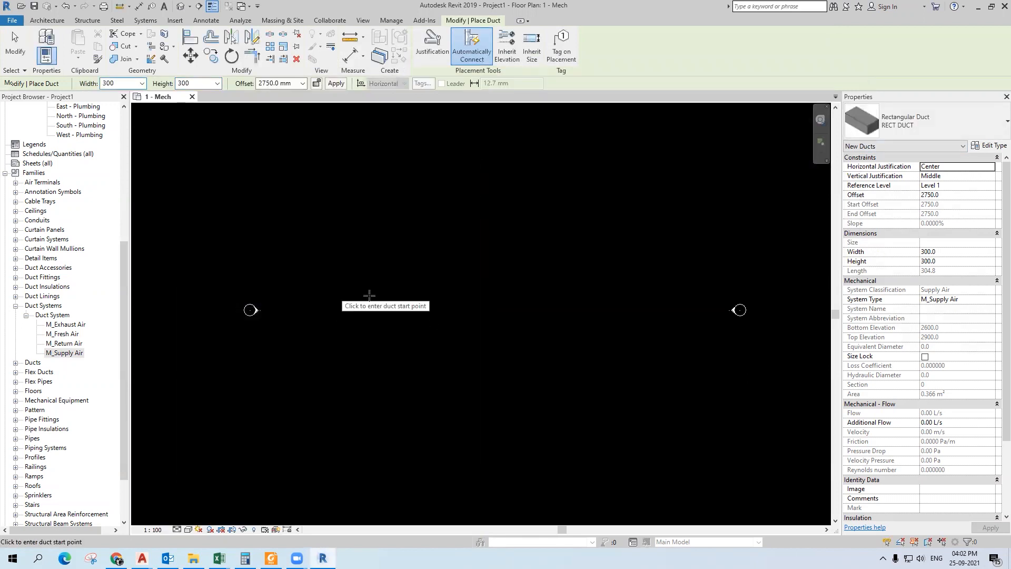
- Draw a horizontal RECT DUCT 800 mm wide, 600 mm high and about 8800 mm long in the 1 - Mech floor plan
click(122, 81)
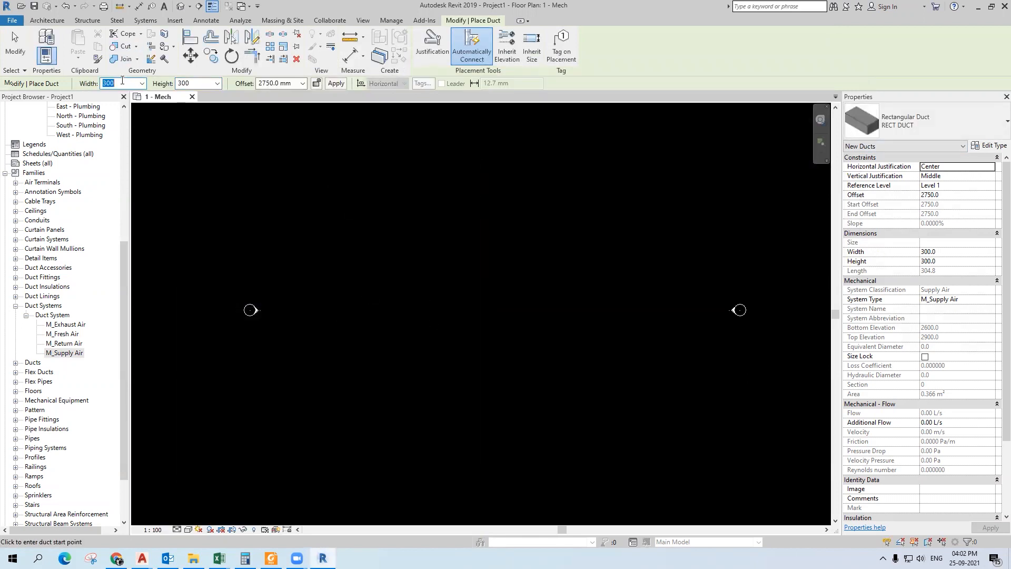
click(187, 83)
text(60)
click(288, 84)
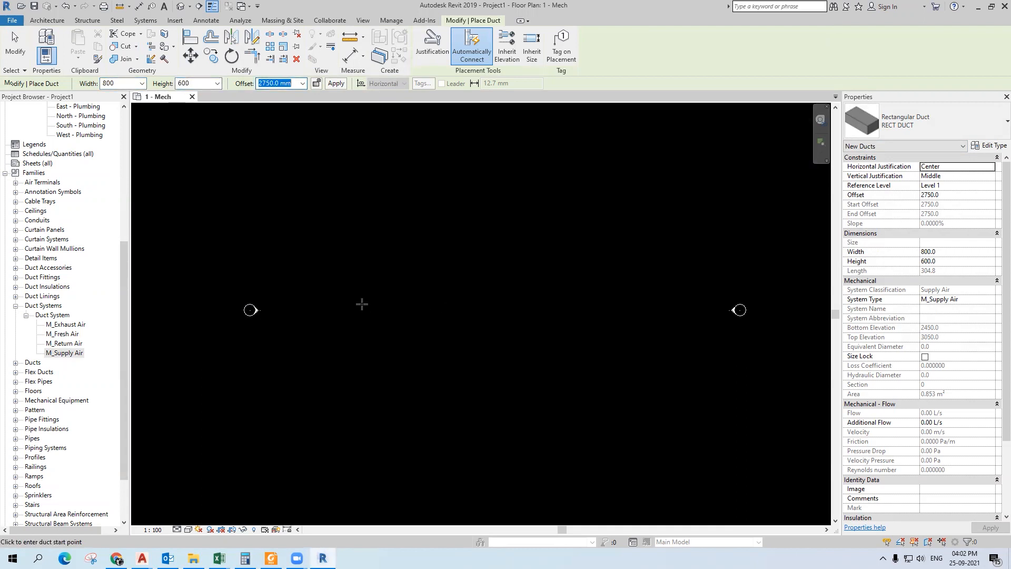
click(255, 300)
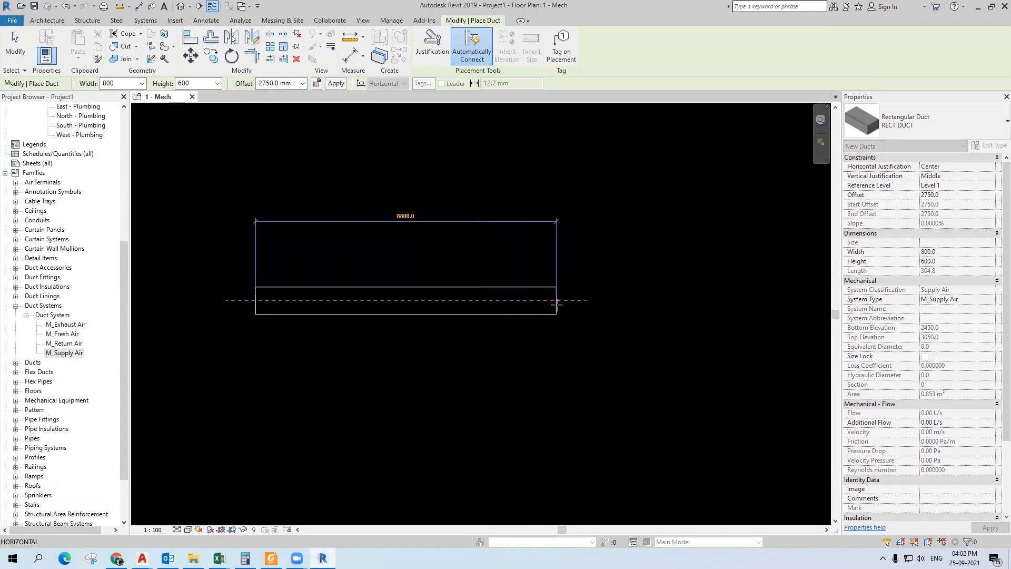
click(557, 303)
key(Escape)
key(Escape)
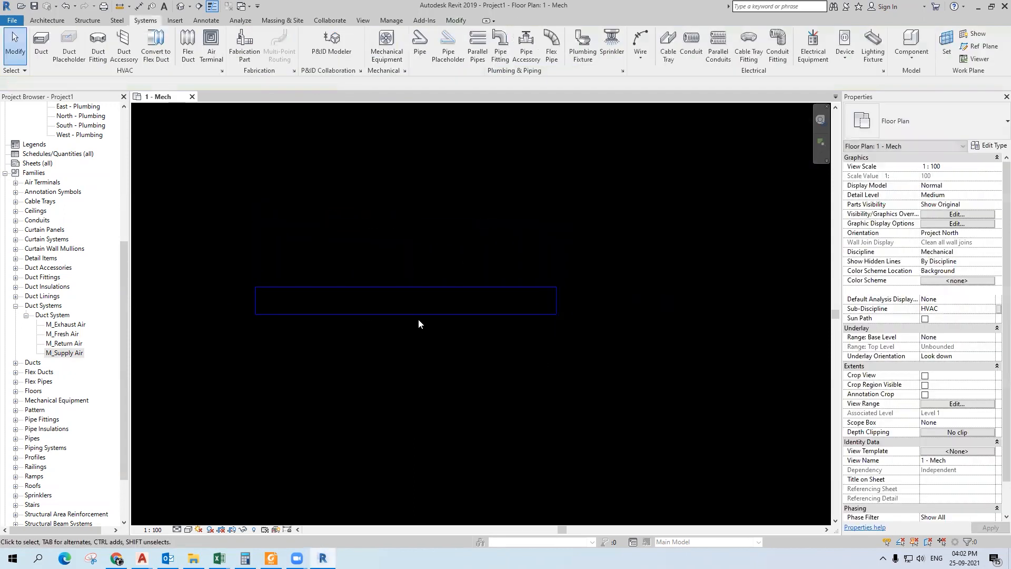
- View the system types that can be assigned to the drawn duct
click(507, 311)
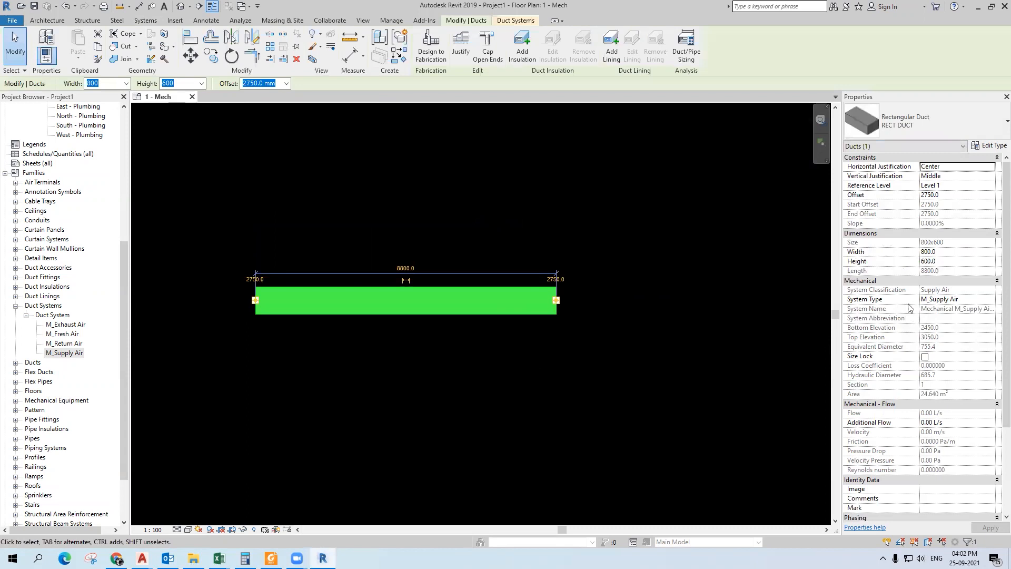
click(990, 299)
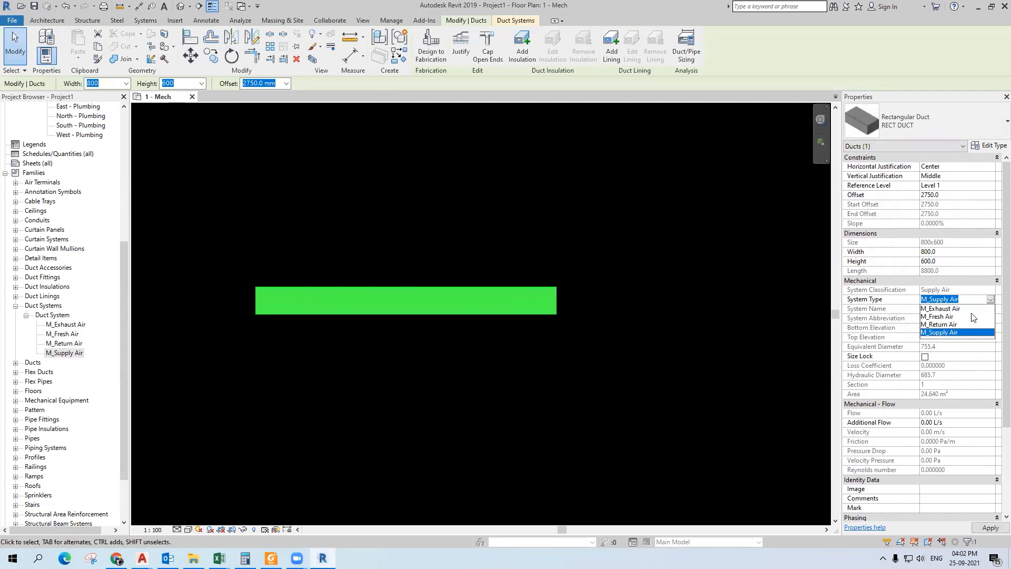
click(570, 350)
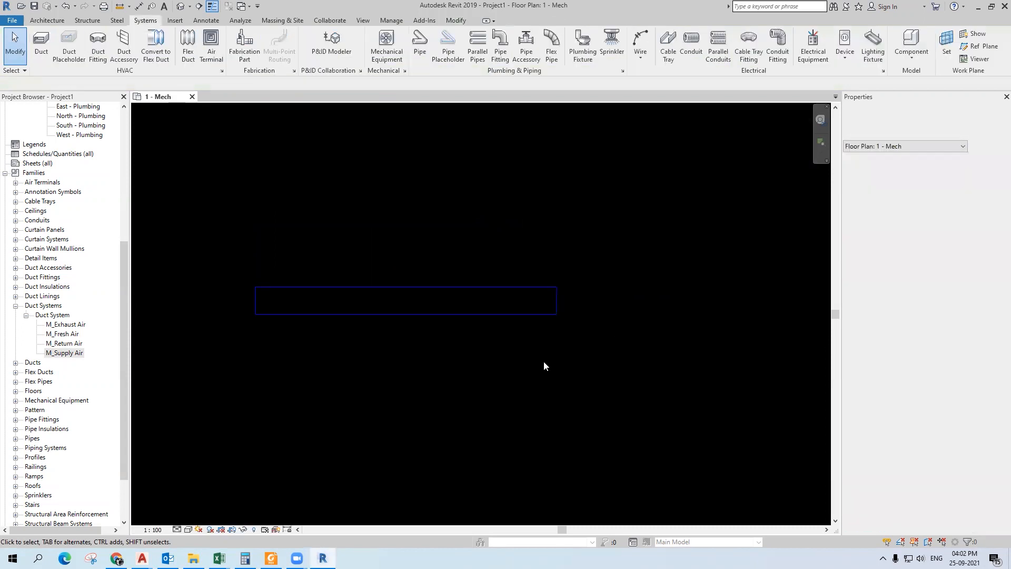
- Open the default 3D view and set its detail level to Fine and its visual style to Shaded
click(178, 7)
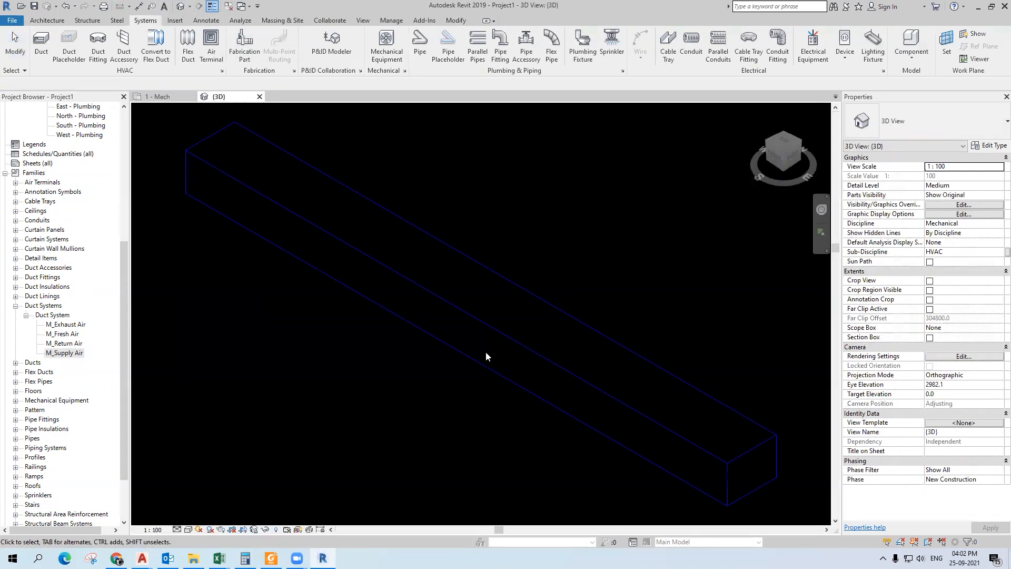
click(177, 530)
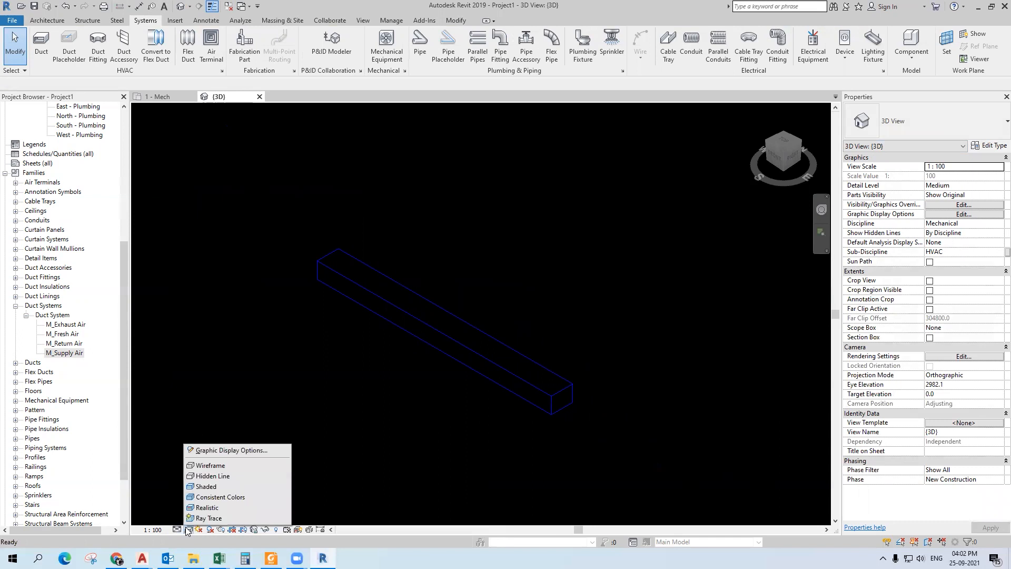
click(190, 518)
click(188, 530)
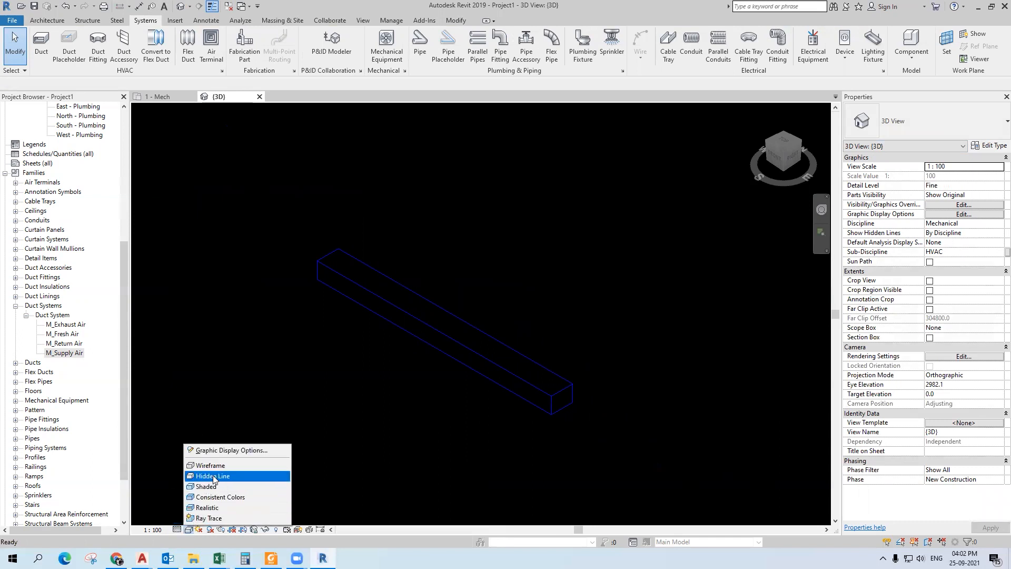
click(210, 488)
scroll(484, 364, up, 2)
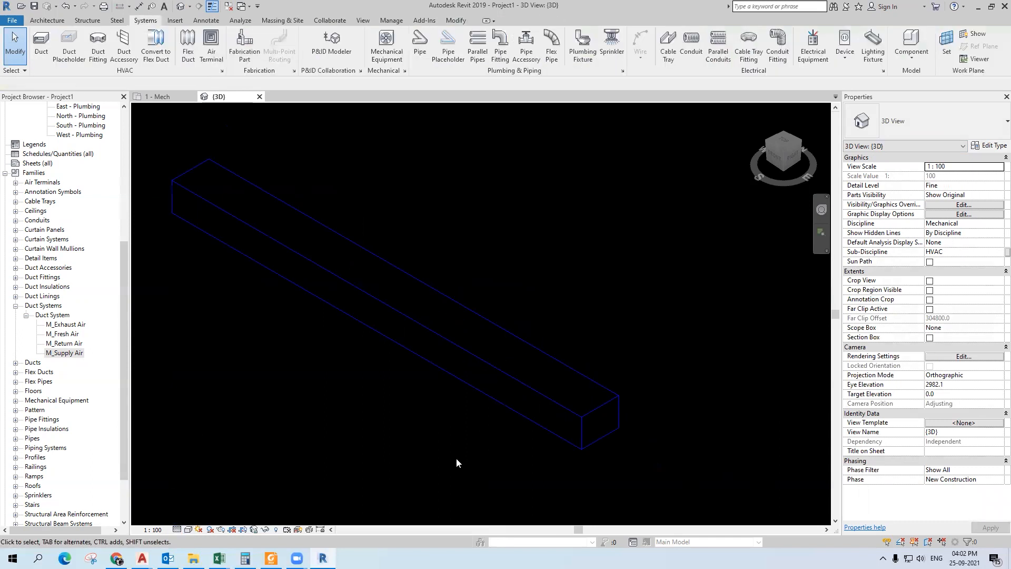
mouse_move(453, 455)
shift+middle_down()
mouse_move(464, 424)
mouse_move(610, 249)
mouse_move(478, 413)
mouse_move(561, 299)
shift+middle_up()
scroll(561, 299, up, 2)
shift+middle_drag(645, 305, 655, 328)
- Copy the duct about 1400 mm below the original in the 1 - Mech floor plan
drag(458, 405, 388, 245)
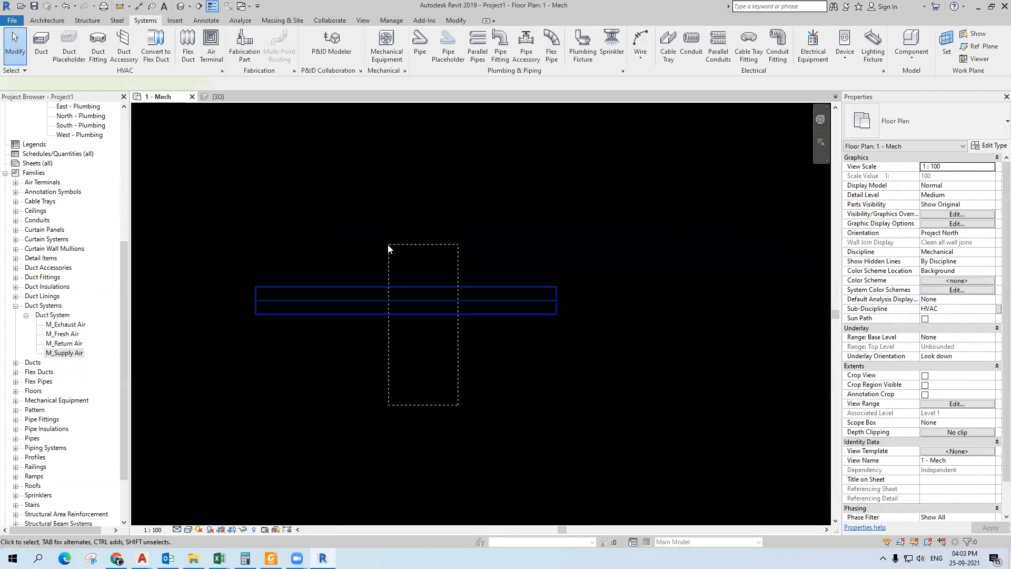
key(c)
key(o)
click(441, 306)
click(437, 354)
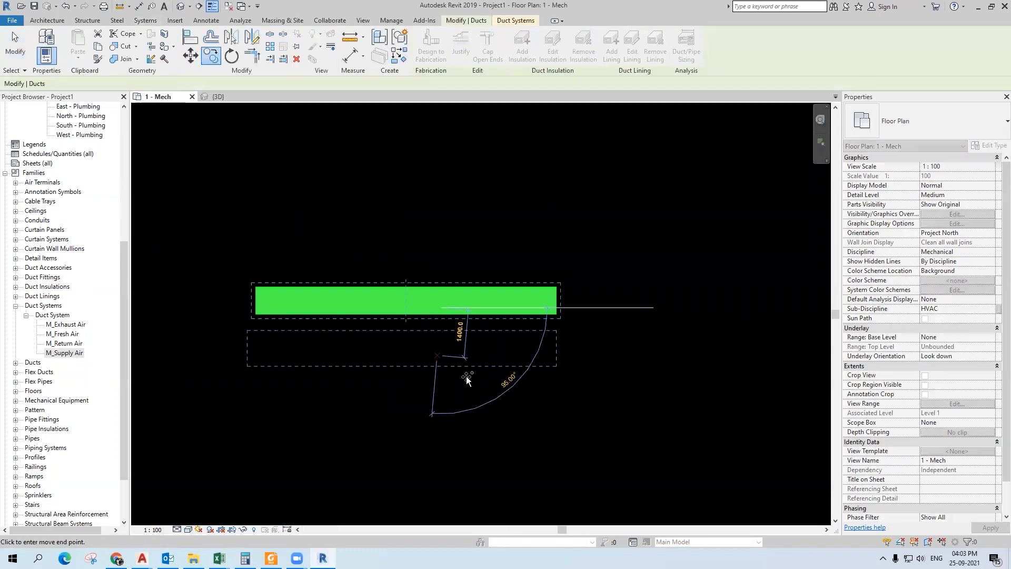
key(Escape)
- Assign the M_Return Air system type to the copied lower duct
click(478, 361)
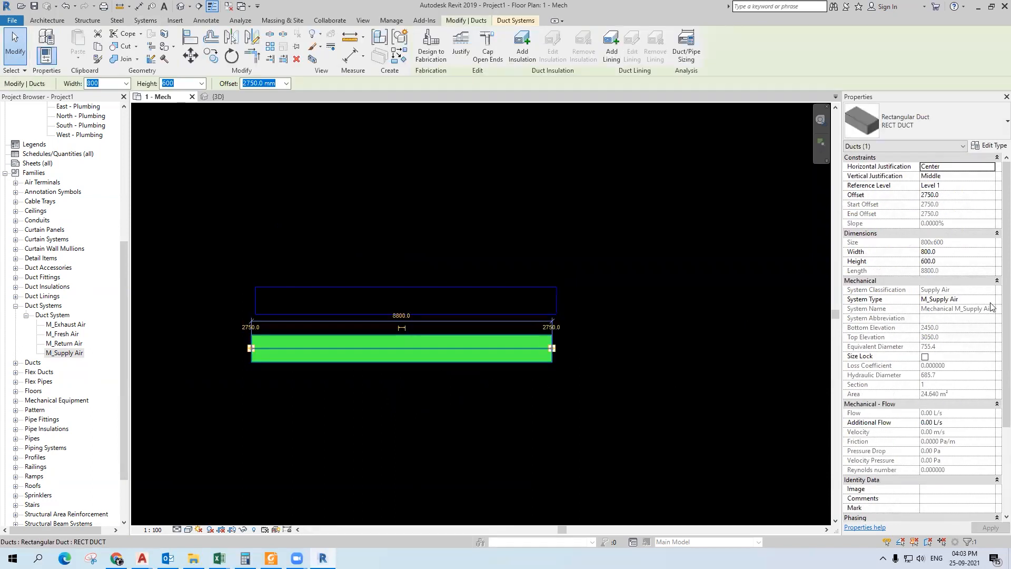
click(990, 299)
click(957, 325)
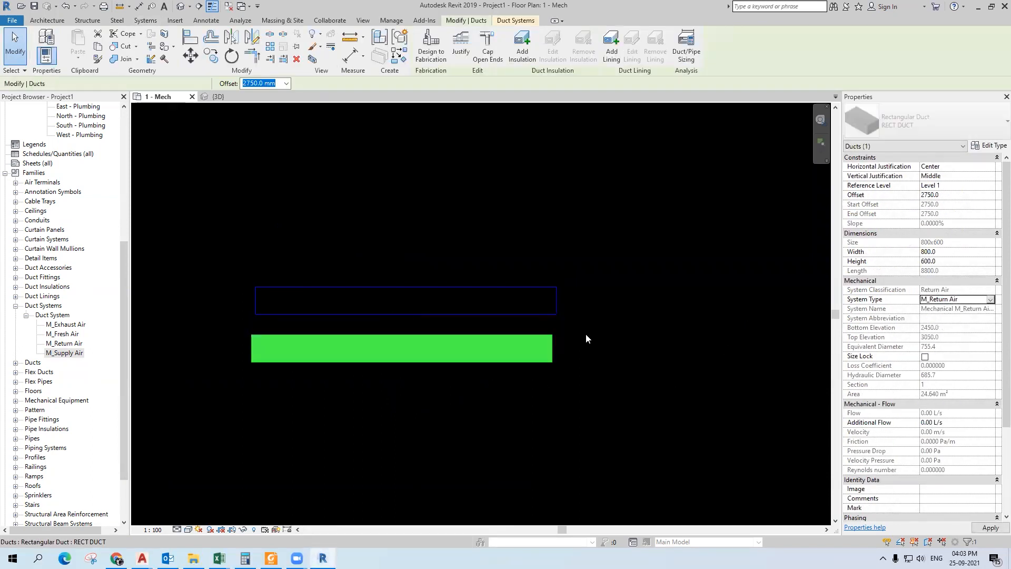
click(582, 346)
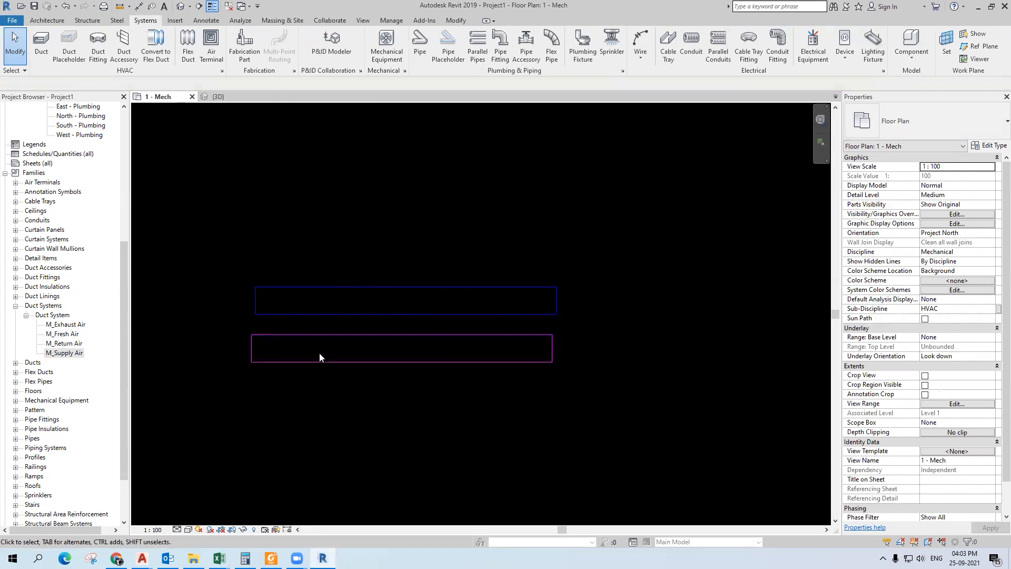
- Return to the 3D view, open the M_Supply Air duct system's type properties and check its graphic overrides
click(217, 97)
scroll(257, 249, down, 2)
shift+middle_drag(546, 334, 330, 298)
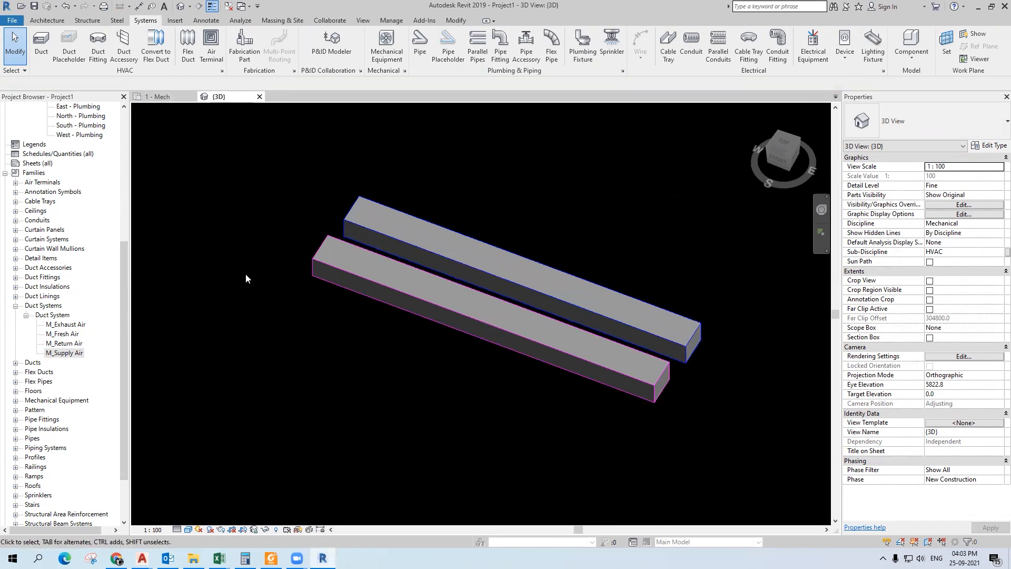
click(75, 358)
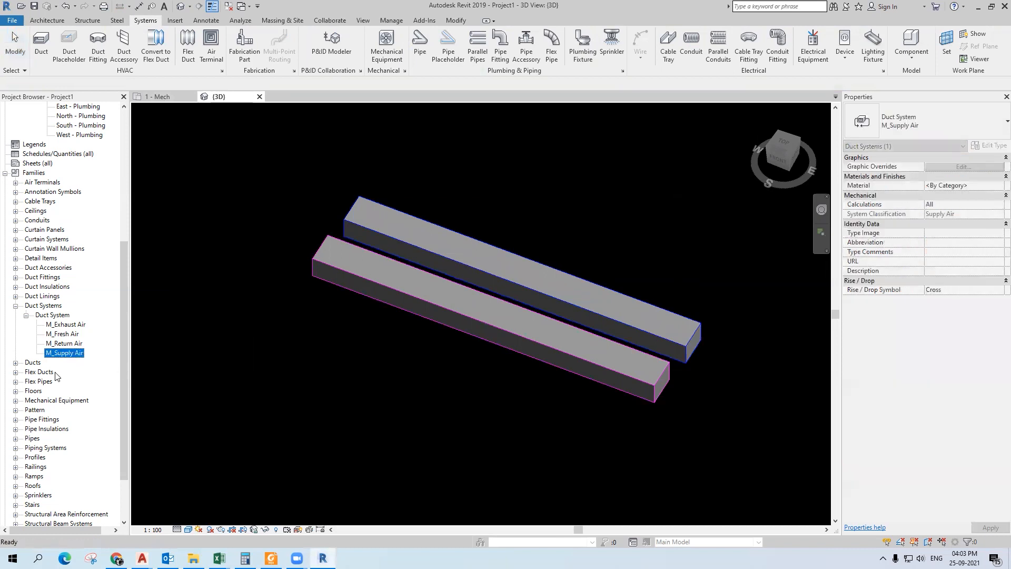
right_click(77, 354)
click(135, 447)
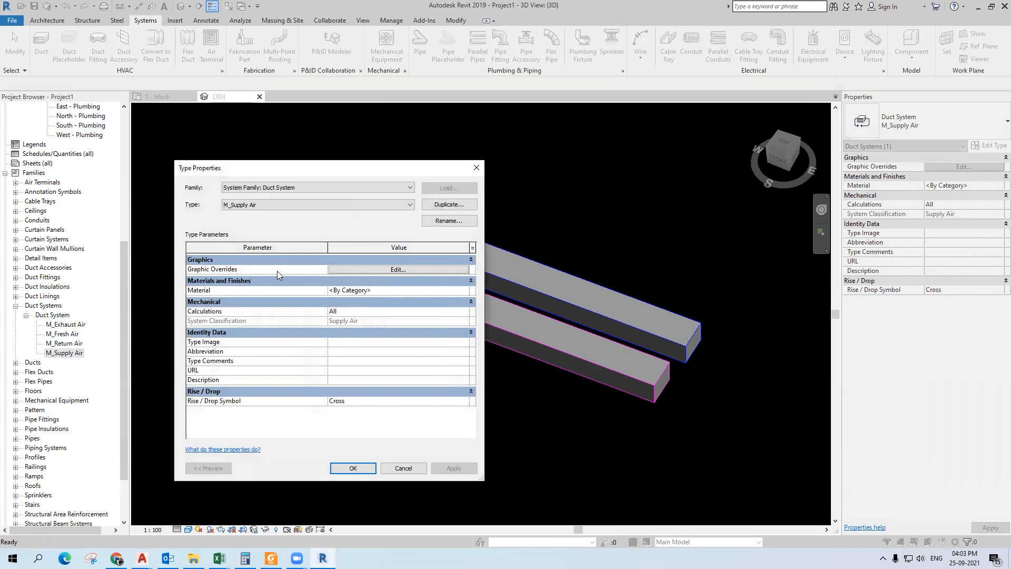
click(410, 271)
key(Return)
- Open the material browser for M_Supply Air and browse the project materials to the Default material
click(427, 292)
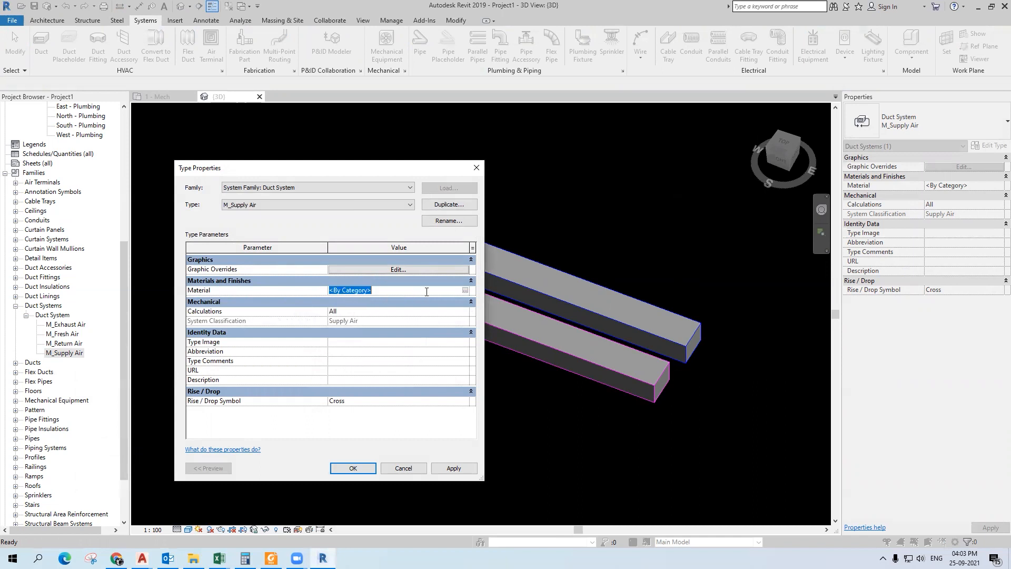
click(464, 290)
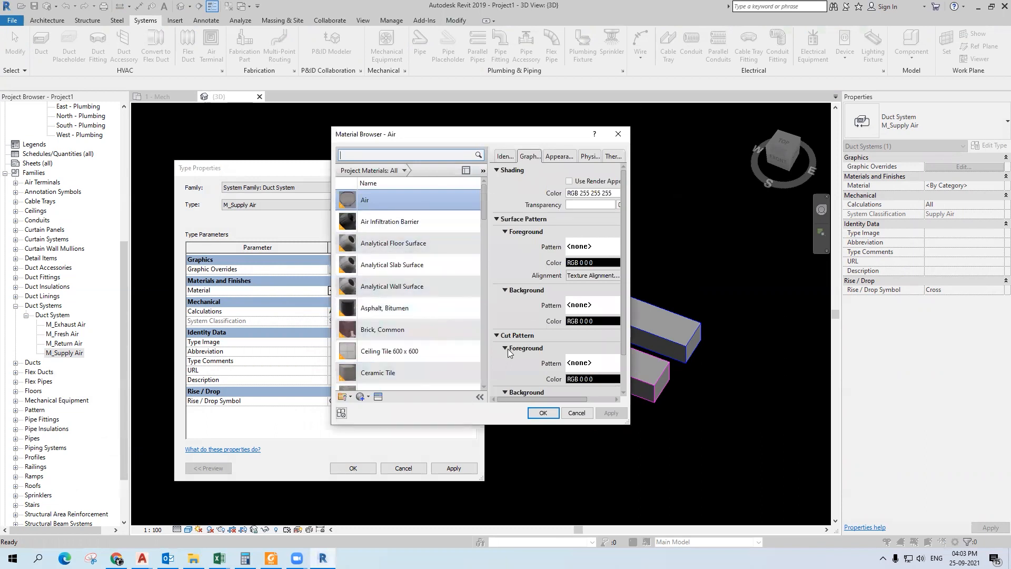
click(406, 287)
click(390, 350)
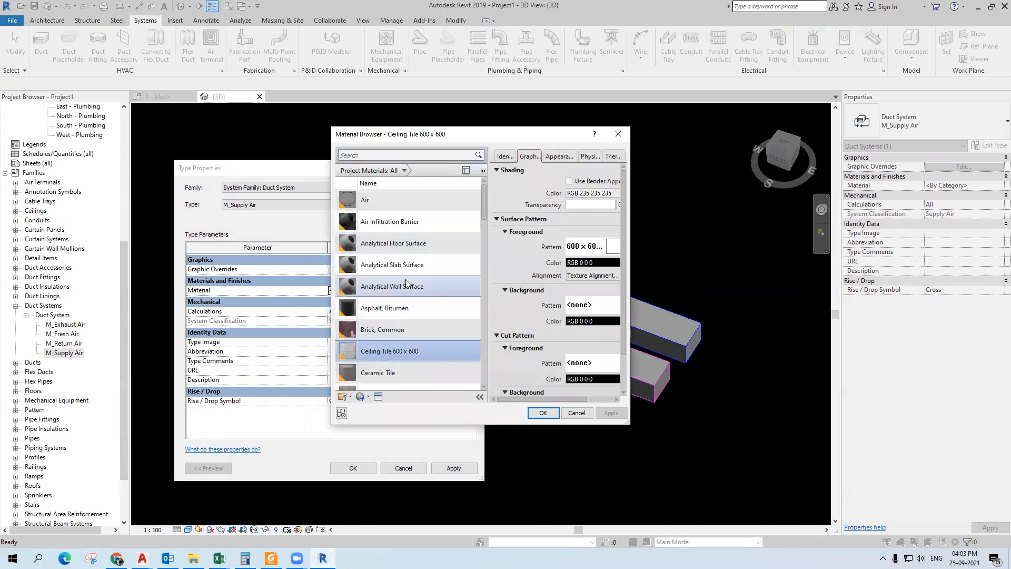
scroll(390, 326, down, 3)
click(388, 342)
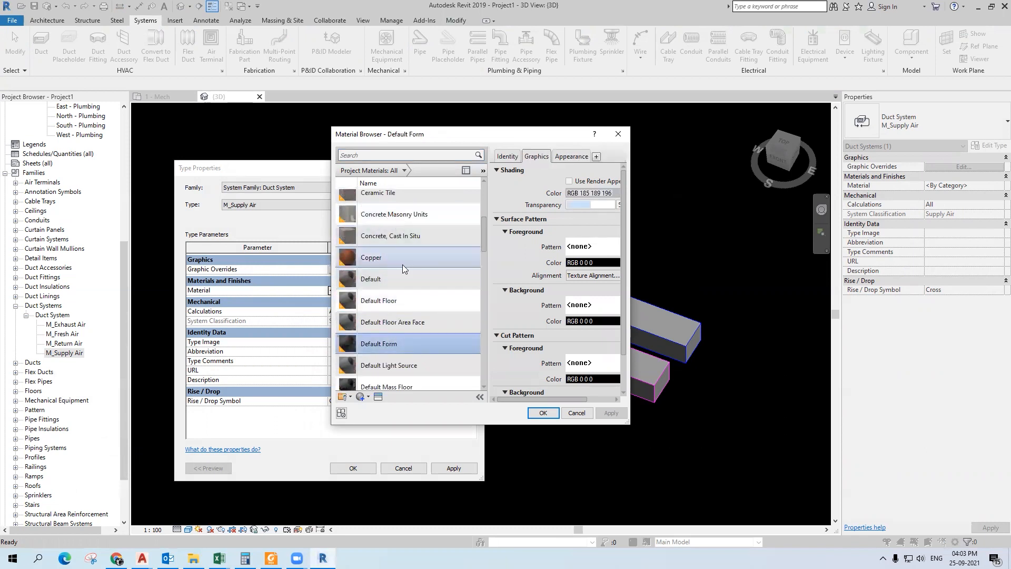
scroll(416, 301, down, 3)
click(404, 249)
click(395, 335)
click(386, 370)
click(398, 254)
click(399, 262)
click(392, 316)
key(d)
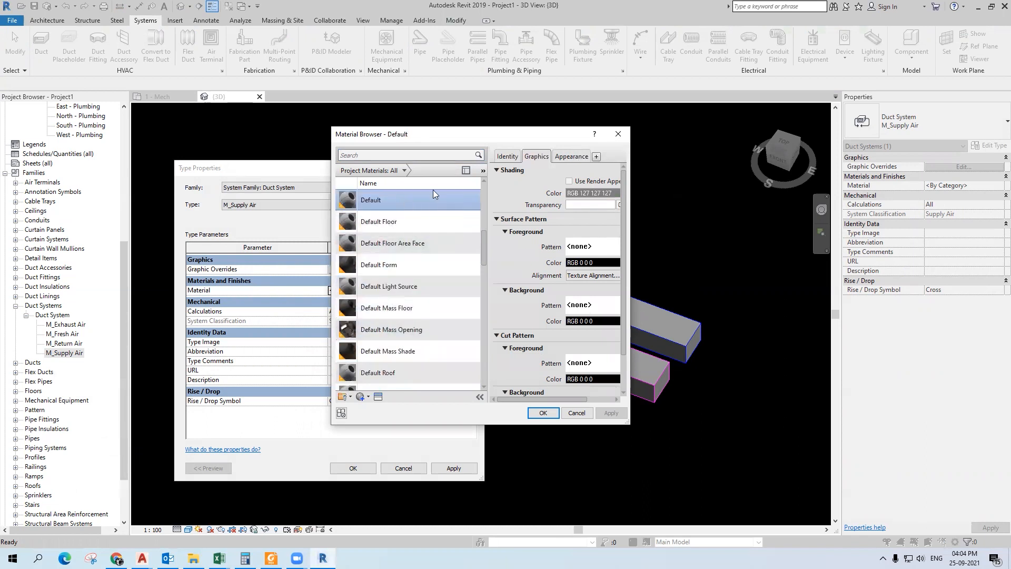
- Duplicate the Default material and name the copy SA
right_click(375, 198)
click(406, 217)
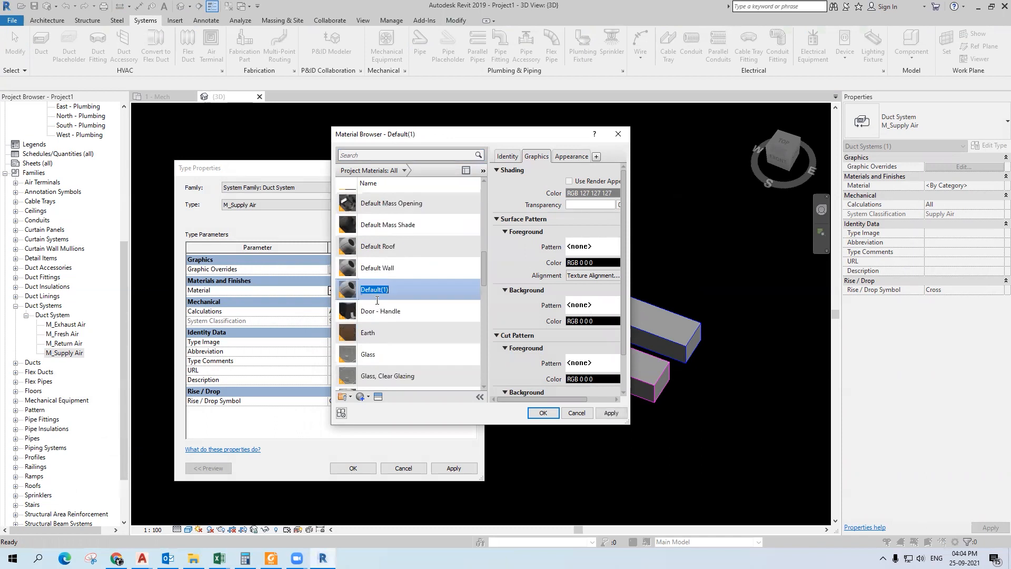
text(SA)
- Set the SA material's shading color to blue (RGB 0 0 255) and apply it as the M_Supply Air system's material
drag(633, 218, 822, 218)
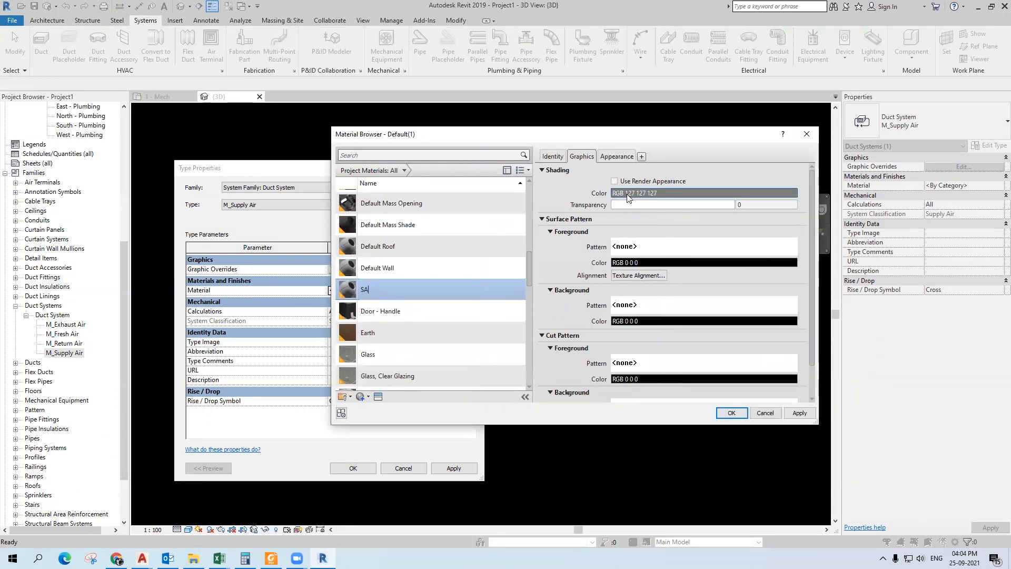
click(650, 190)
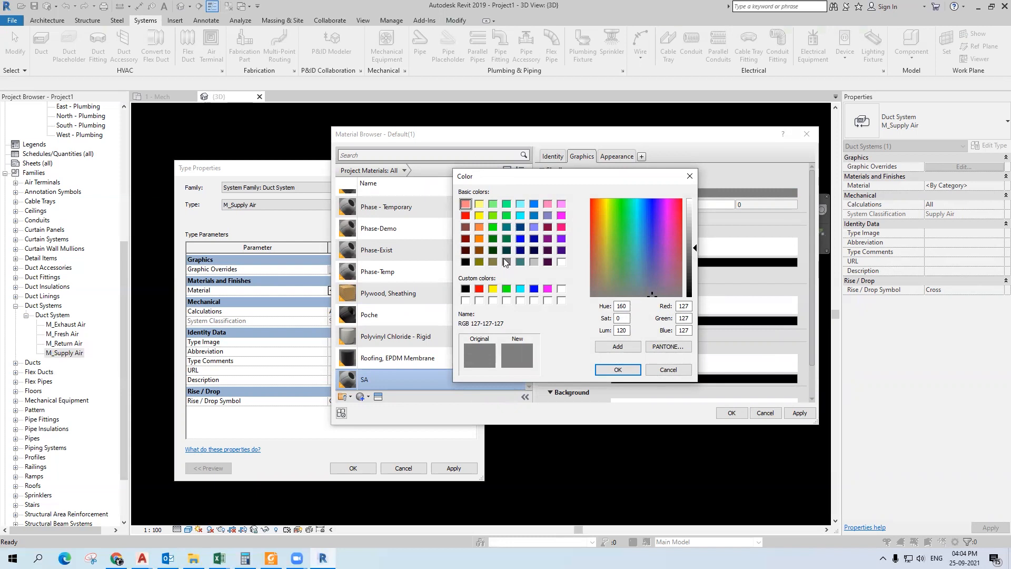
click(534, 289)
click(618, 369)
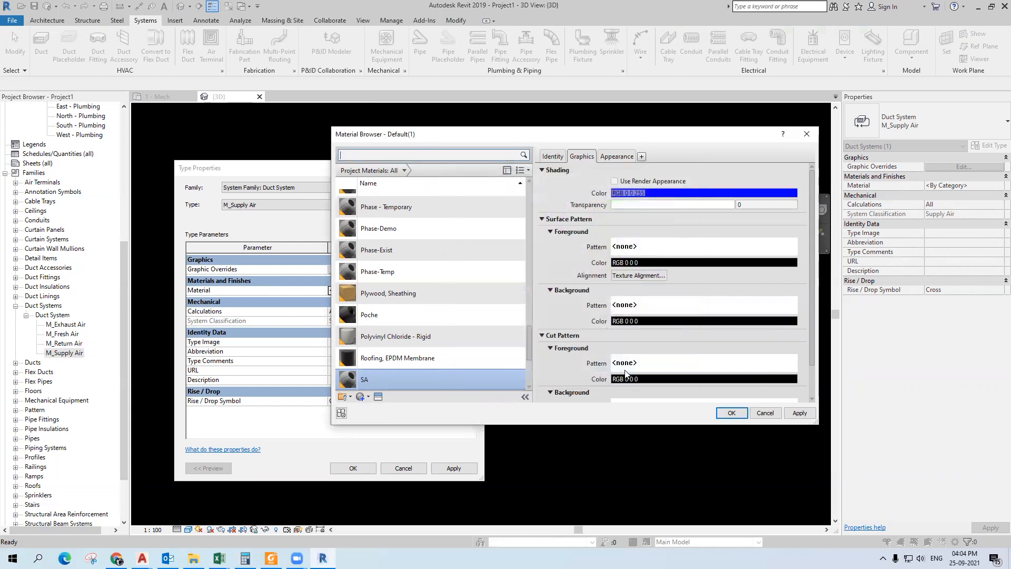
click(732, 413)
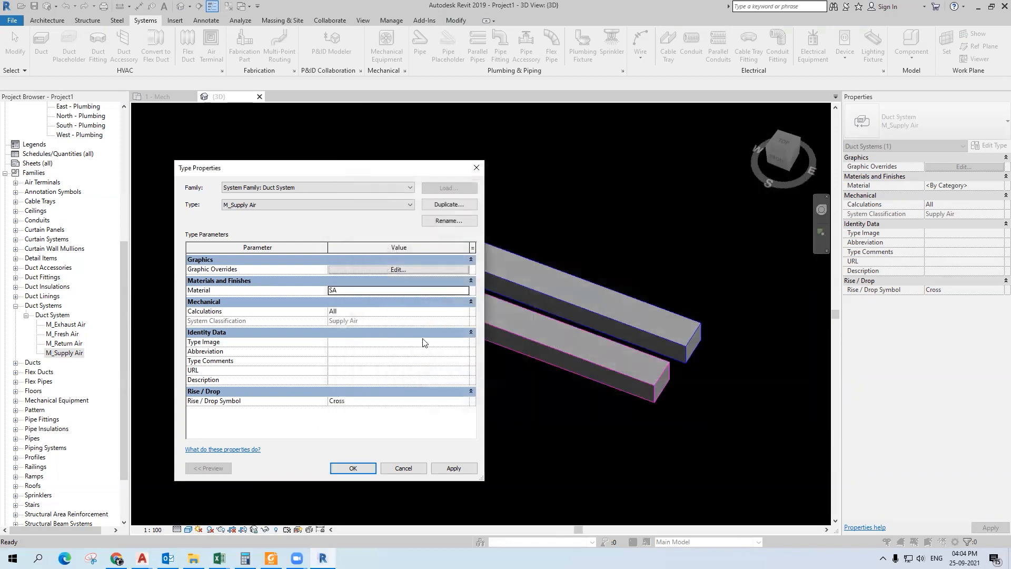
click(352, 468)
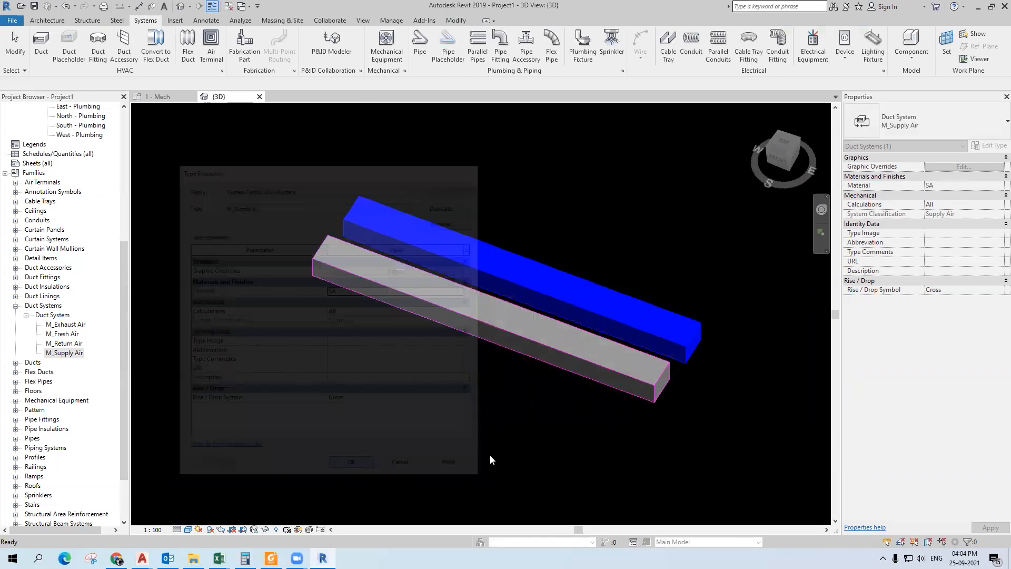
click(587, 274)
- Open the M_Return Air duct system's type properties and bring up the material browser for its Material parameter
scroll(621, 279, up, 3)
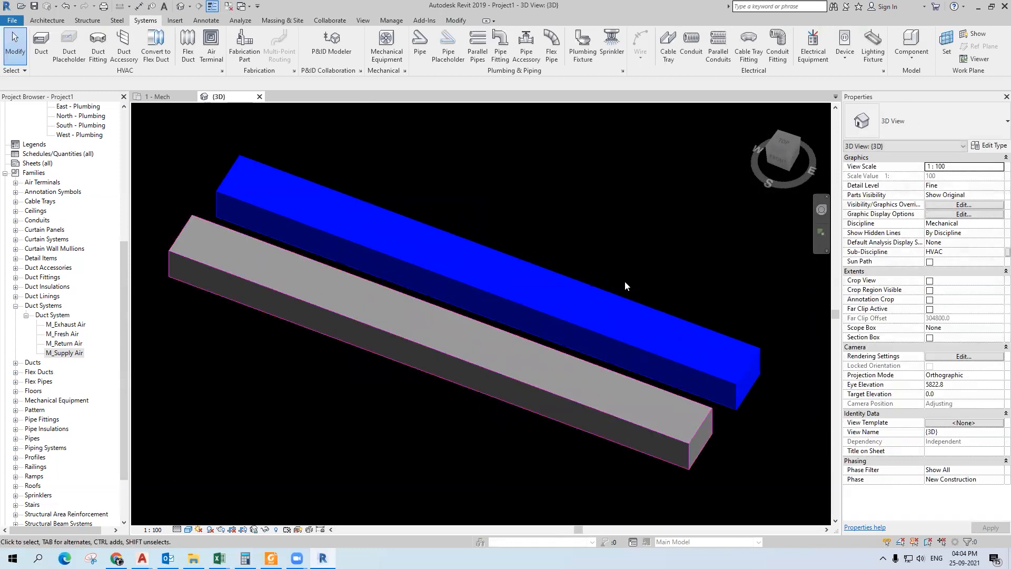
scroll(624, 281, down, 2)
scroll(527, 295, up, 1)
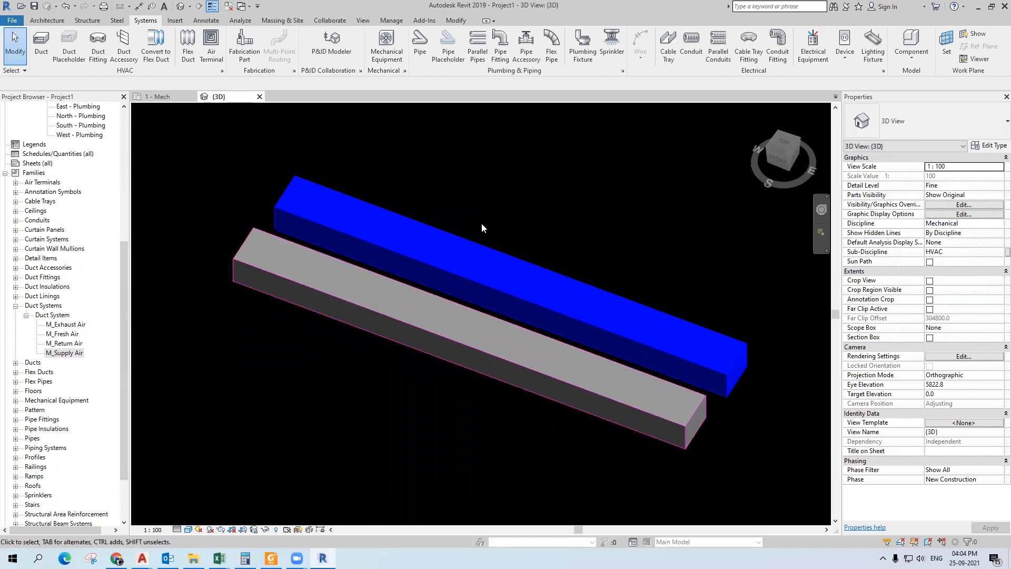
scroll(489, 230, down, 2)
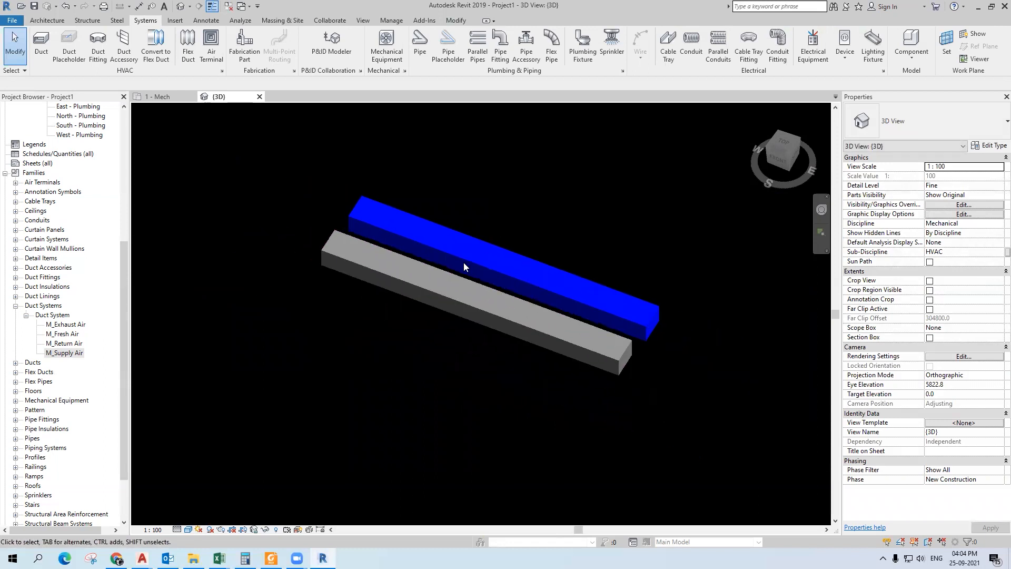
click(64, 343)
right_click(65, 344)
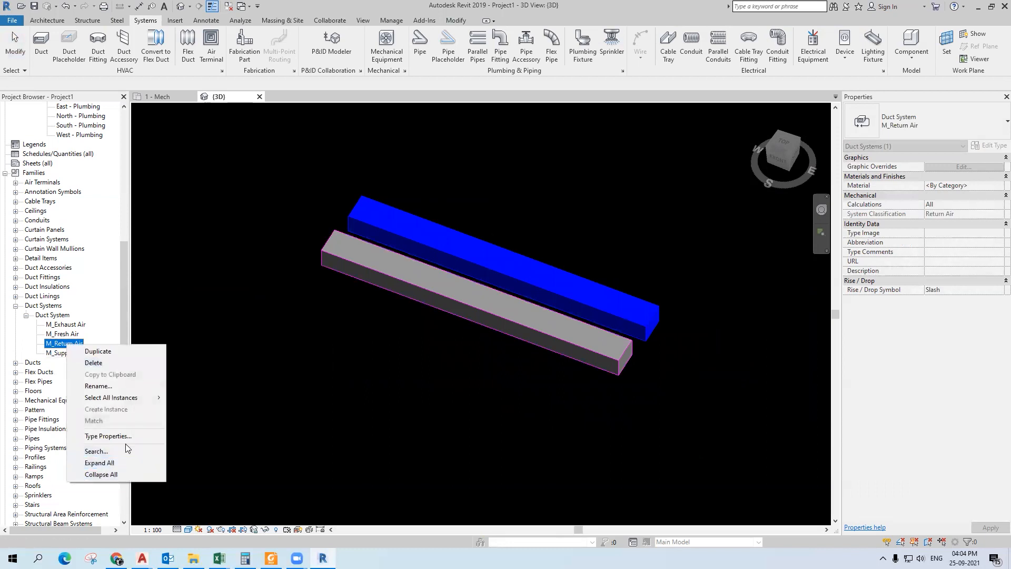
click(129, 437)
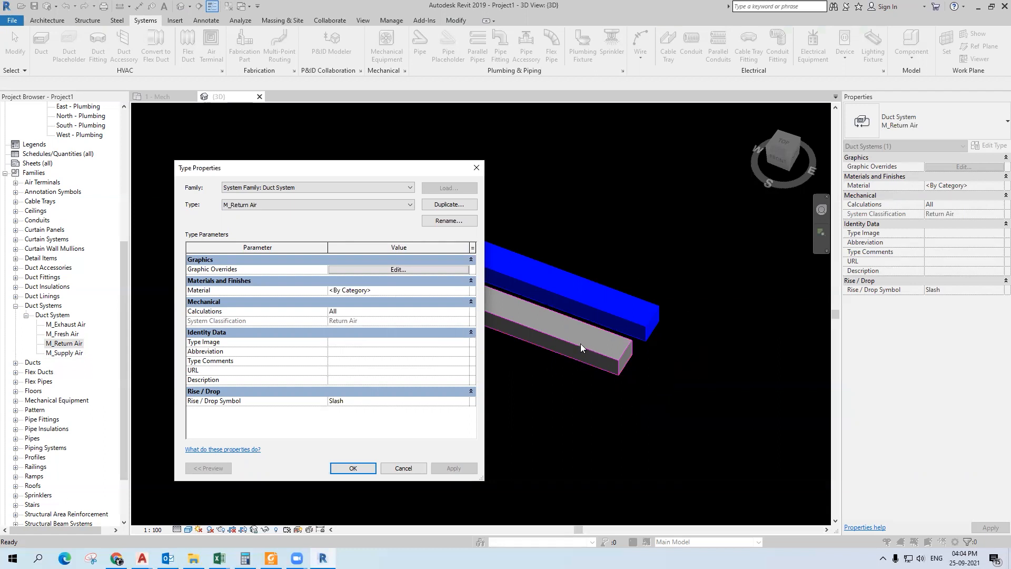
click(467, 292)
click(467, 293)
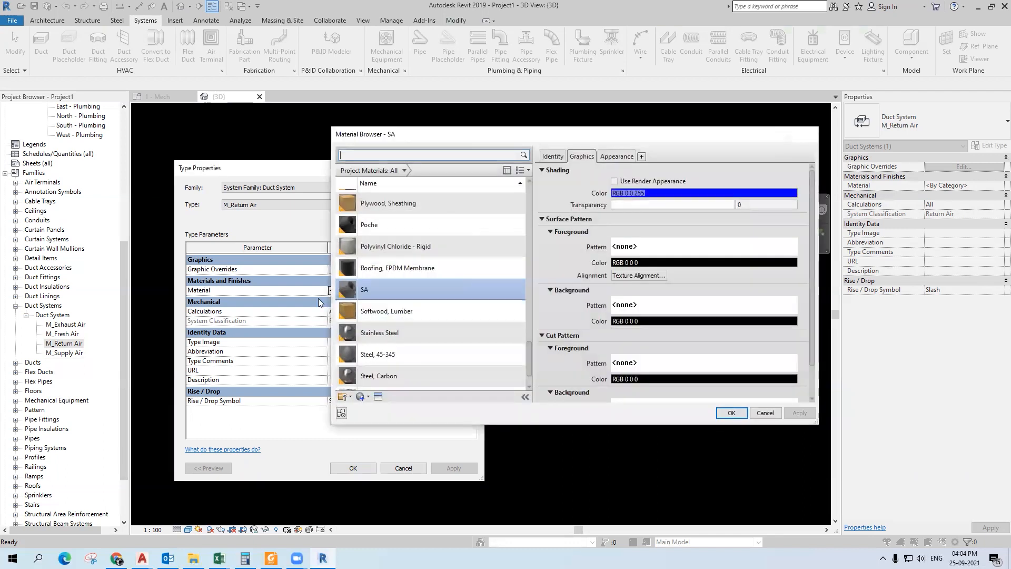
key(Escape)
click(466, 293)
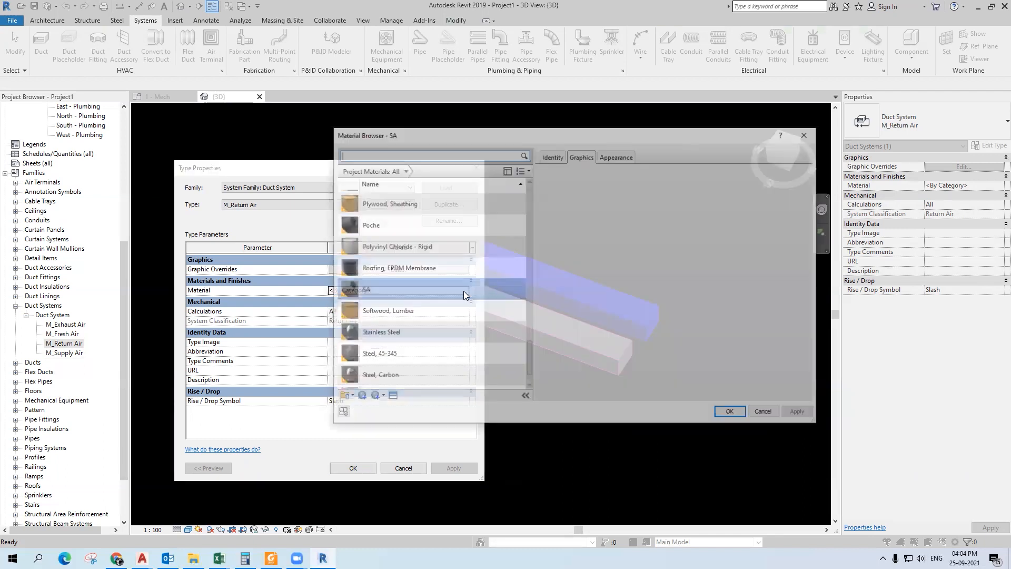
- Duplicate the SA material and name the copy RA
right_click(379, 293)
key(Escape)
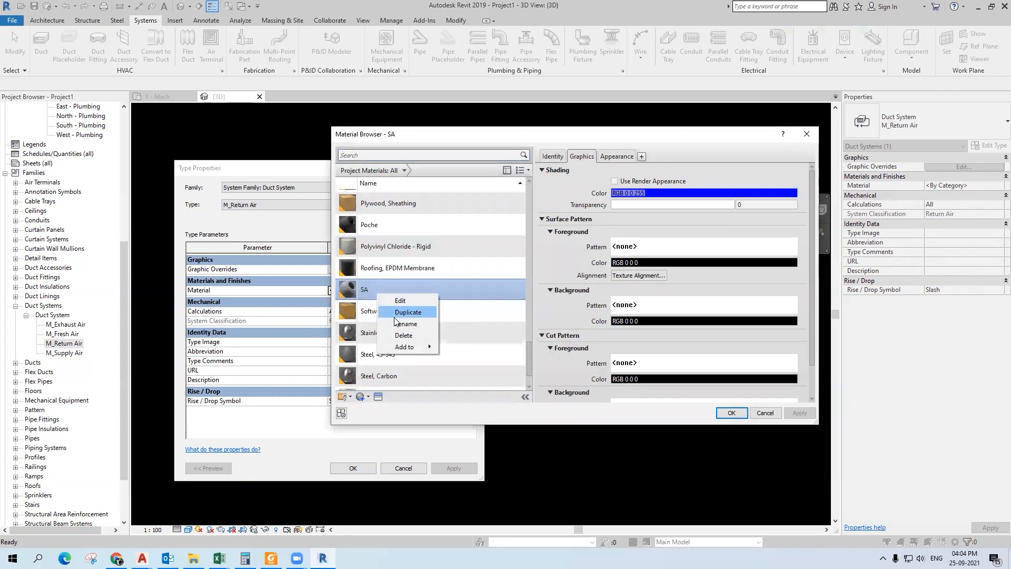
click(402, 312)
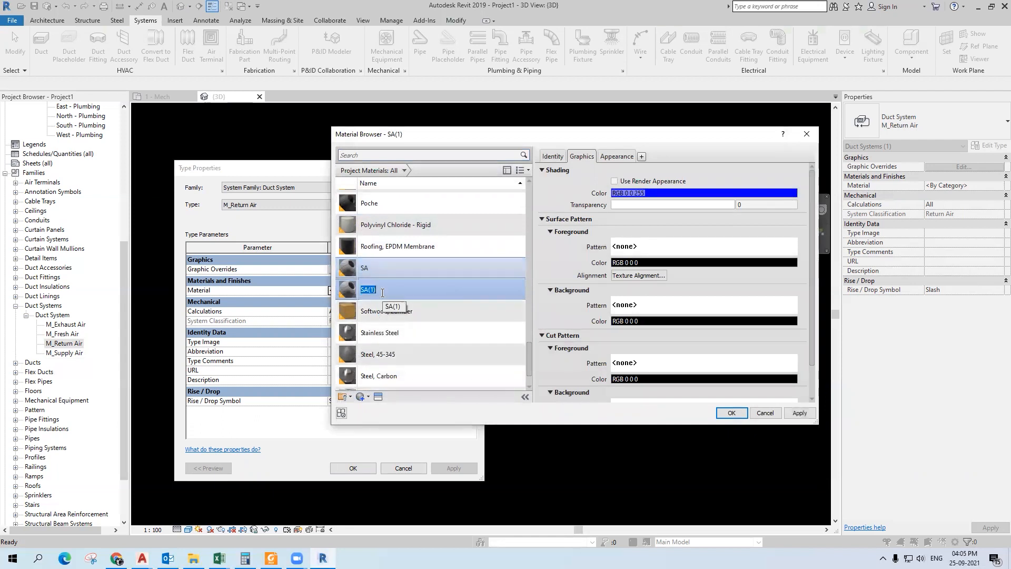
text(RA)
- Set the RA material's shading color to magenta and apply it as the M_Return Air system's material
click(638, 193)
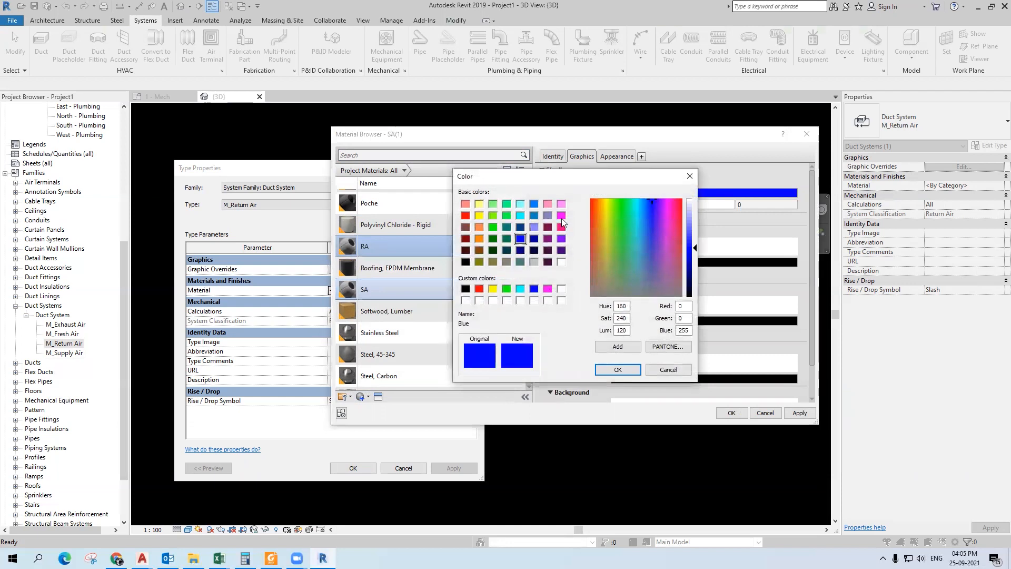
click(562, 216)
click(603, 370)
click(800, 413)
click(731, 413)
click(445, 468)
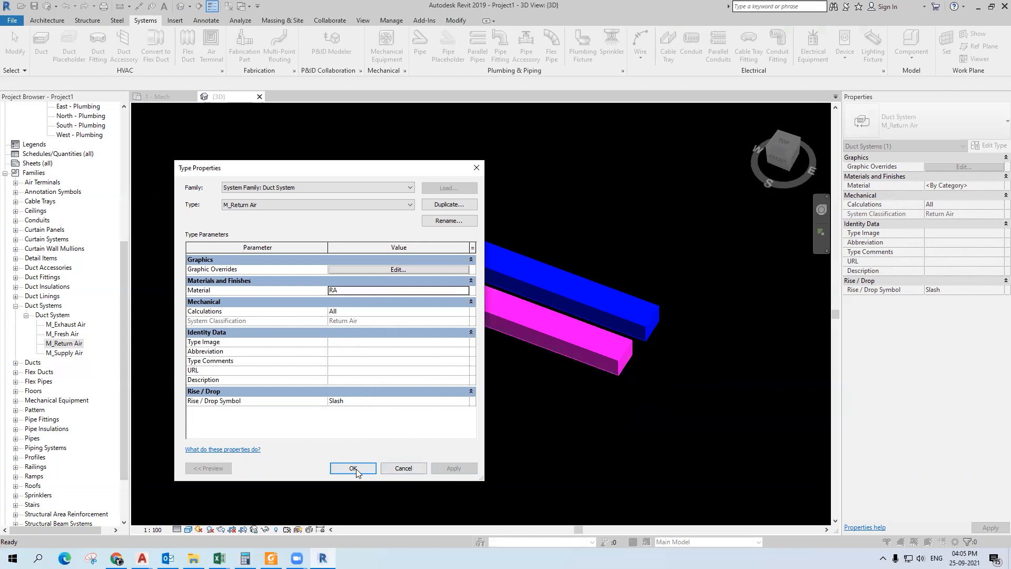
click(356, 469)
- Return to the 1 - Mech floor plan and examine how the supply and return ducts are displayed there
click(528, 403)
scroll(525, 396, down, 3)
shift+middle_drag(539, 441, 678, 389)
click(158, 96)
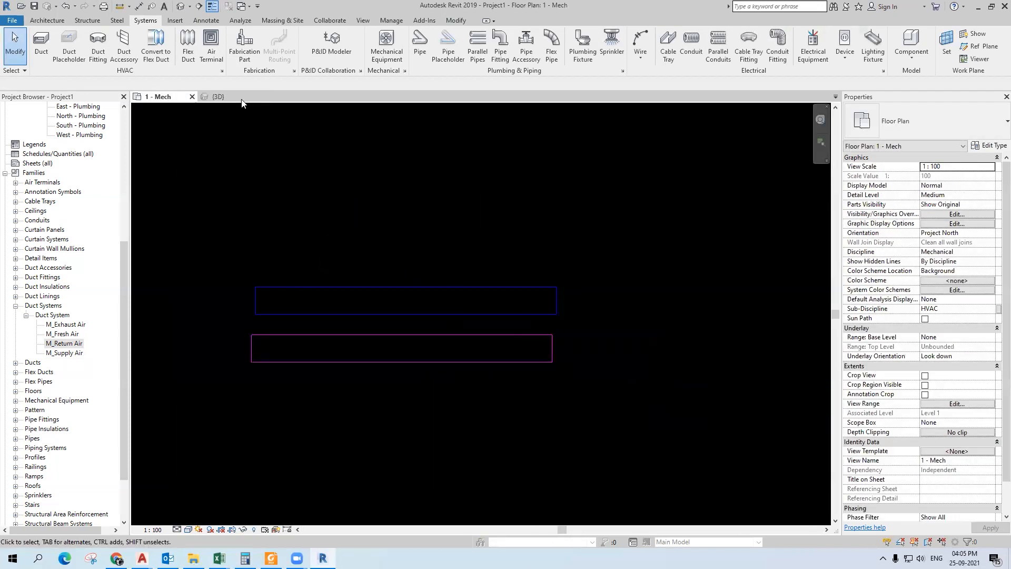
scroll(588, 247, down, 3)
scroll(644, 334, up, 2)
scroll(644, 334, down, 2)
middle_drag(714, 334, 480, 310)
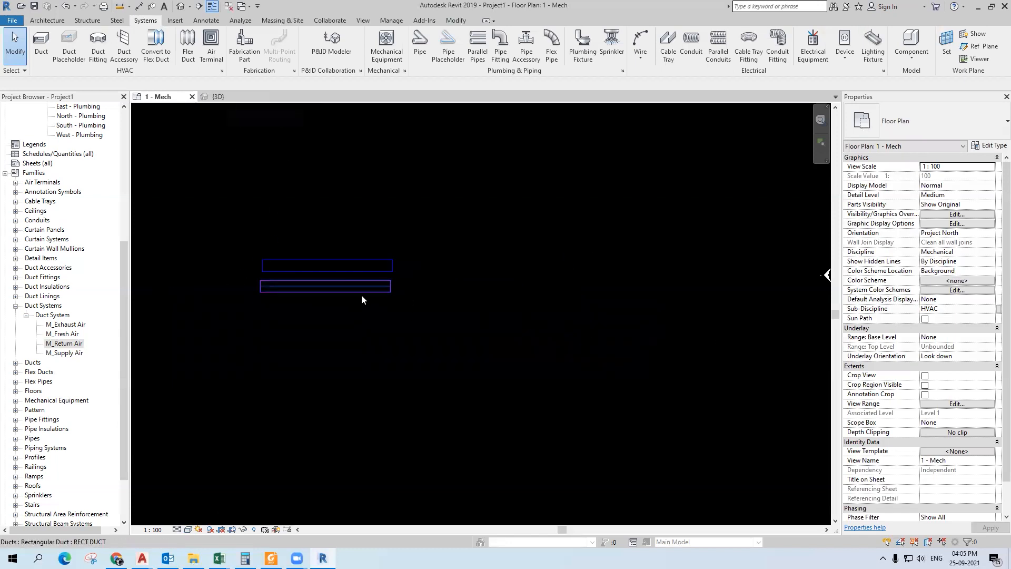
scroll(445, 295, up, 2)
scroll(504, 254, down, 2)
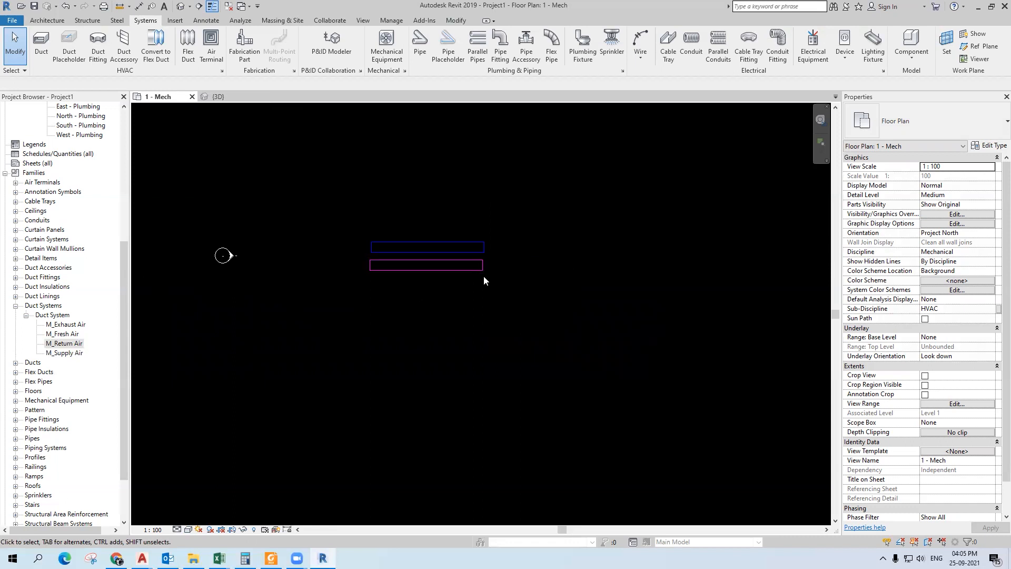
scroll(437, 271, up, 2)
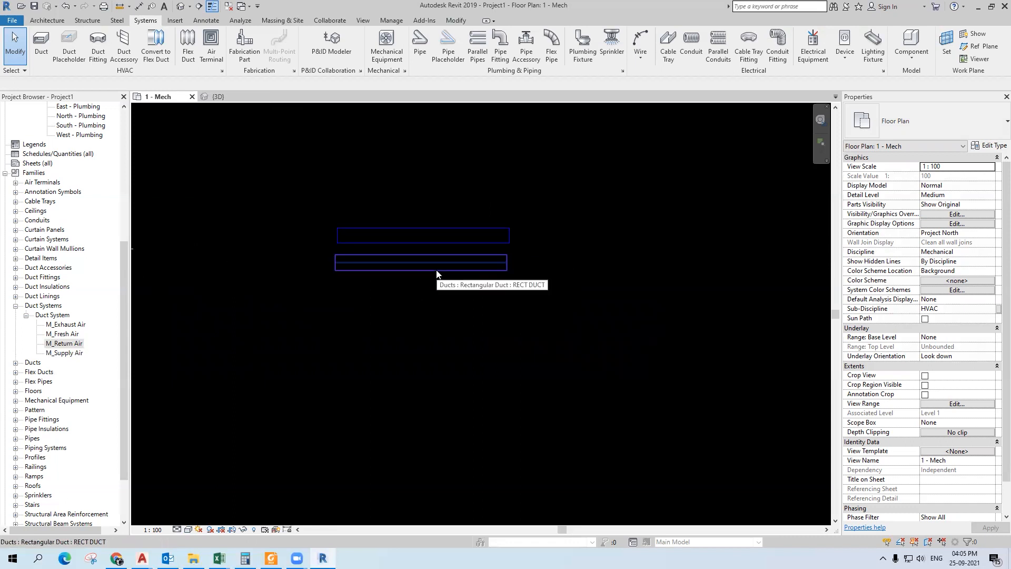
click(64, 342)
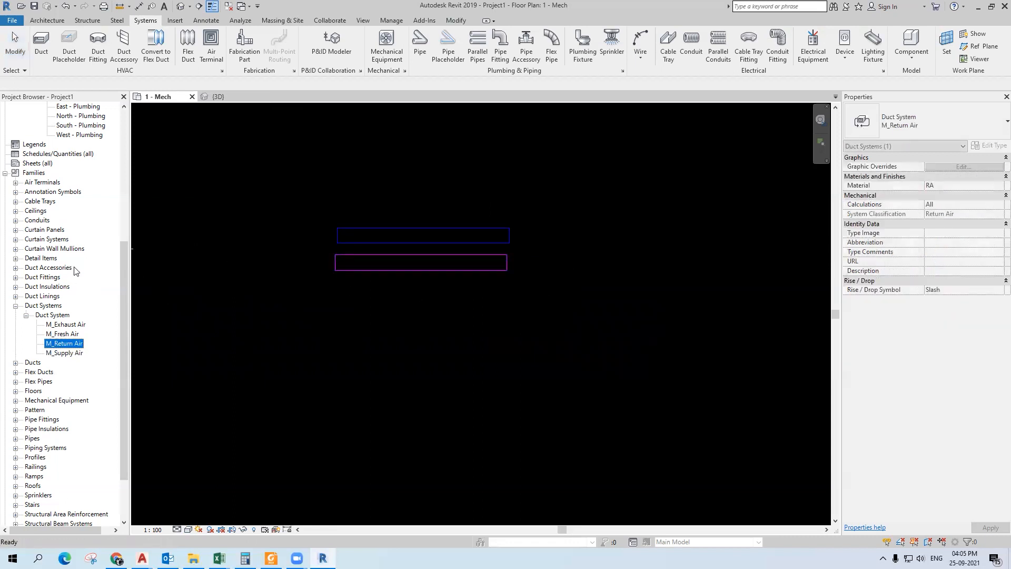
drag(125, 330, 127, 194)
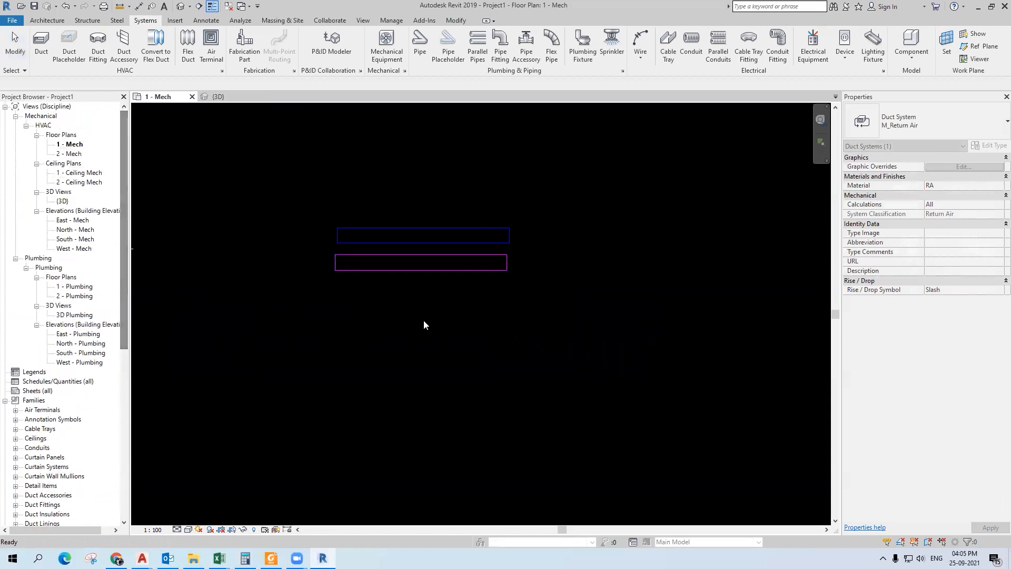
click(424, 322)
scroll(411, 224, down, 1)
scroll(425, 227, up, 1)
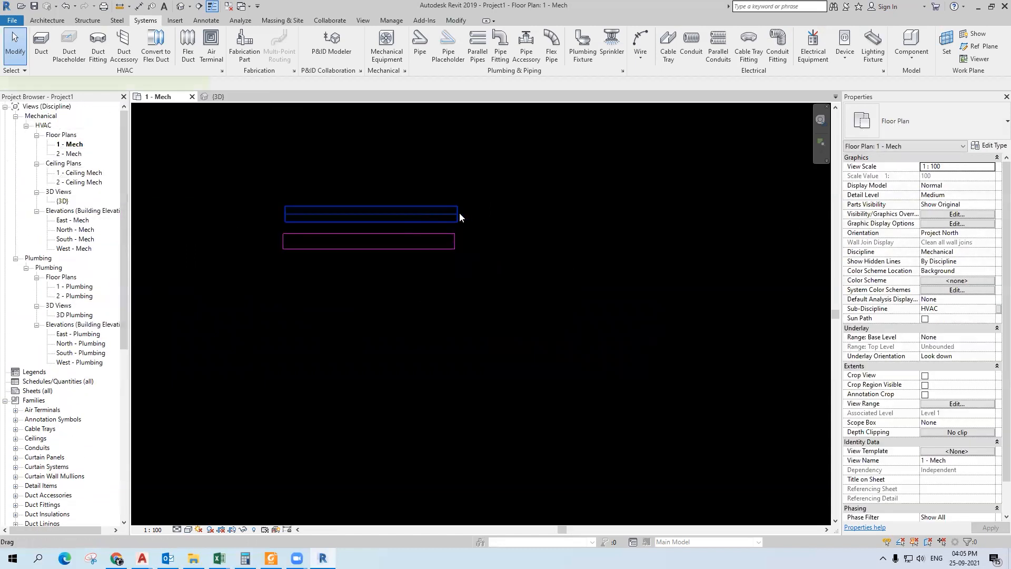
- Draw a straight duct continuation from the right end of the blue supply duct, extending it to more than twice its length
drag(193, 184, 545, 296)
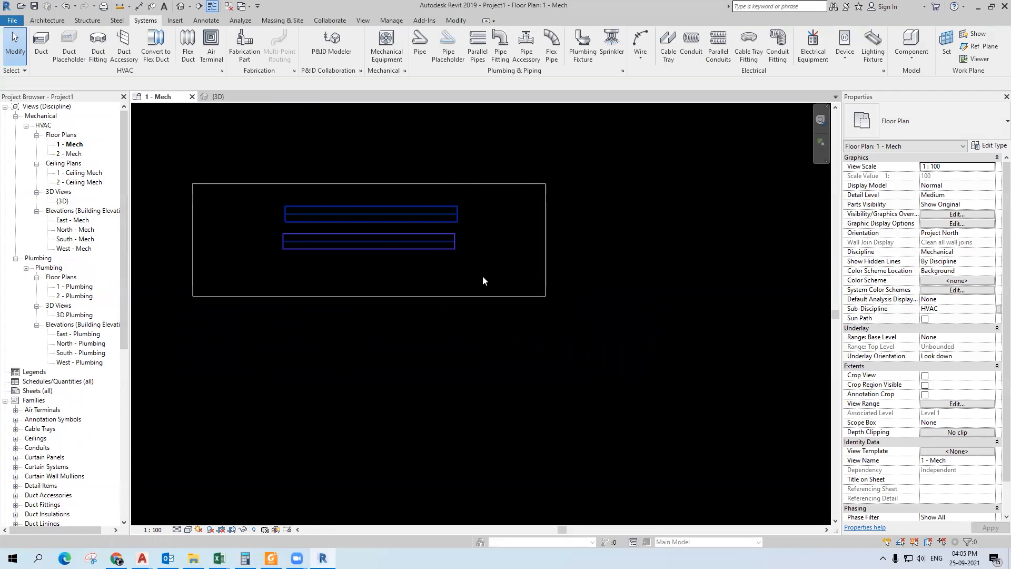
right_click(460, 218)
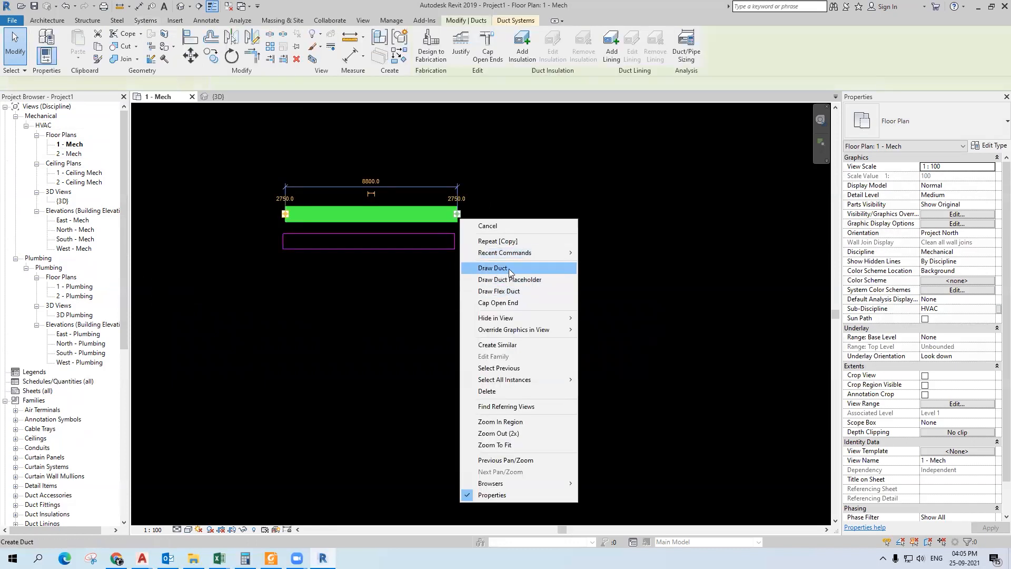
click(492, 267)
key(Escape)
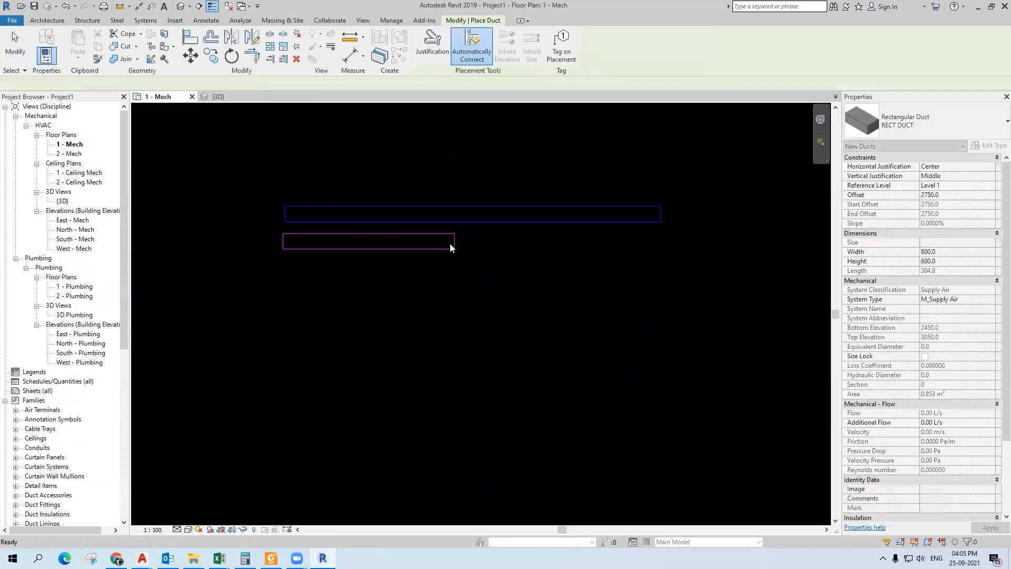
key(Escape)
- Align the right end of the magenta return duct with the right end of the supply duct
key(a)
key(l)
click(661, 213)
click(455, 241)
key(Escape)
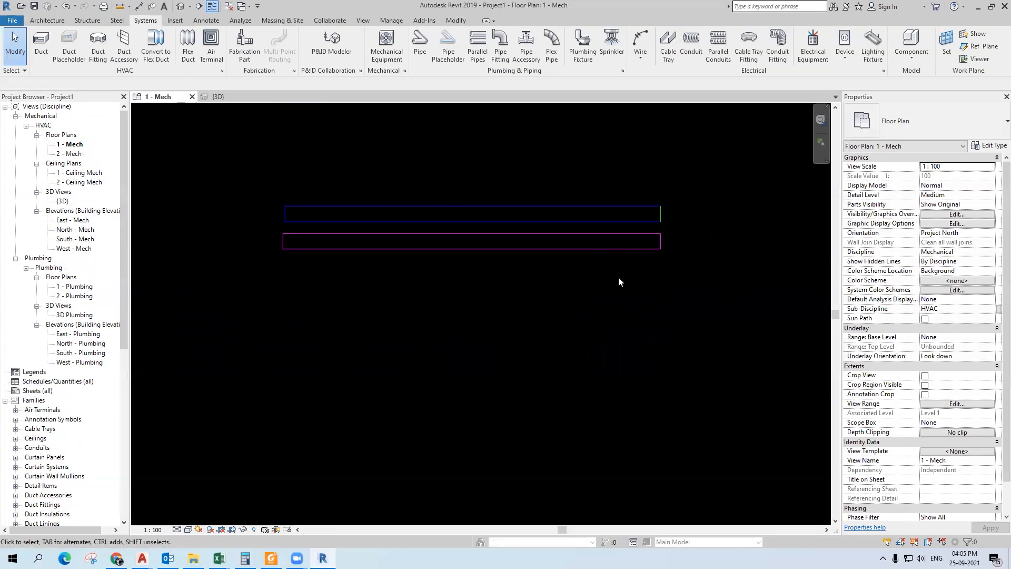
- Copy the return duct below itself, and copy that new duct once more below to make four parallel ducts
click(622, 272)
key(c)
key(o)
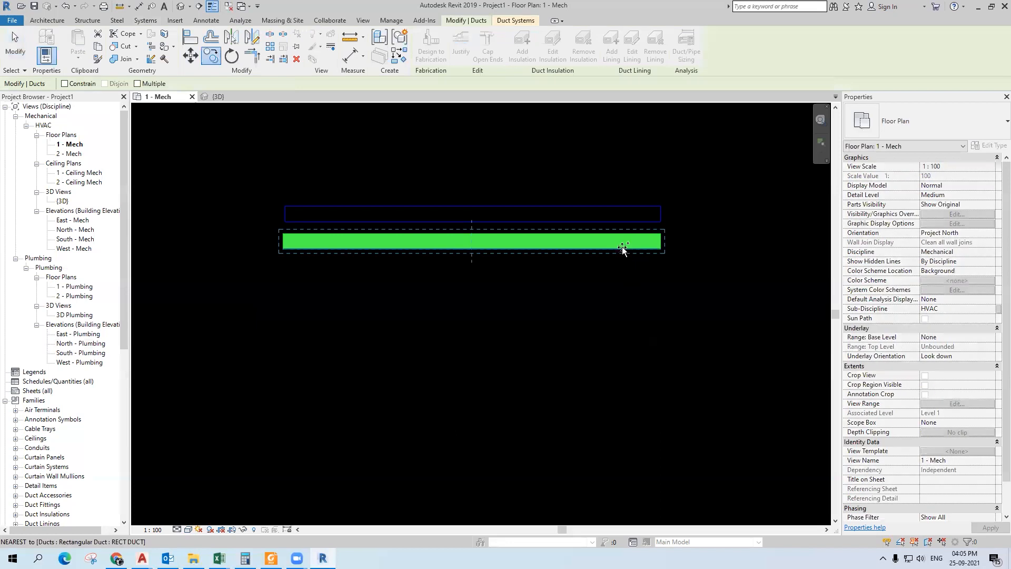
click(622, 247)
click(600, 300)
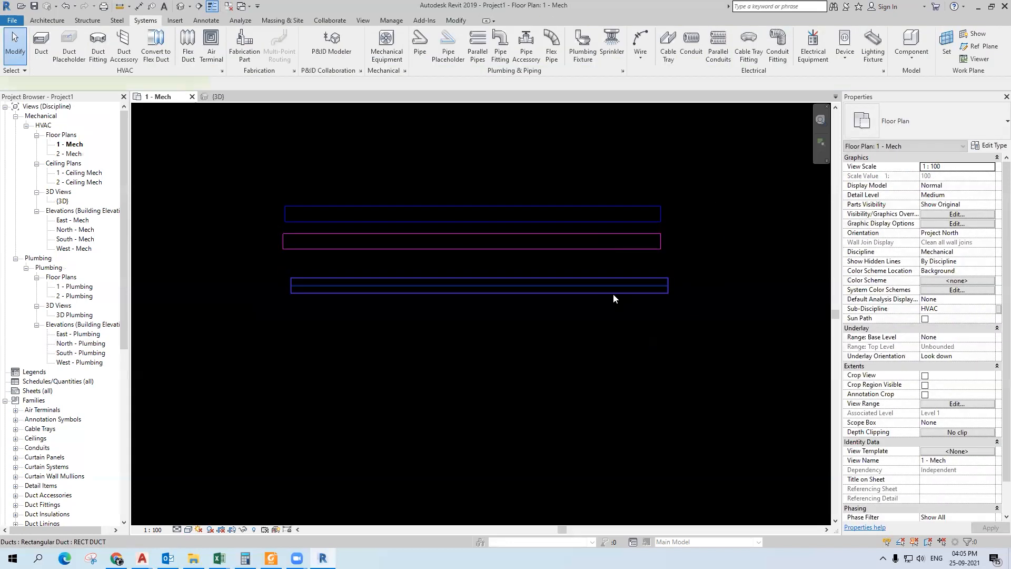
click(600, 288)
key(c)
key(o)
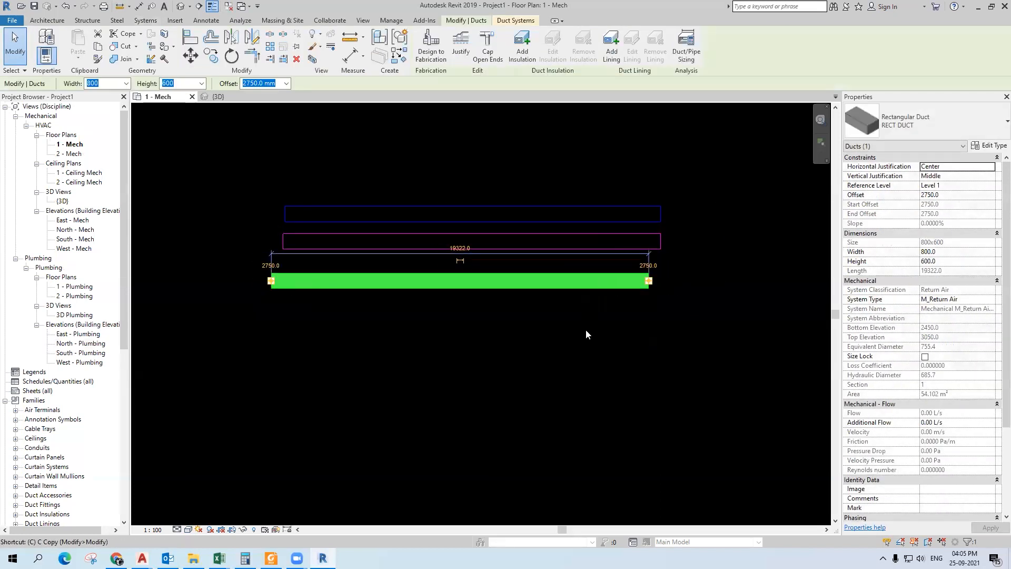
click(590, 289)
click(591, 322)
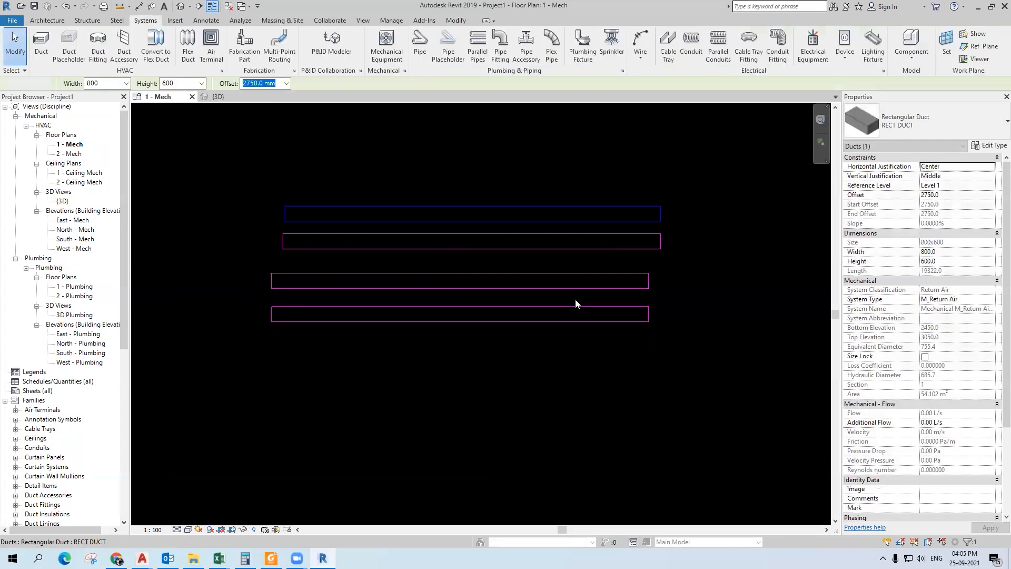
- Switch the third duct, the upper of the two copies, from M_Return Air to a different system type
click(645, 287)
click(956, 299)
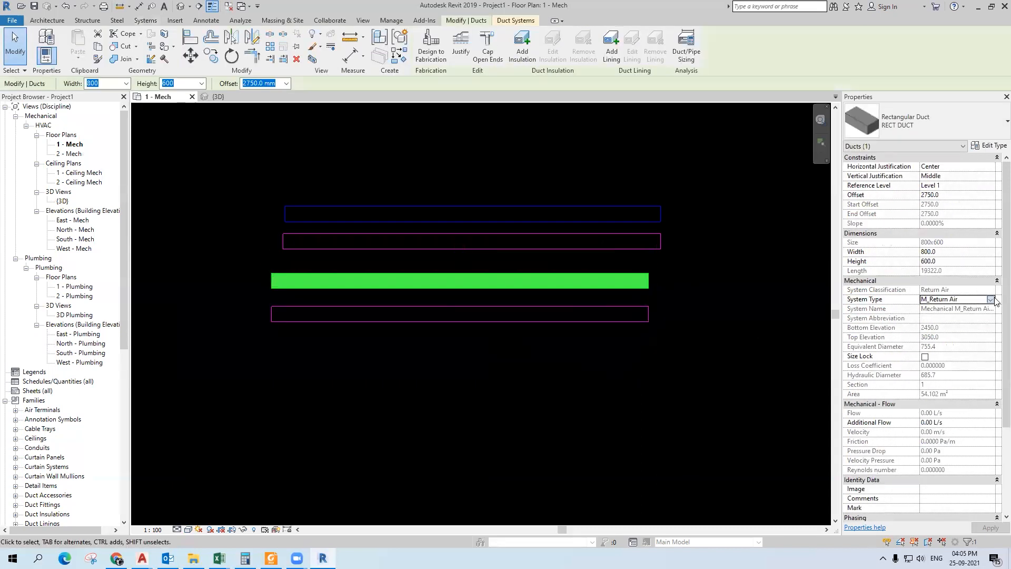
click(991, 299)
click(954, 324)
click(625, 327)
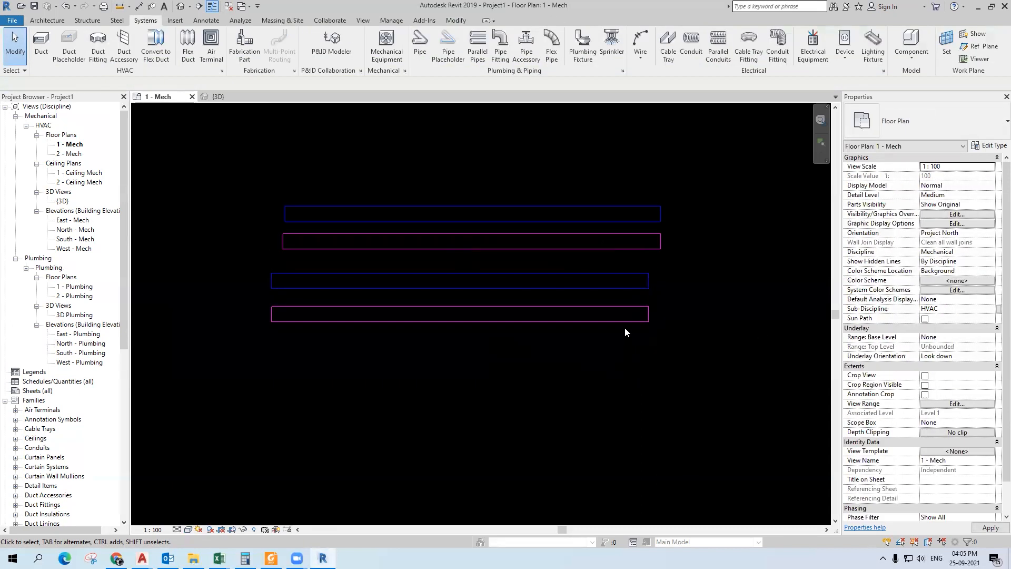
- Assign the M_Exhaust Air system type to the lowest of the four ducts
click(626, 325)
click(956, 299)
click(991, 299)
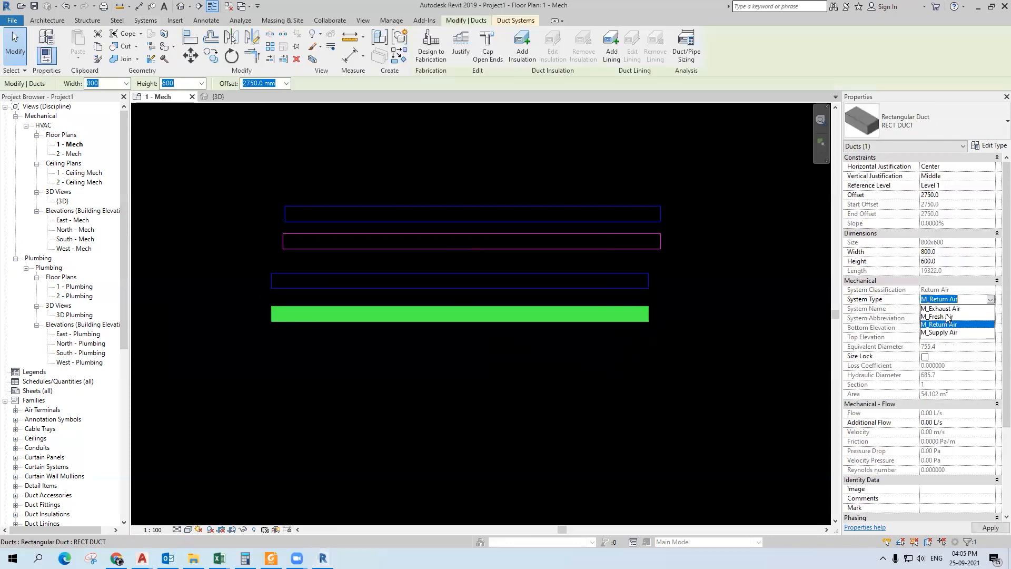
click(948, 309)
click(567, 393)
scroll(284, 364, down, 1)
click(69, 154)
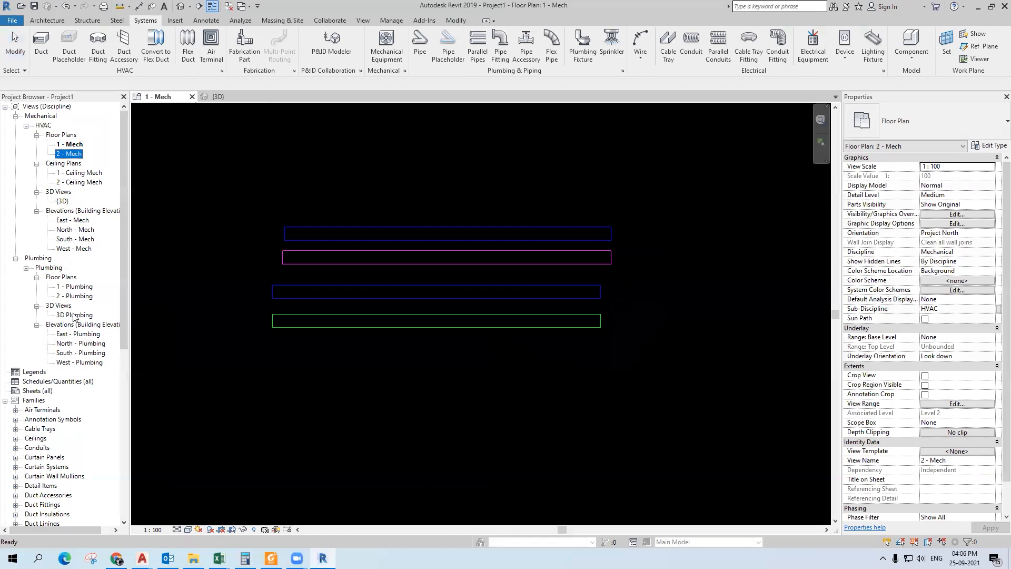
- Delete all project views except the 1 - Mech floor plan, and widen the project browser
shift+click(78, 363)
key(Delete)
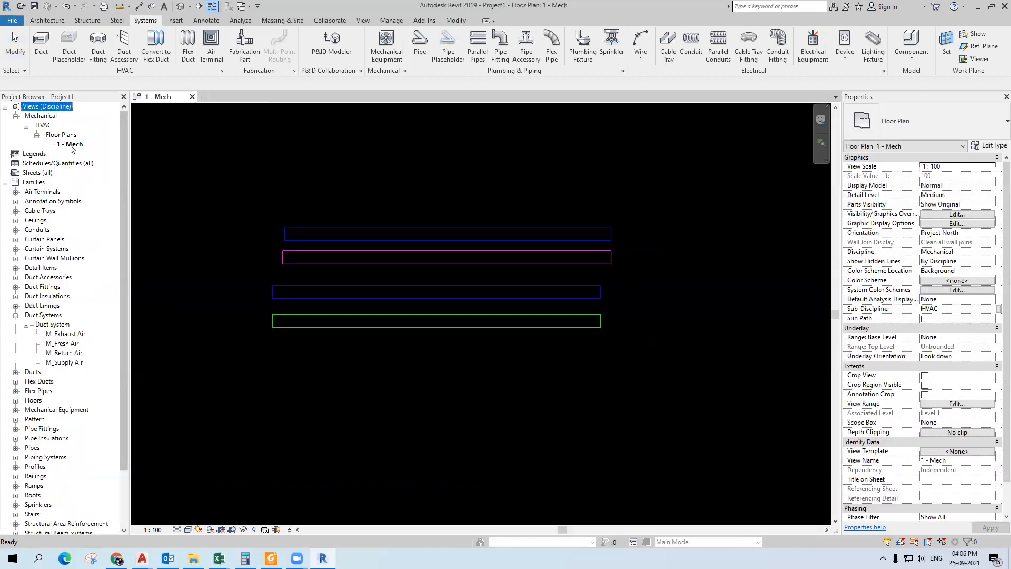
drag(130, 166, 168, 169)
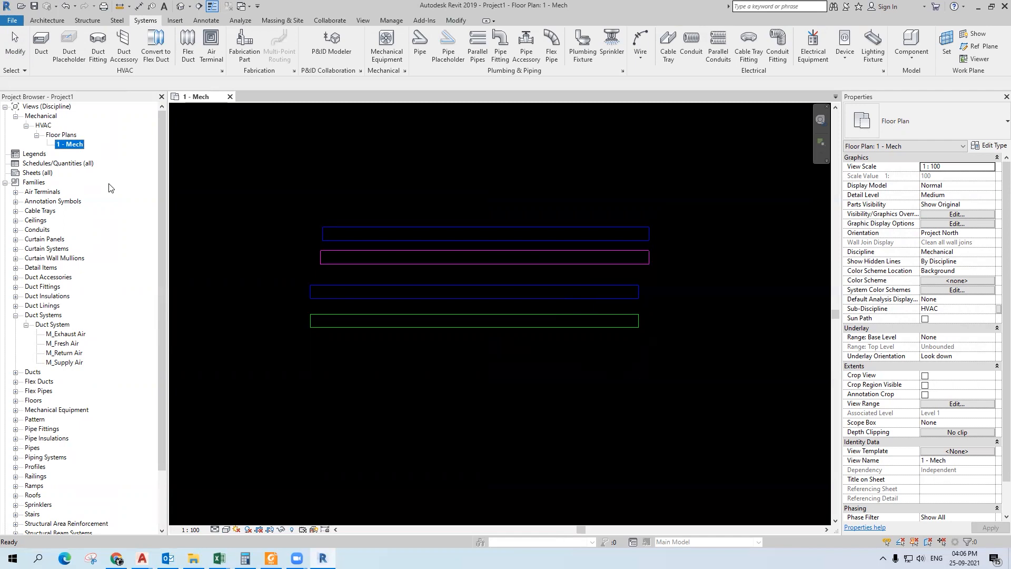
- Rename the 1 - Mech floor plan to H_AC
click(78, 144)
text(AC)
key(Home)
text(H_)
key(Return)
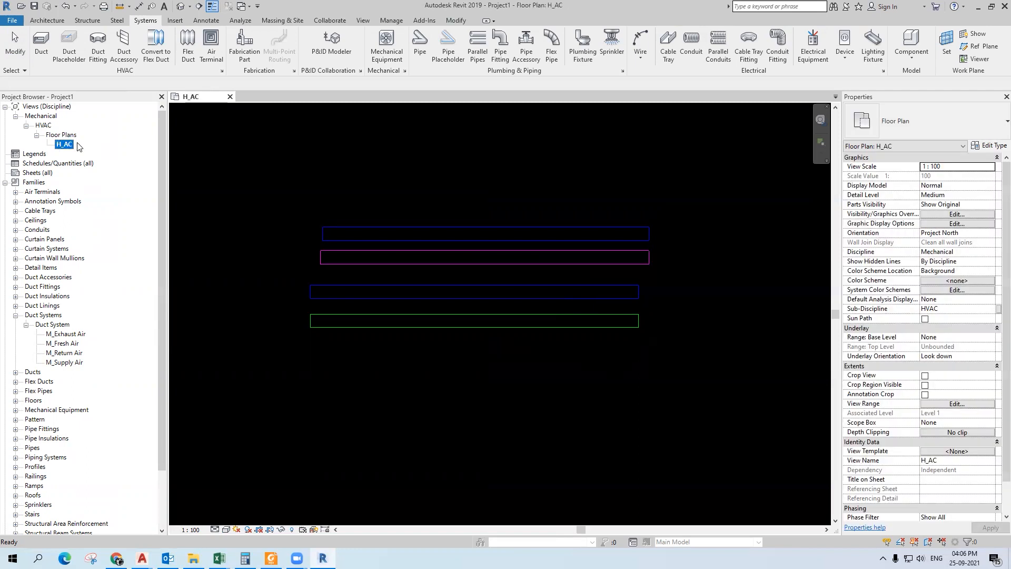
- Duplicate the H_AC floor plan and name the copy H_AV
right_click(69, 147)
mouse_move(179, 230)
click(223, 226)
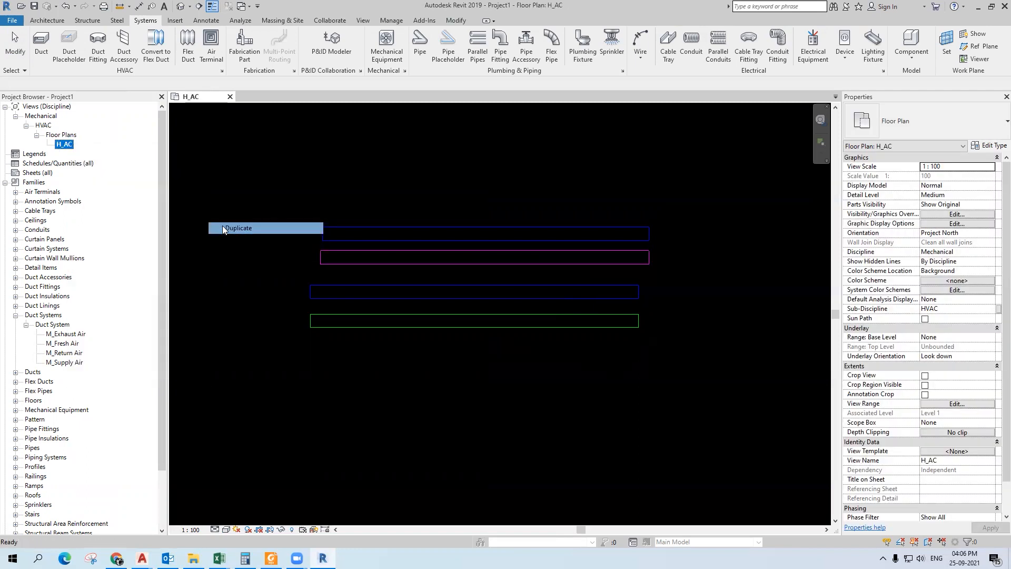
double_click(74, 154)
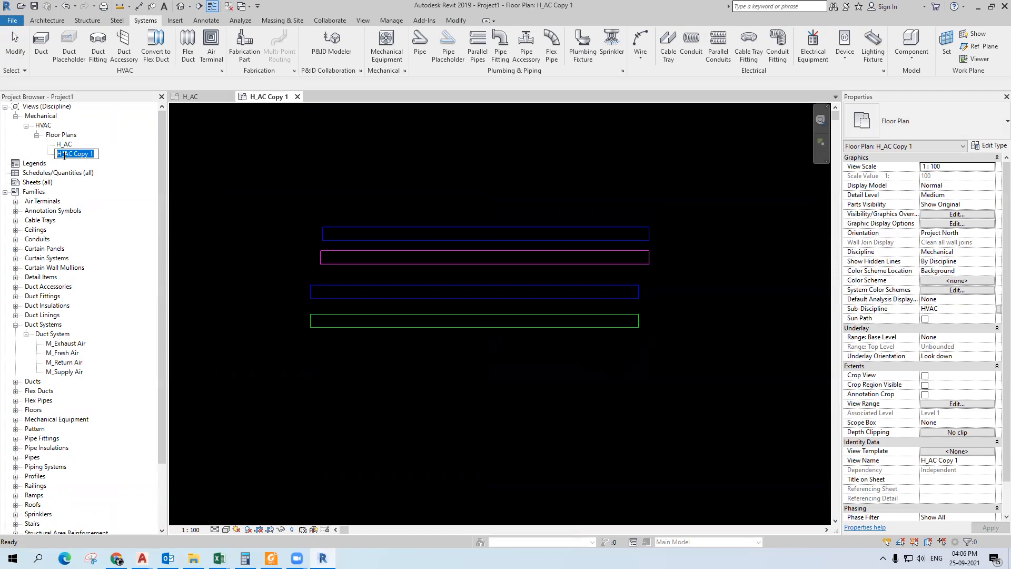
text(H_AV)
key(Return)
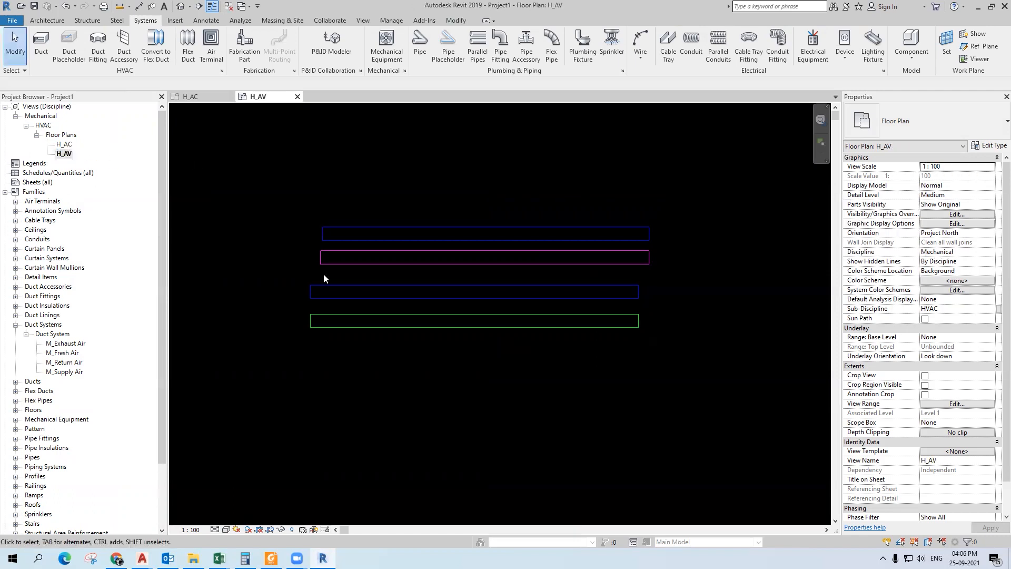
- Reopen the H_AC floor plan and look over its four parallel ducts
double_click(70, 145)
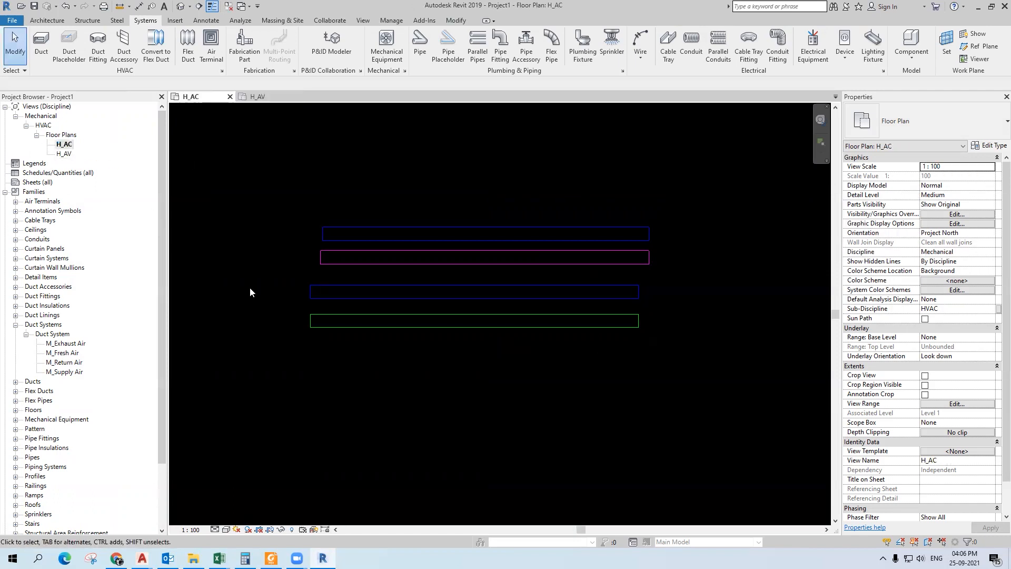
scroll(639, 246, up, 2)
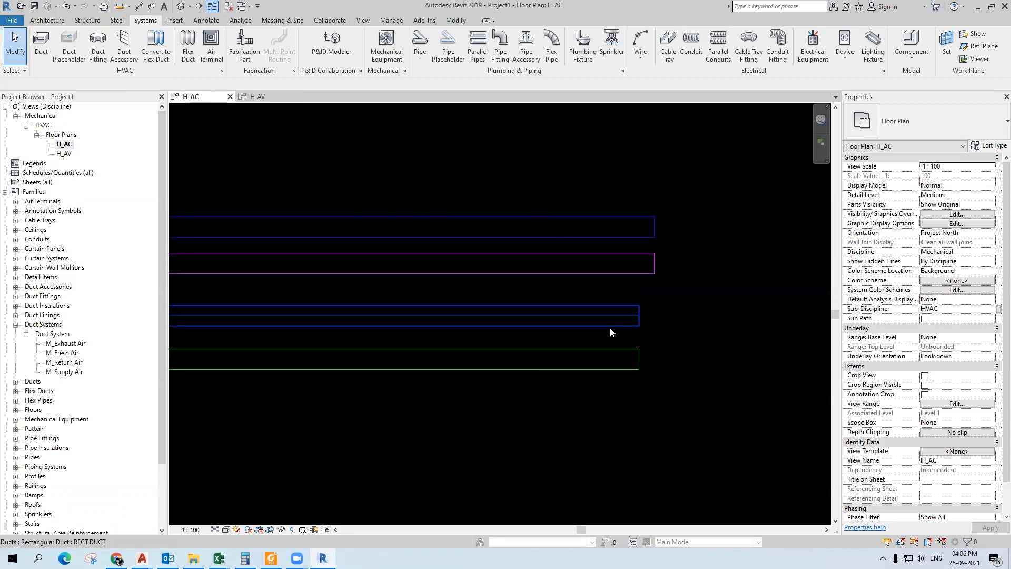
scroll(627, 363, down, 2)
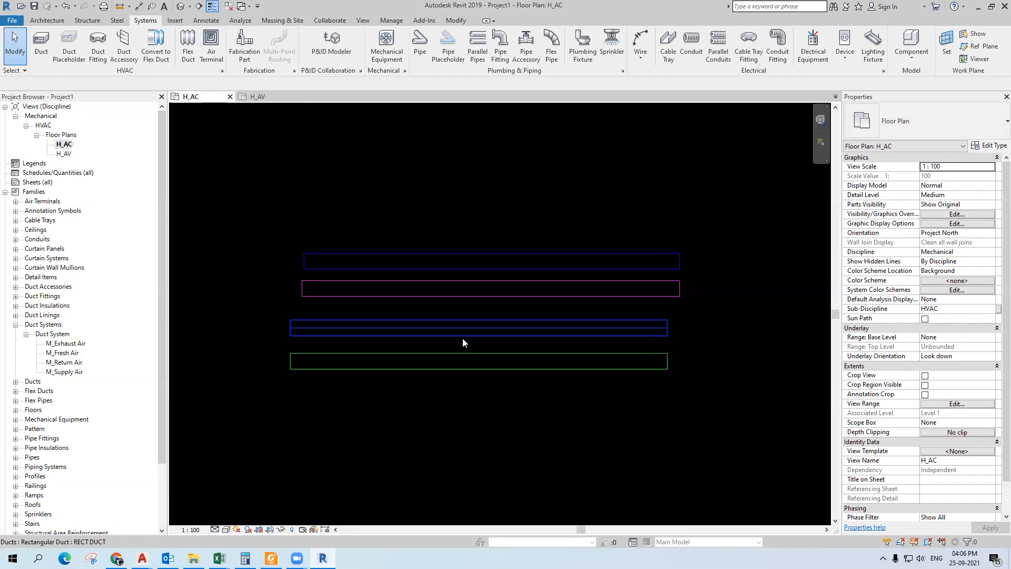
drag(283, 306, 727, 408)
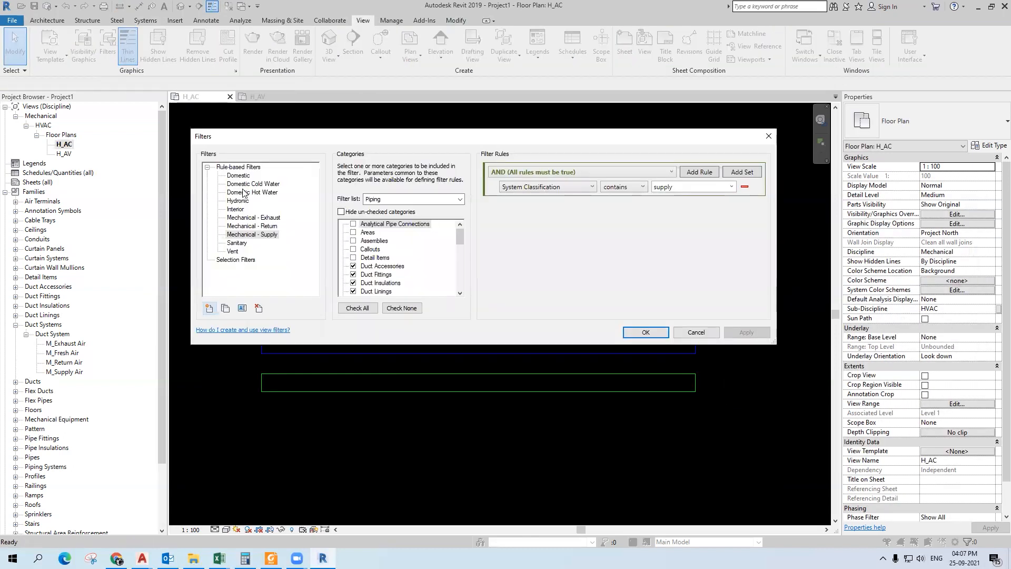
- Review the existing rule-based view filters, including the Domestic, Mechanical, Sanitary and Vent ones, and close the filter settings
click(242, 177)
click(244, 193)
click(239, 209)
click(237, 219)
click(236, 226)
click(235, 242)
click(235, 250)
click(238, 235)
click(243, 193)
click(245, 217)
click(245, 235)
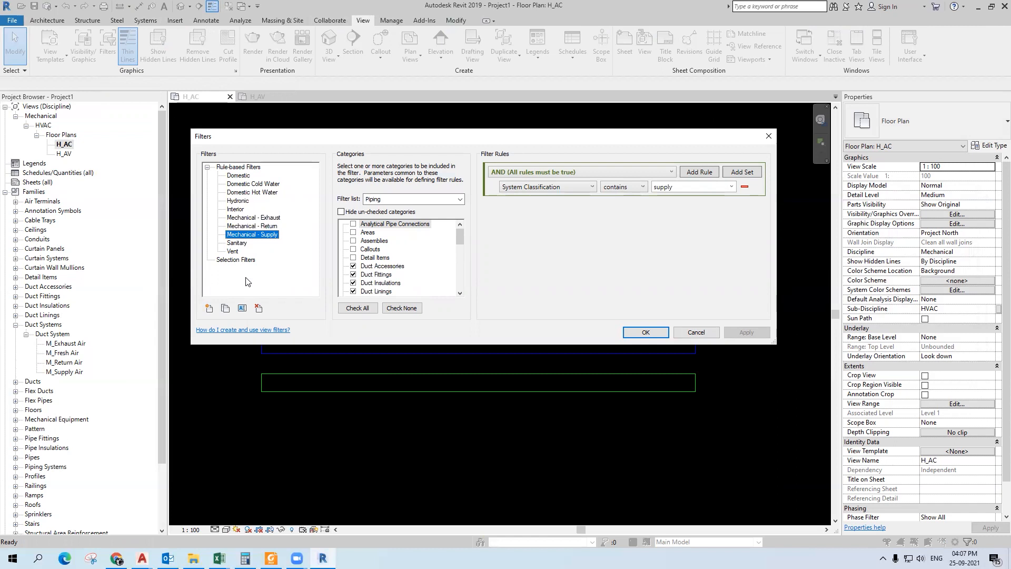
click(769, 138)
- Check the system classification and system type of each of the four ducts
scroll(599, 291, up, 2)
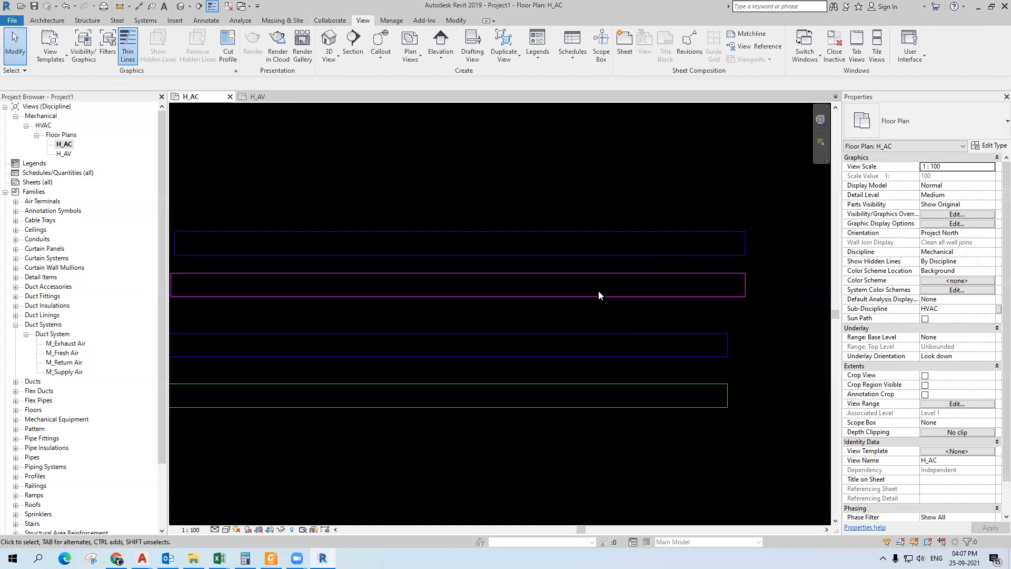
click(588, 255)
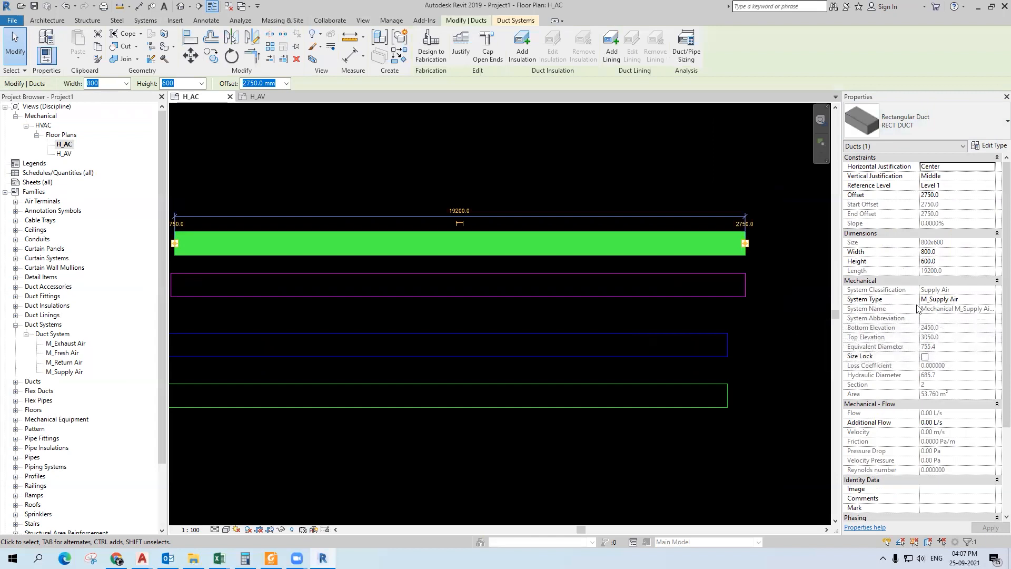
key(Escape)
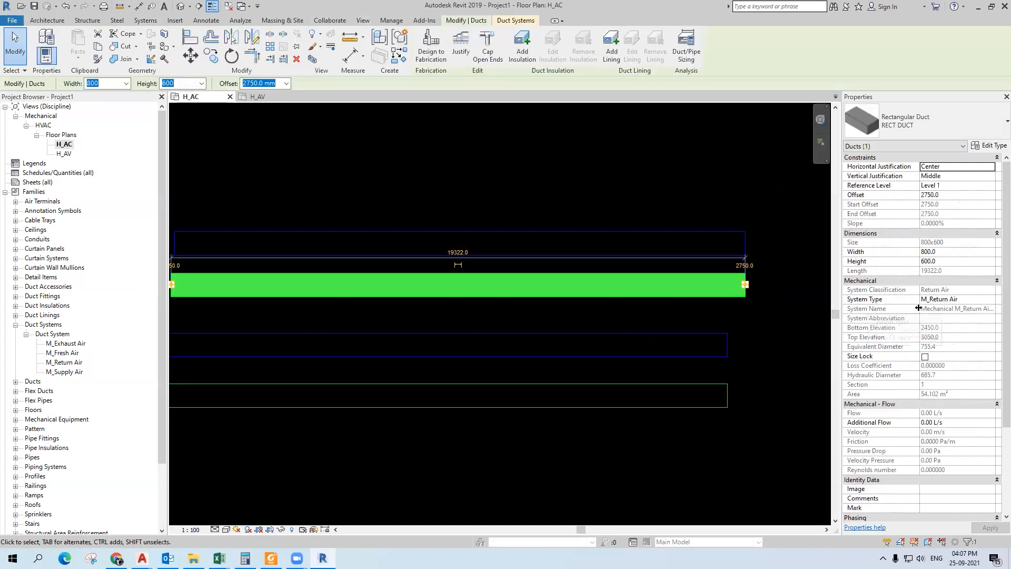
key(Escape)
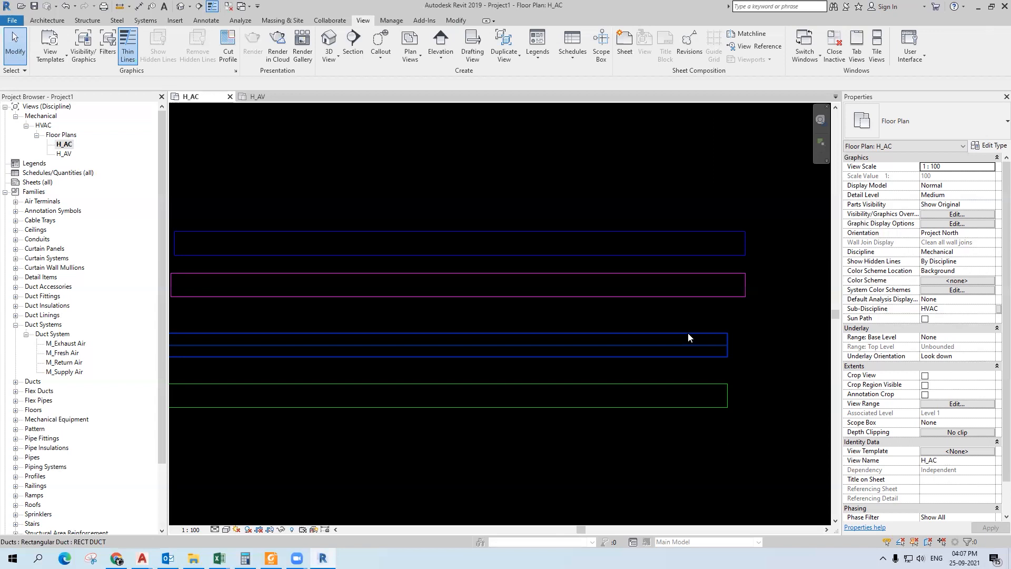
click(688, 334)
key(Escape)
click(719, 386)
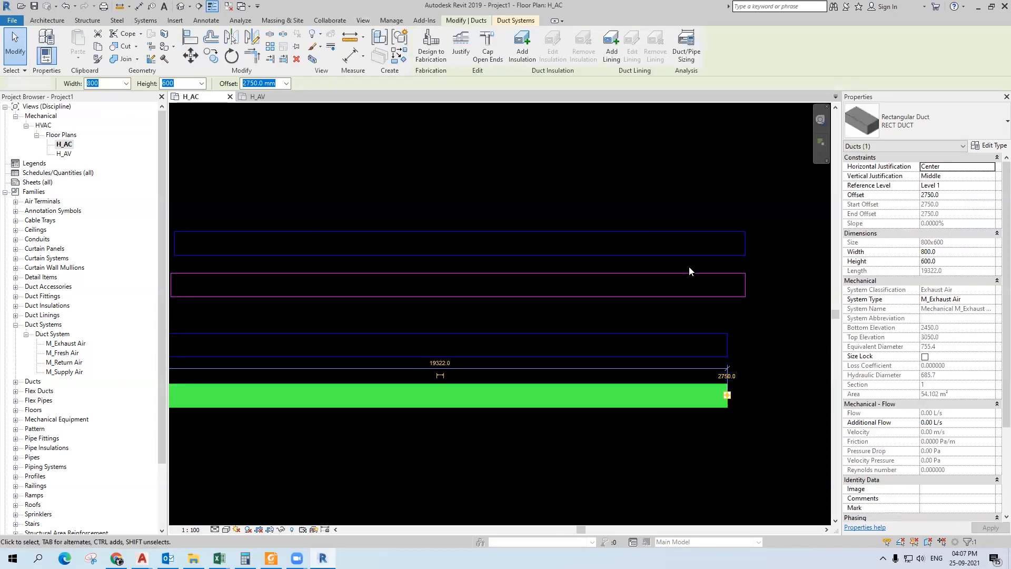
key(Escape)
scroll(695, 210, down, 2)
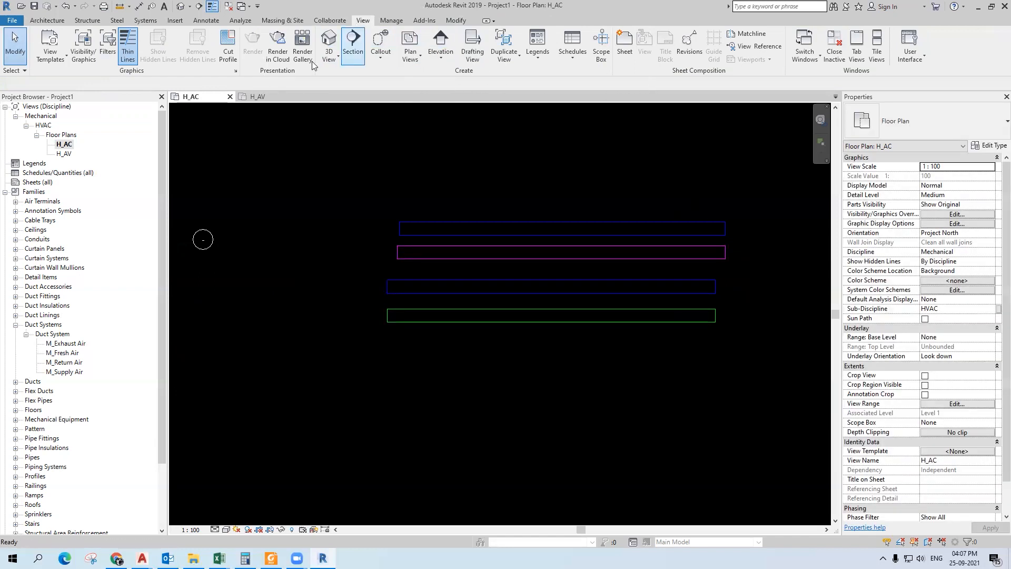
click(107, 49)
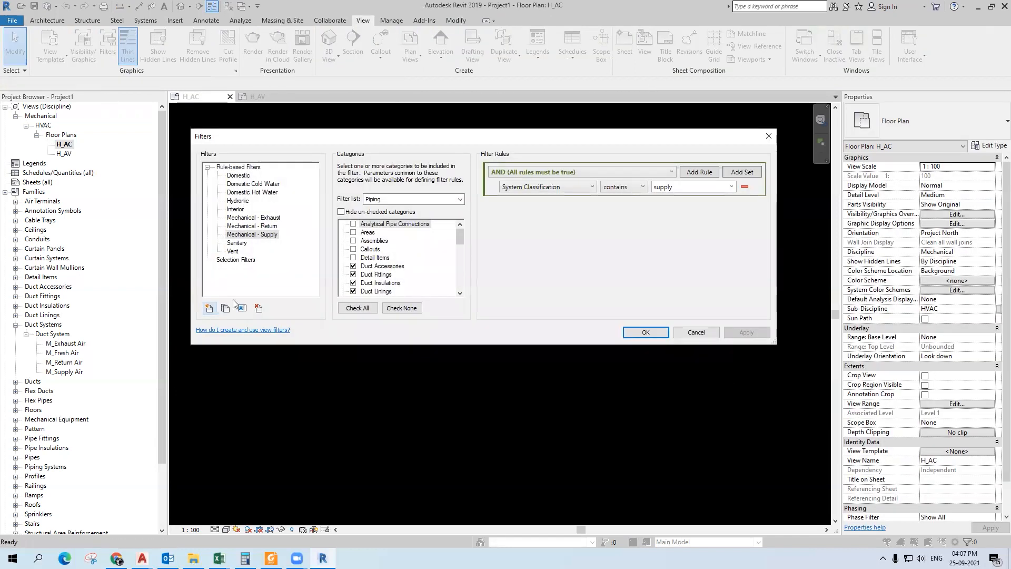
click(208, 312)
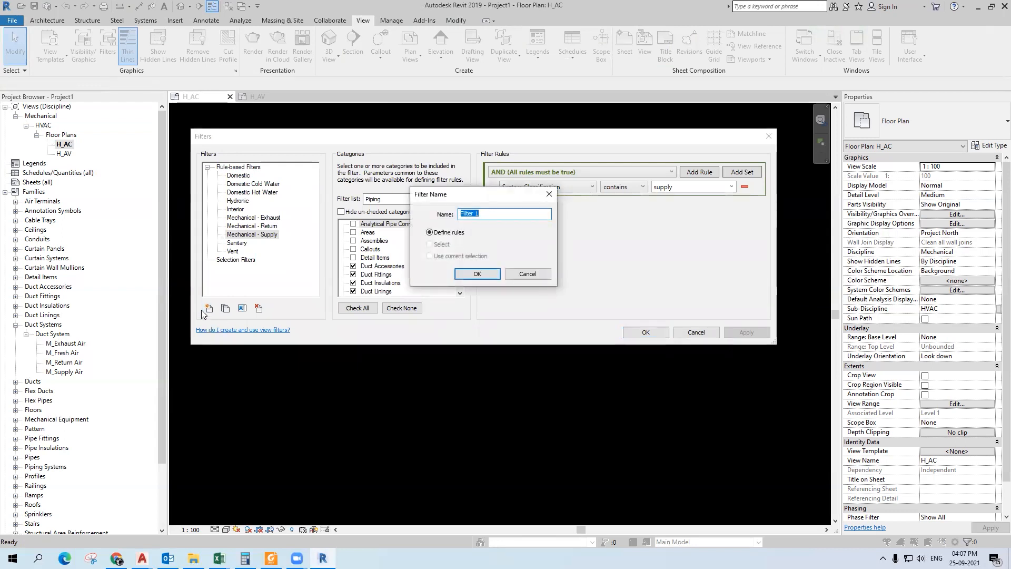
text(s)
key(BackSpace)
text(Supply Air)
click(477, 274)
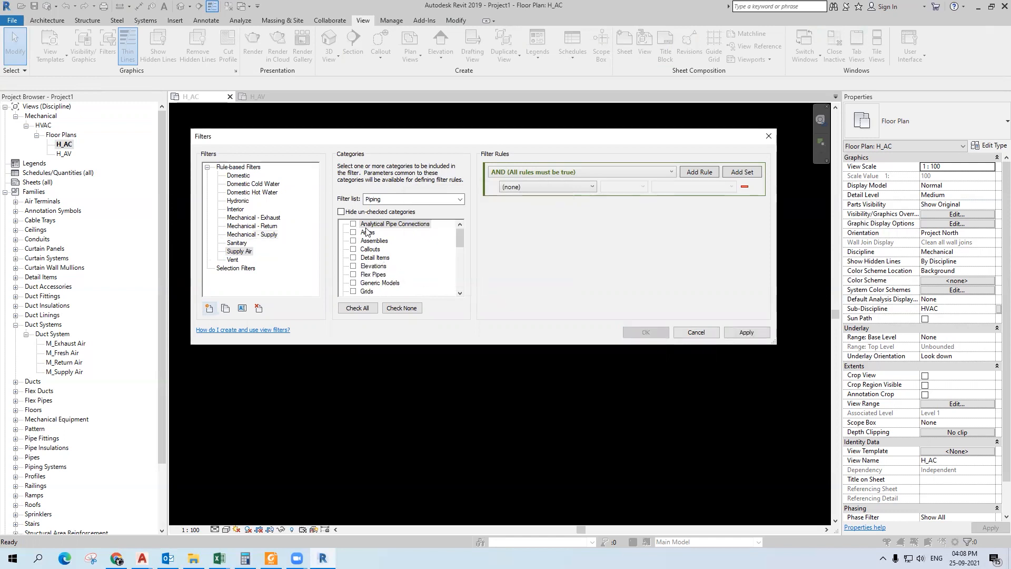
- Limit the filter category list to the Mechanical discipline and leave the filter settings without saving the new filter
click(240, 254)
click(458, 199)
click(385, 226)
click(376, 243)
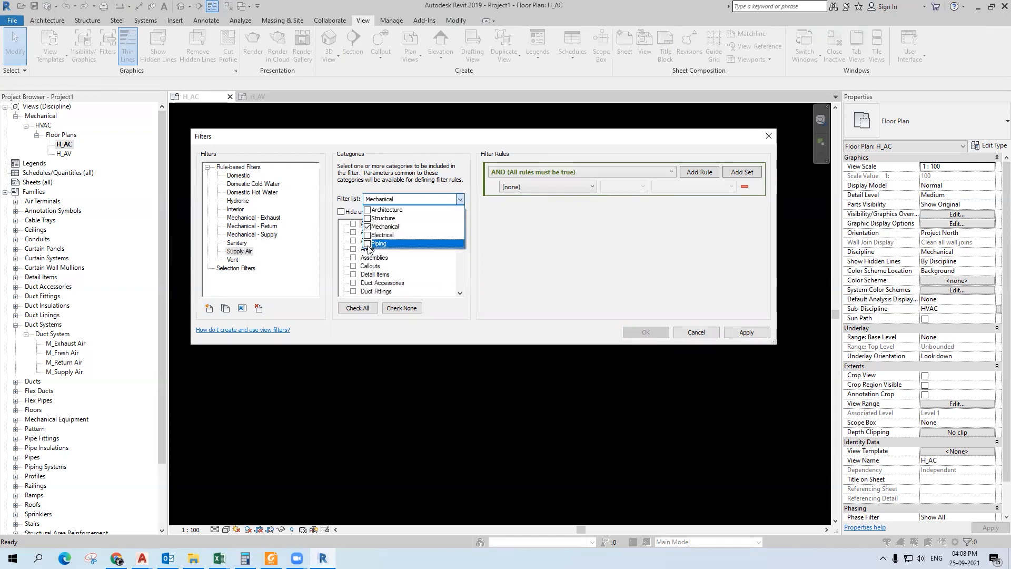
click(418, 278)
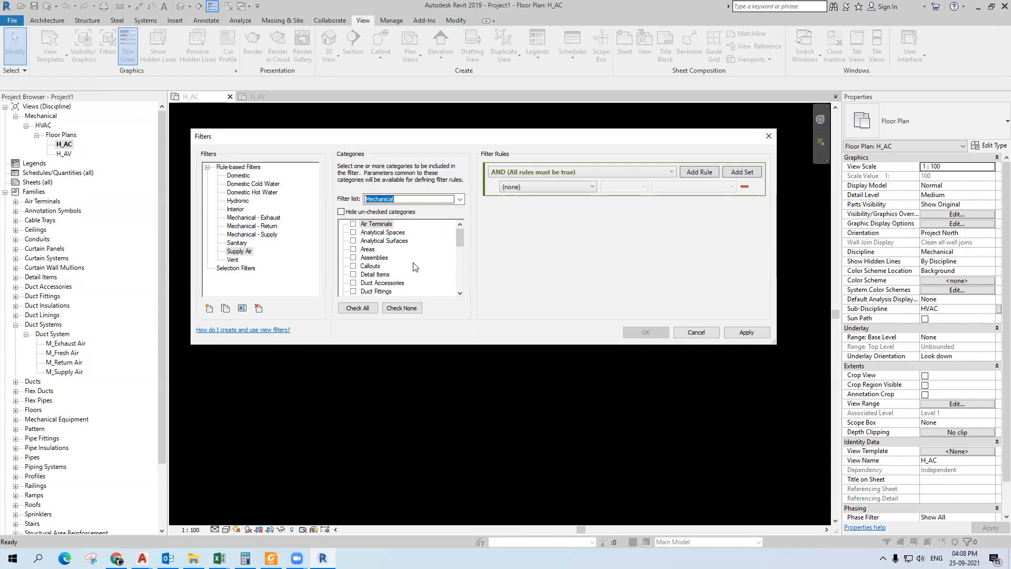
key(Escape)
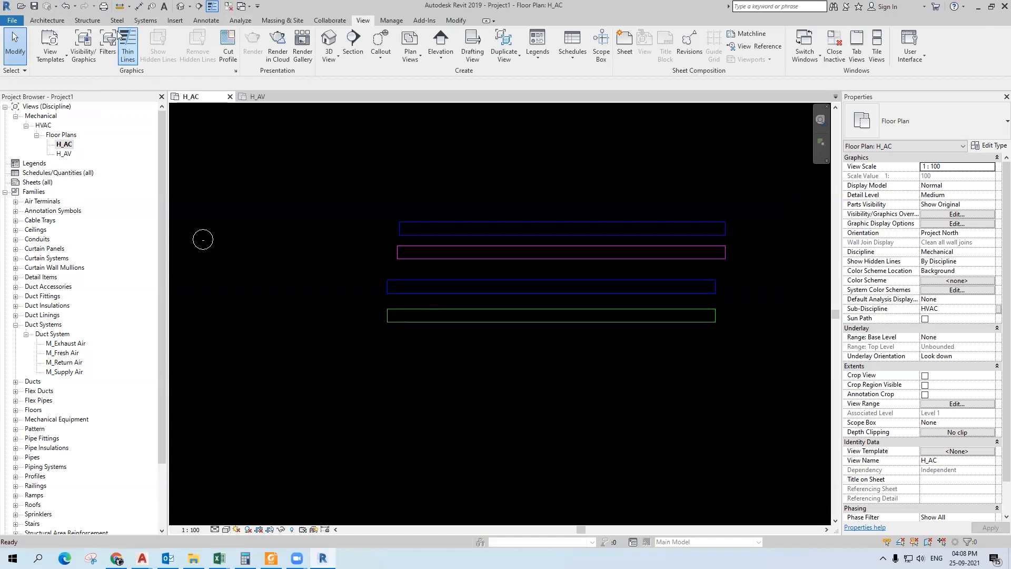
- Extend the blue supply duct from its right end with a perpendicular run going up in plan
click(711, 252)
middle_drag(719, 239, 423, 255)
key(Escape)
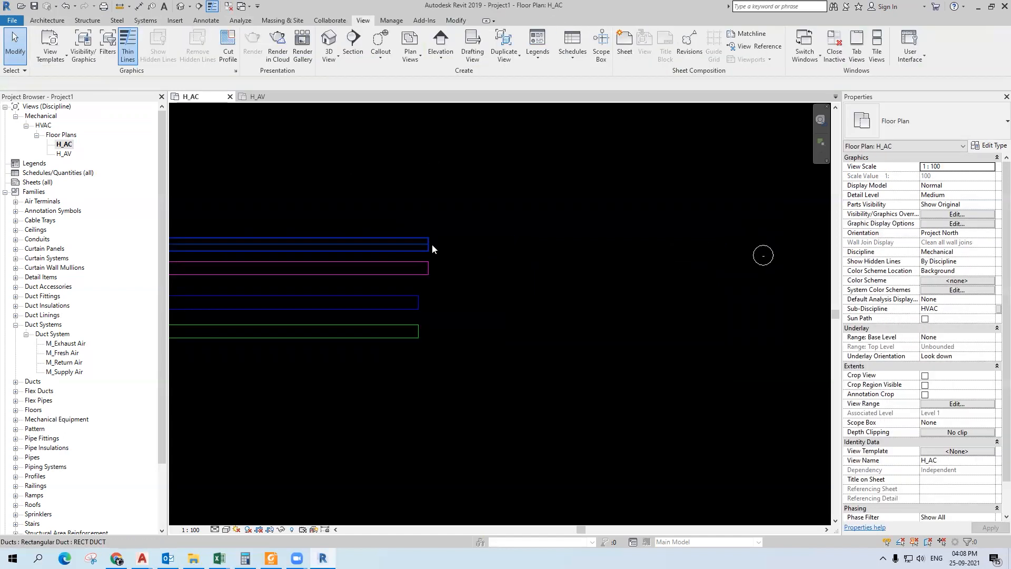
right_click(431, 243)
click(478, 295)
click(428, 138)
key(Escape)
key(Escape)
- Continue the magenta return duct slightly past the supply duct's riser and turn it up parallel to that run
right_click(430, 266)
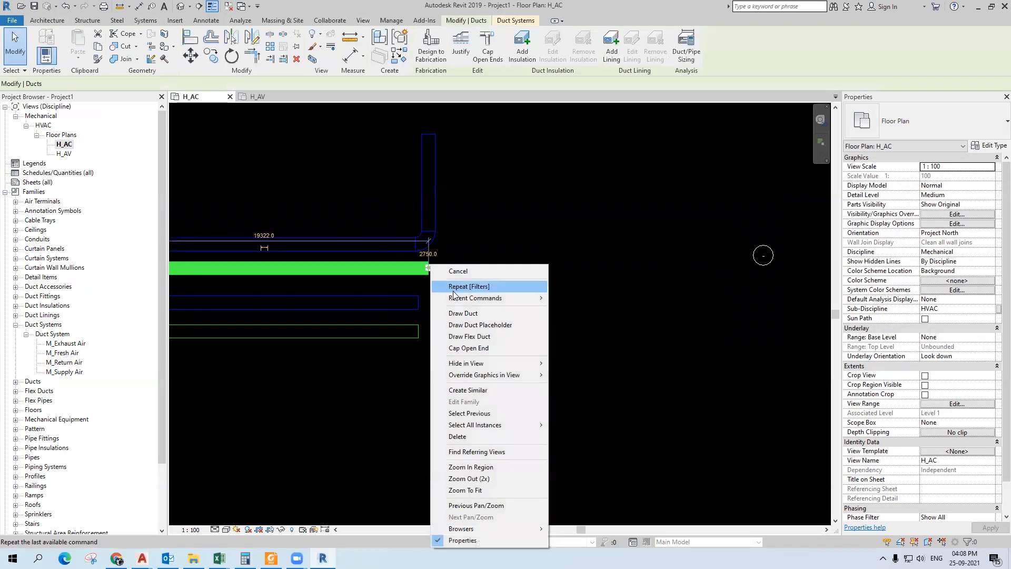
click(476, 315)
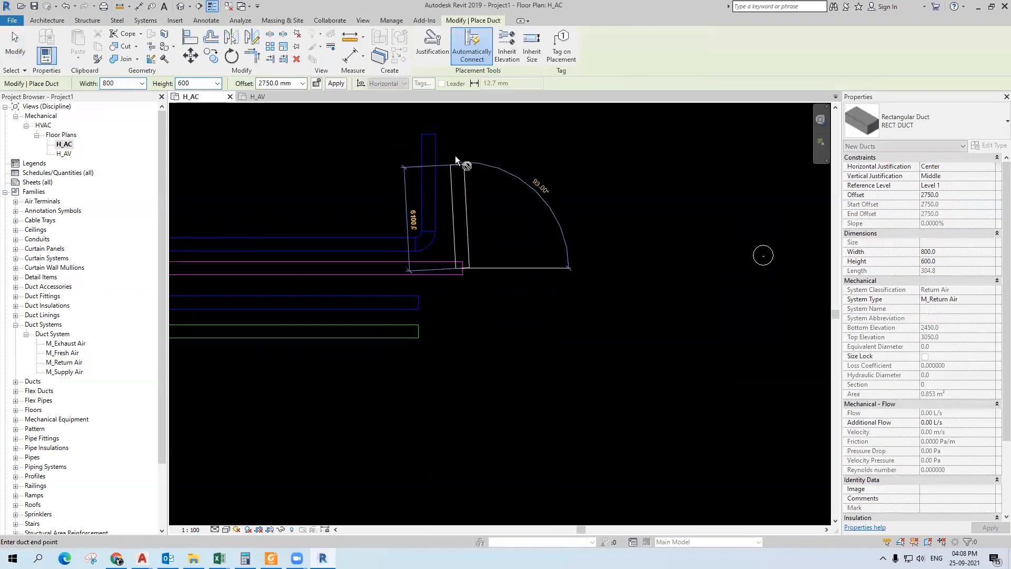
click(462, 136)
key(Escape)
key(Escape)
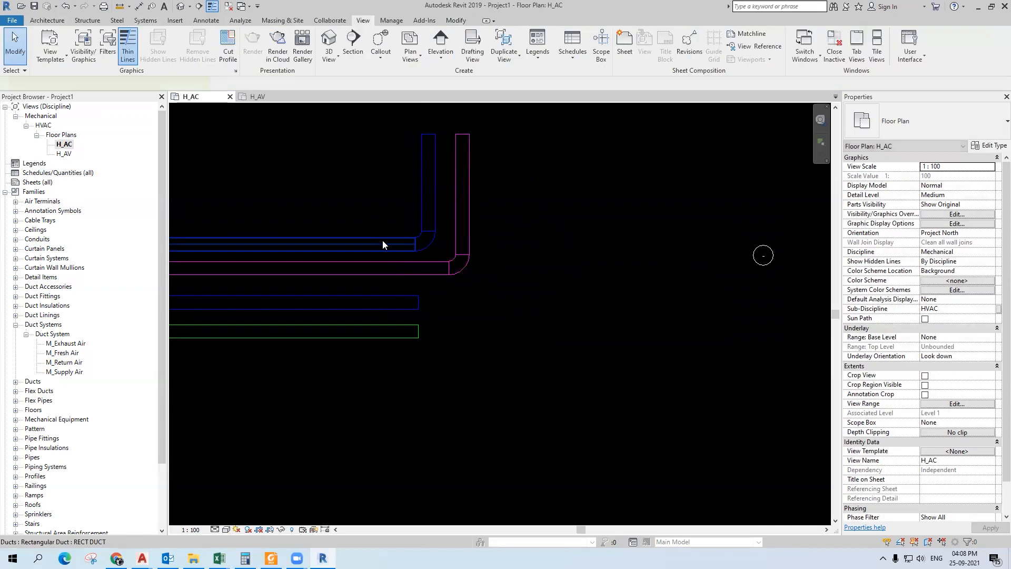
- Inspect the properties of the horizontal supply duct and of the return duct's elbow fitting
click(381, 240)
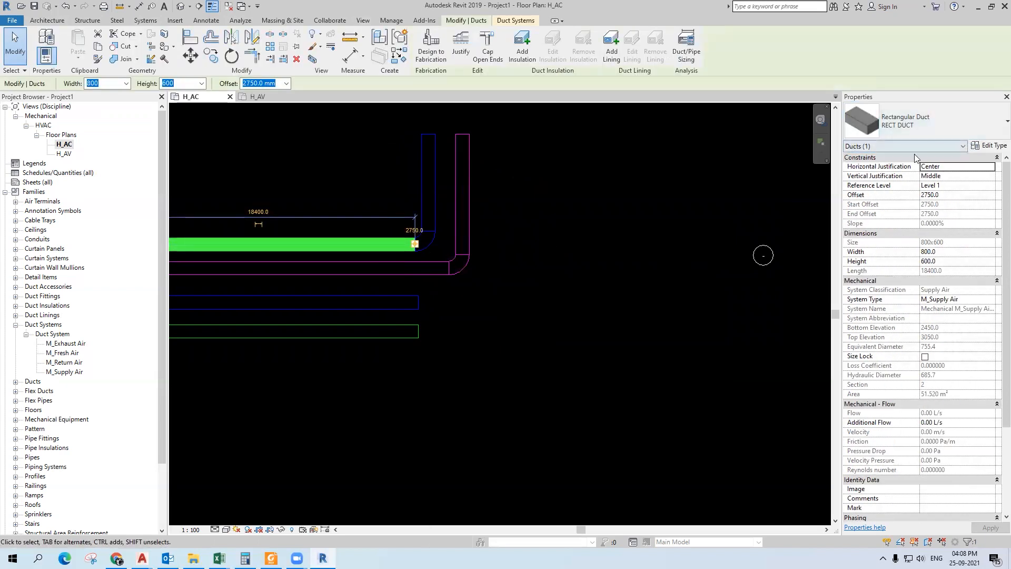
click(502, 274)
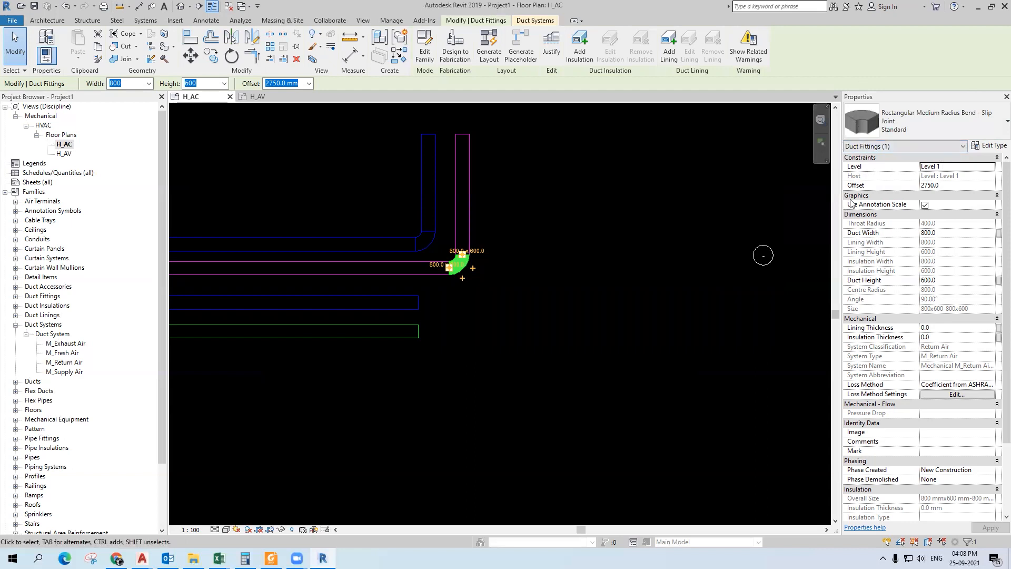
key(Escape)
click(148, 22)
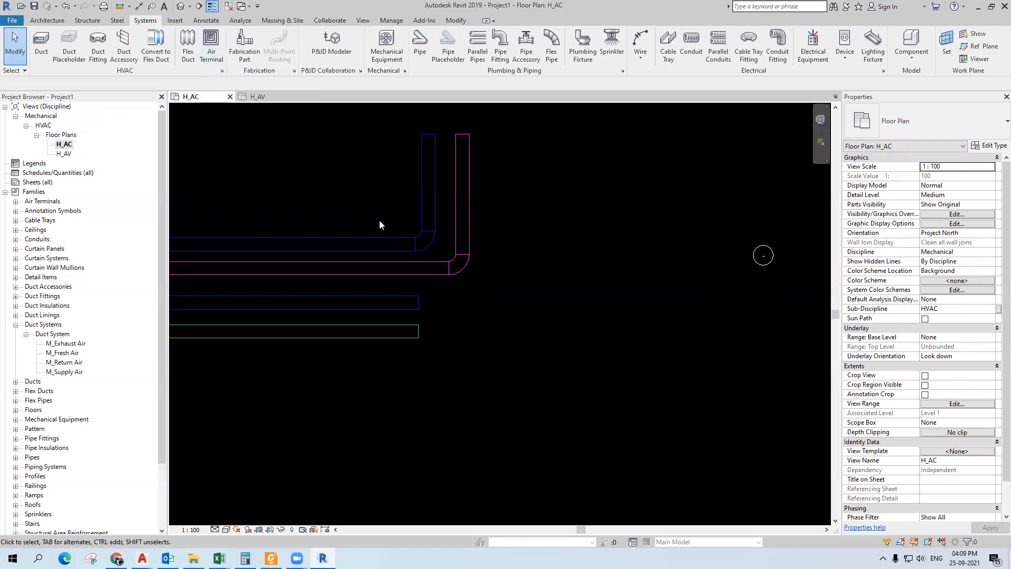
middle_drag(324, 223, 479, 246)
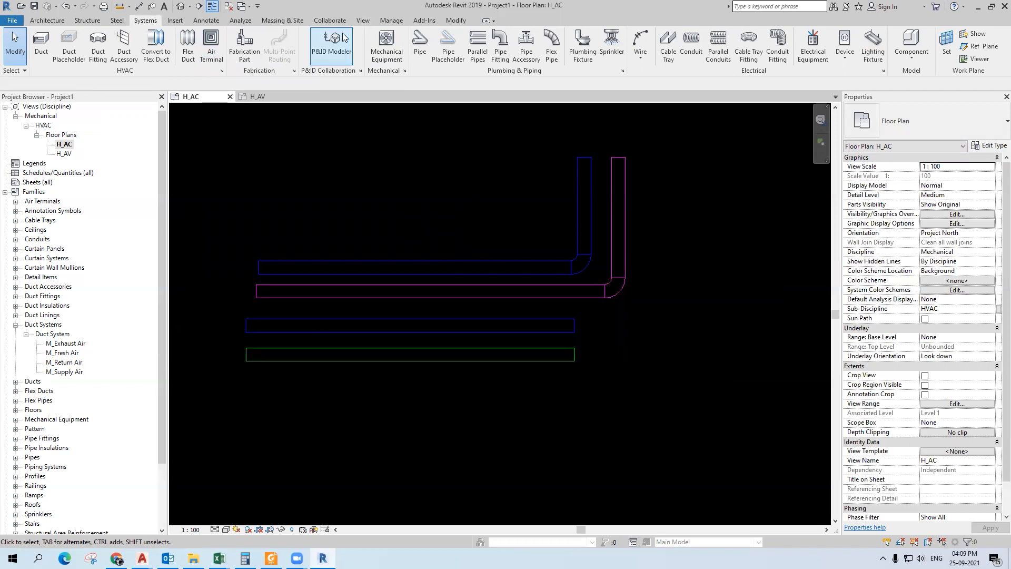
- Create a new rule-based view filter named Supply Air
click(363, 20)
click(107, 52)
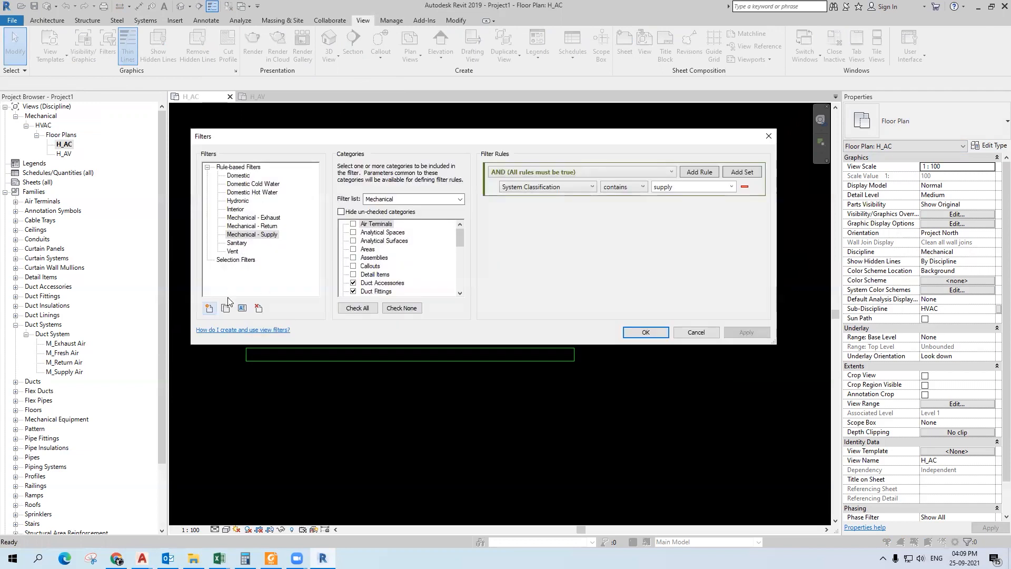
click(209, 307)
text(s)
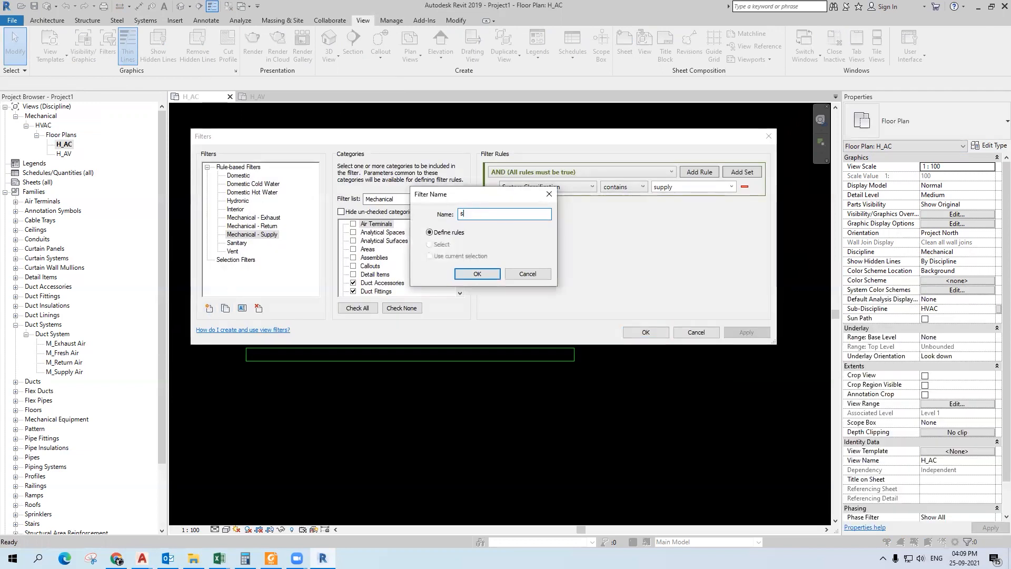
key(BackSpace)
text(Sau)
text(ply Air)
click(479, 274)
- Include the Duct Fittings and Ducts categories in the Supply Air filter
click(382, 242)
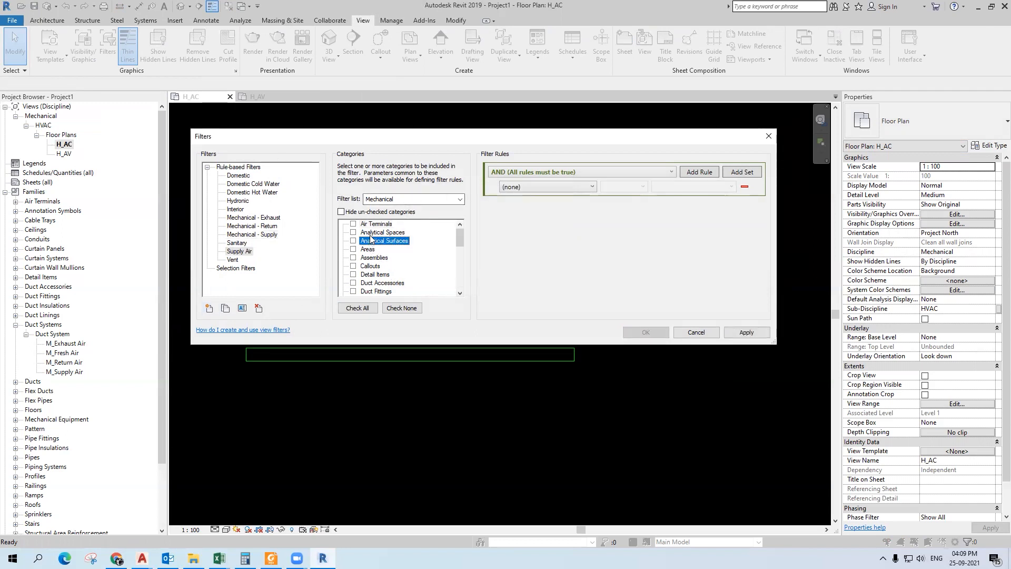
click(371, 225)
scroll(380, 279, down, 1)
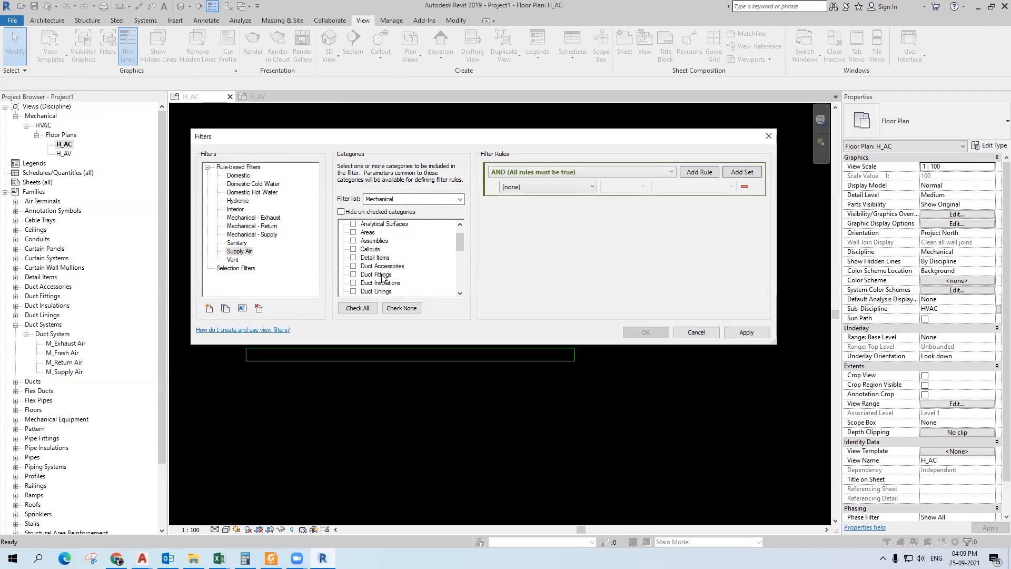
click(382, 267)
click(378, 291)
scroll(378, 292, down, 3)
scroll(378, 292, down, 1)
click(370, 275)
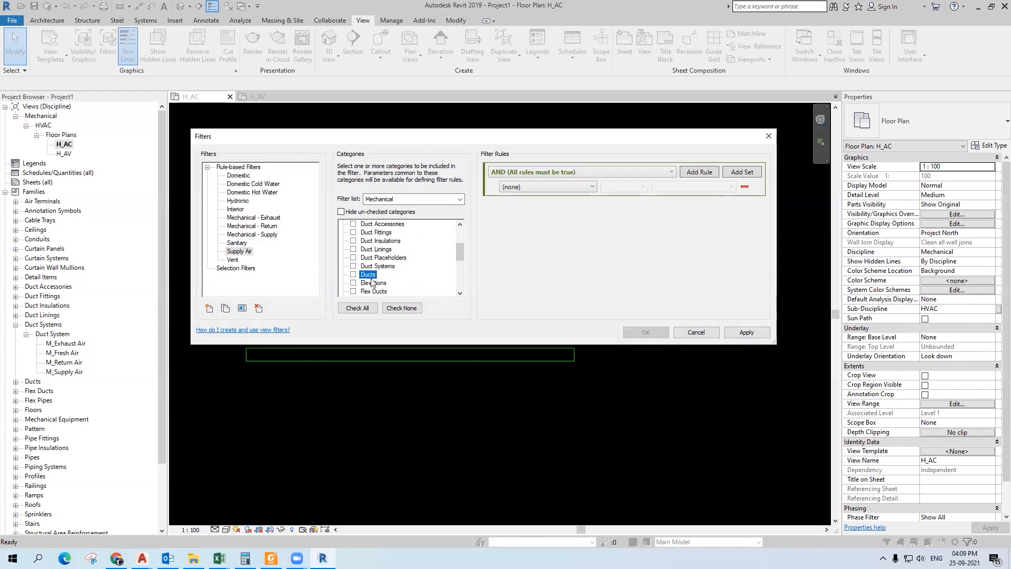
click(371, 276)
click(373, 233)
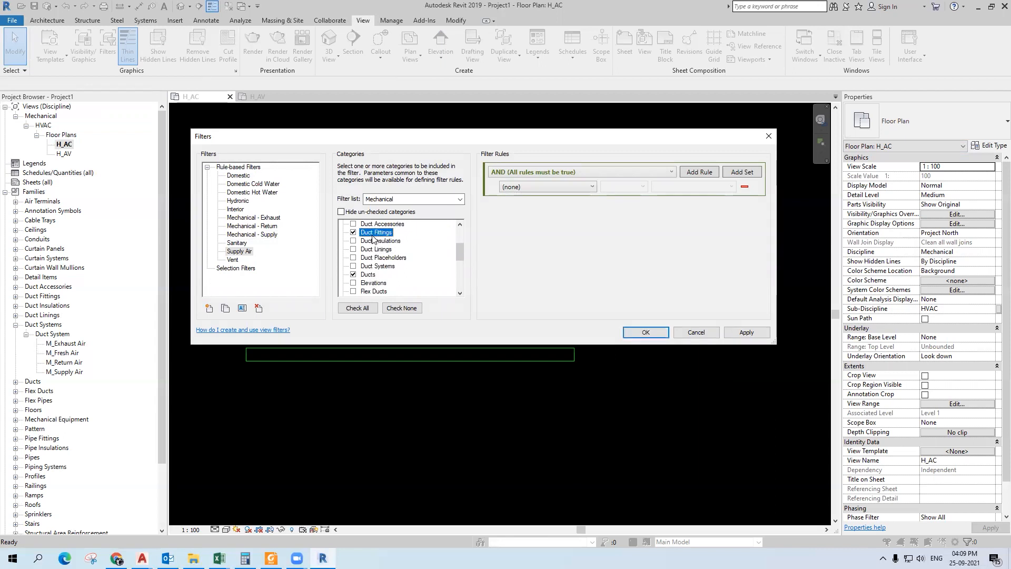
click(371, 274)
click(383, 233)
click(370, 275)
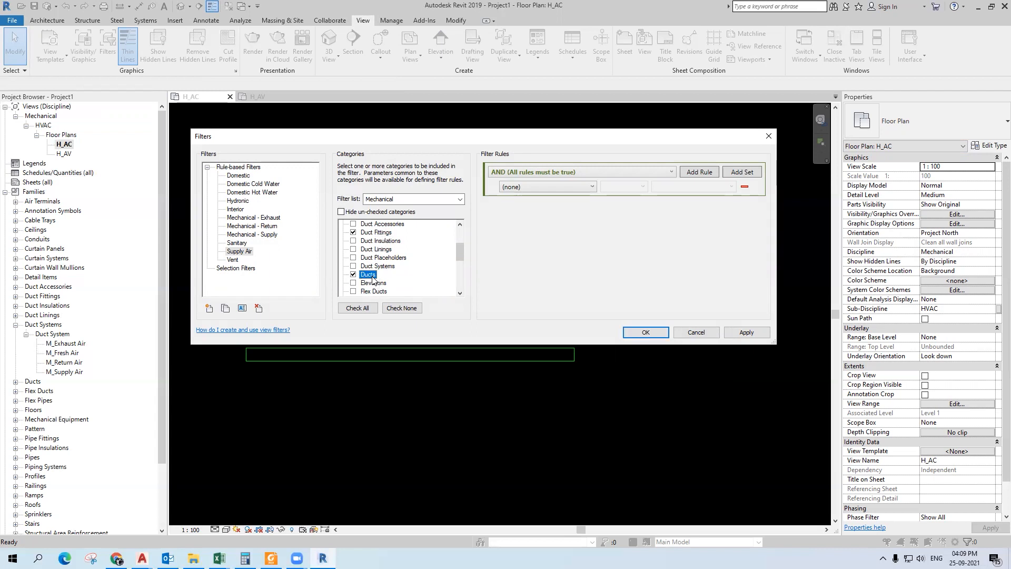
click(379, 234)
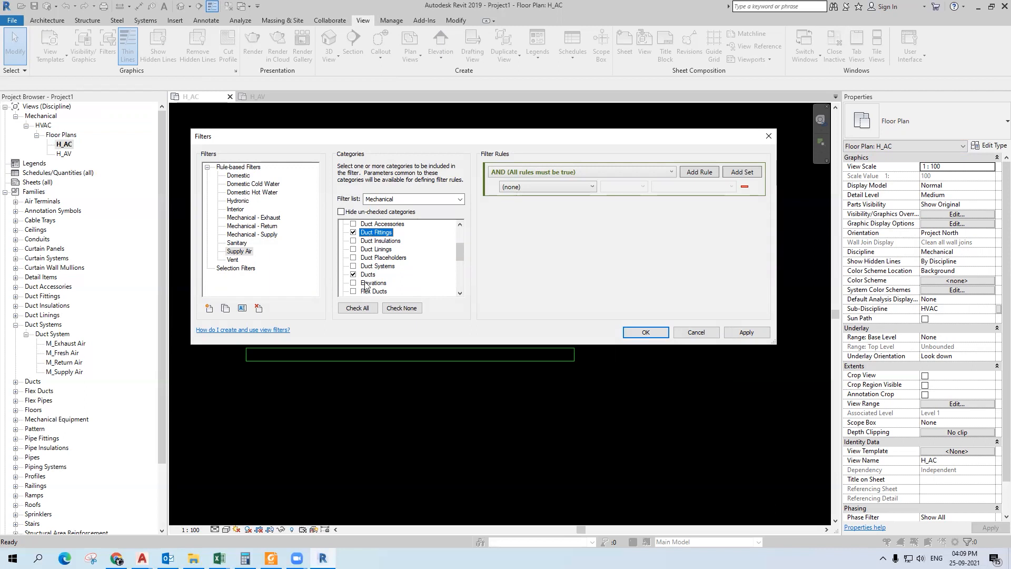
- Base the Supply Air filter's rule on the System Type parameter
drag(457, 136, 458, 340)
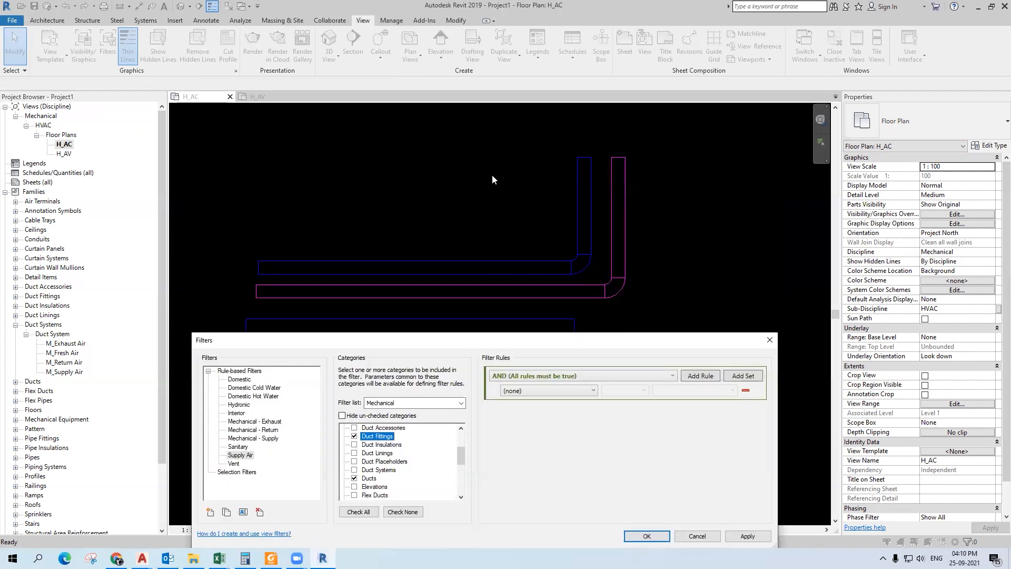
drag(498, 342, 492, 174)
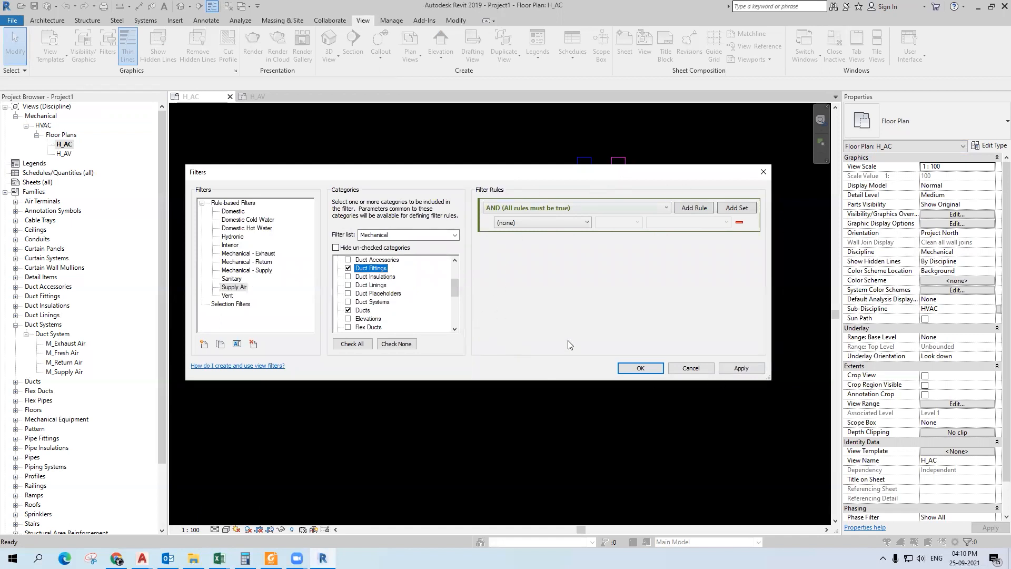
click(578, 224)
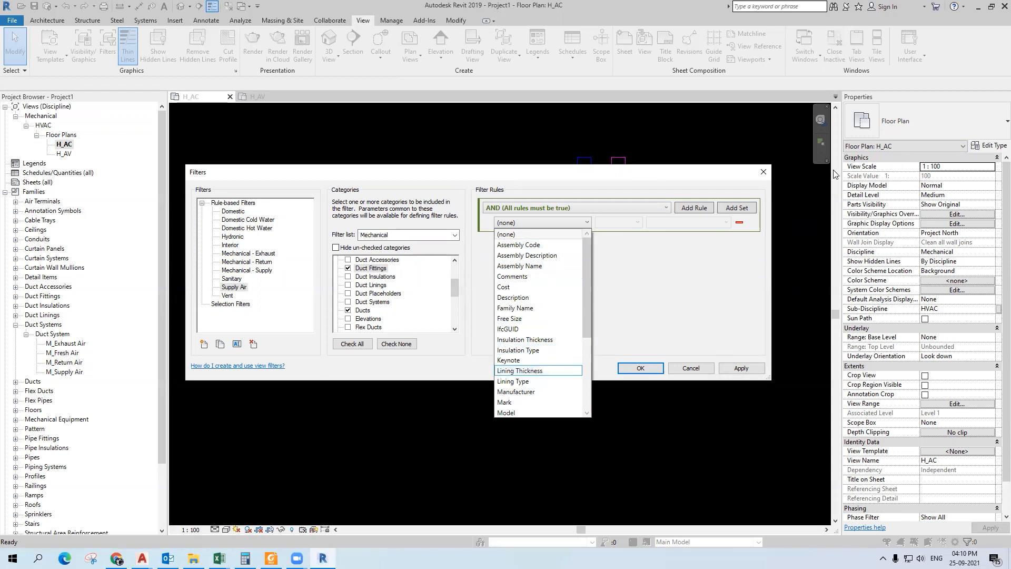
scroll(523, 391, down, 2)
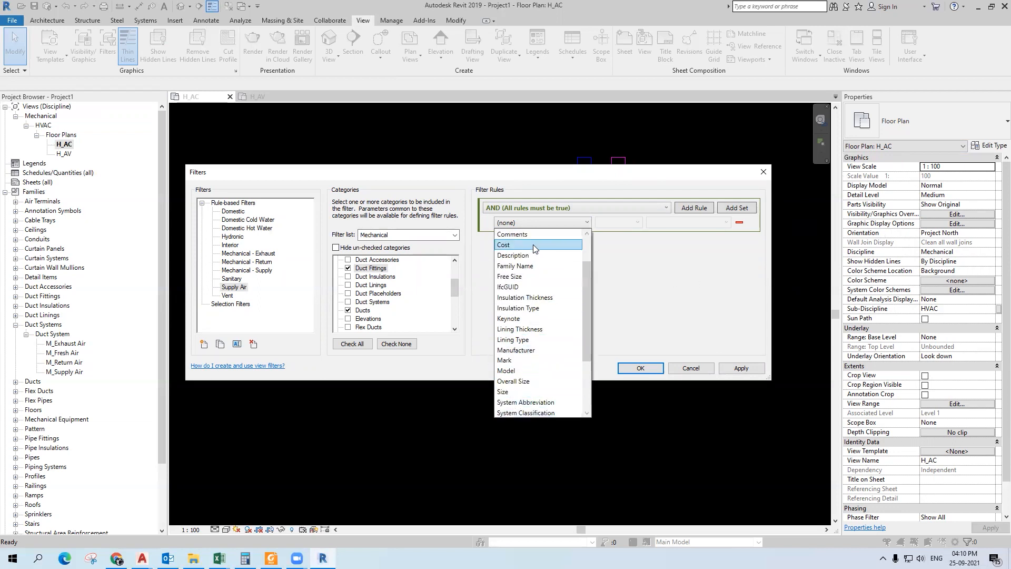
scroll(524, 405, down, 2)
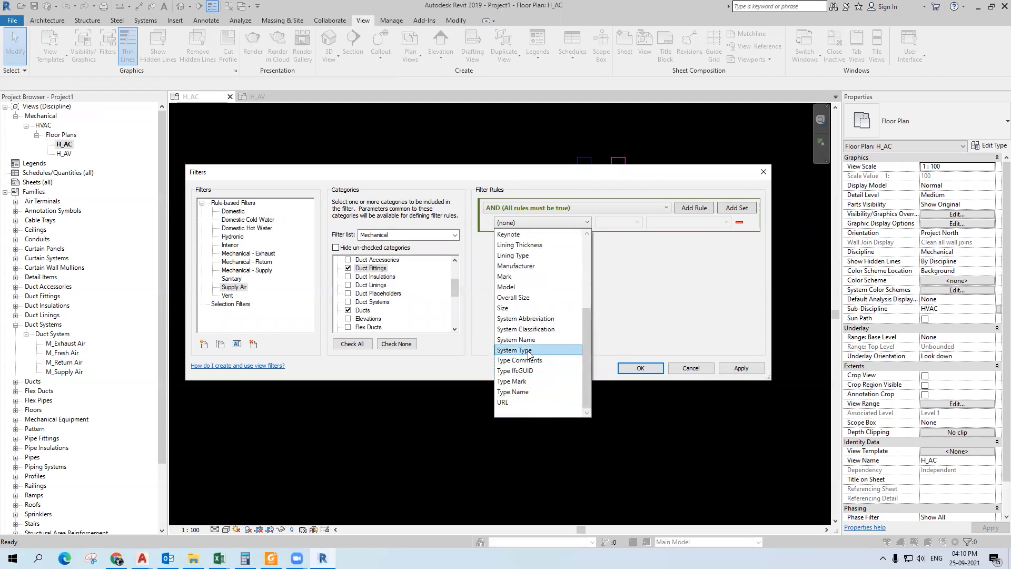
click(528, 350)
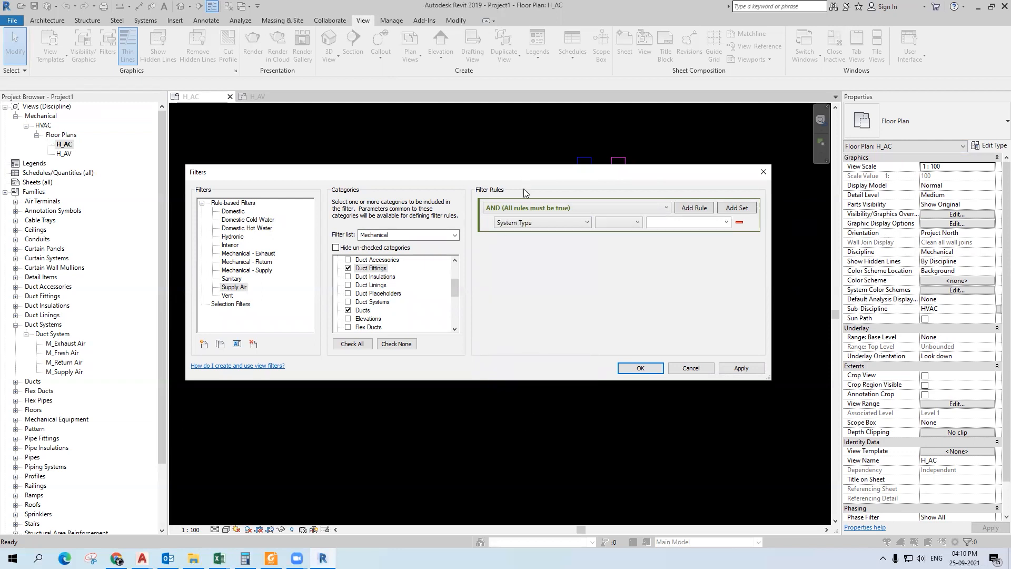
drag(496, 172, 470, 285)
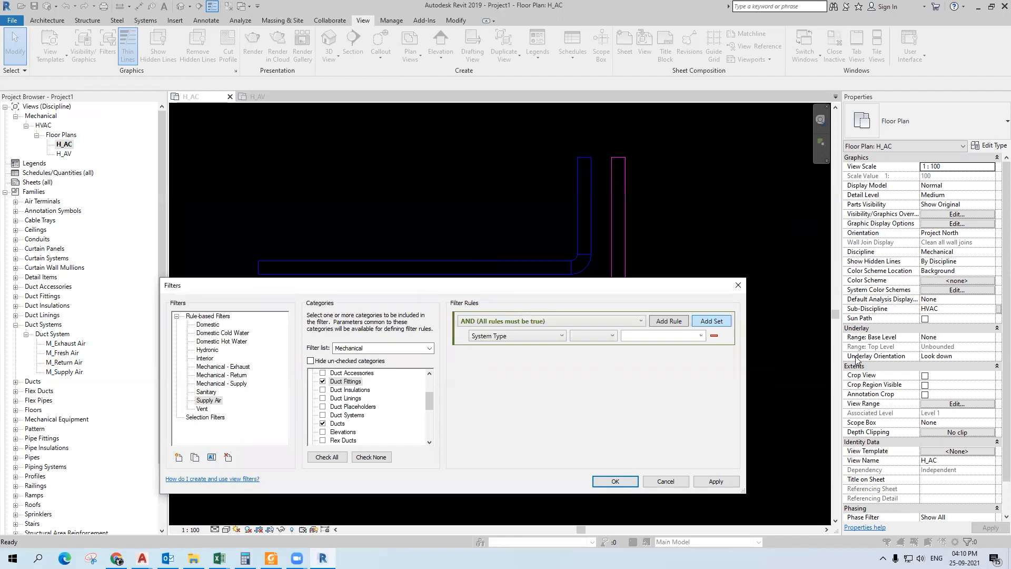
drag(579, 277, 629, 135)
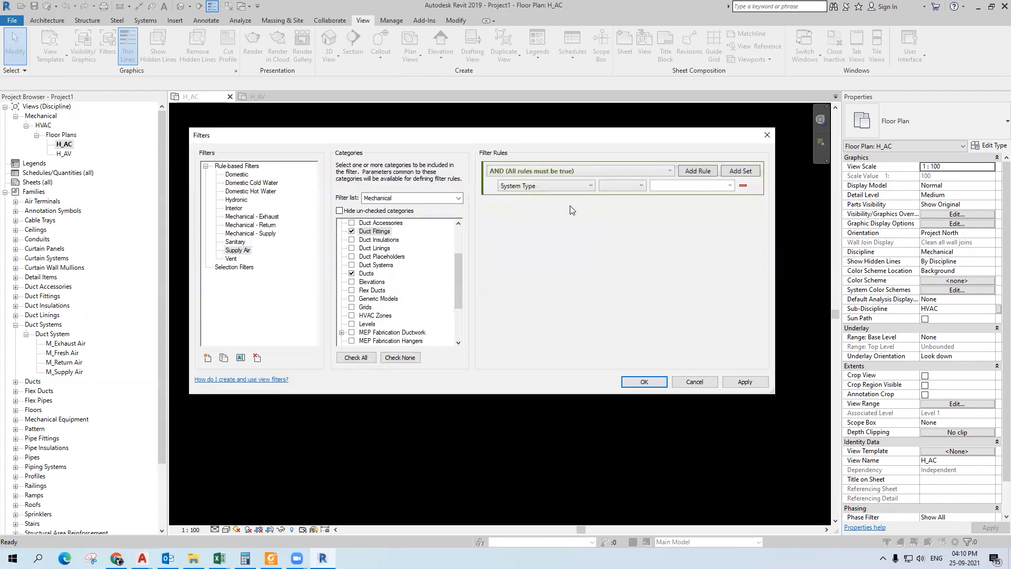
- Complete the Supply Air rule so System Type equals M_Supply Air, and apply the filter changes
click(639, 185)
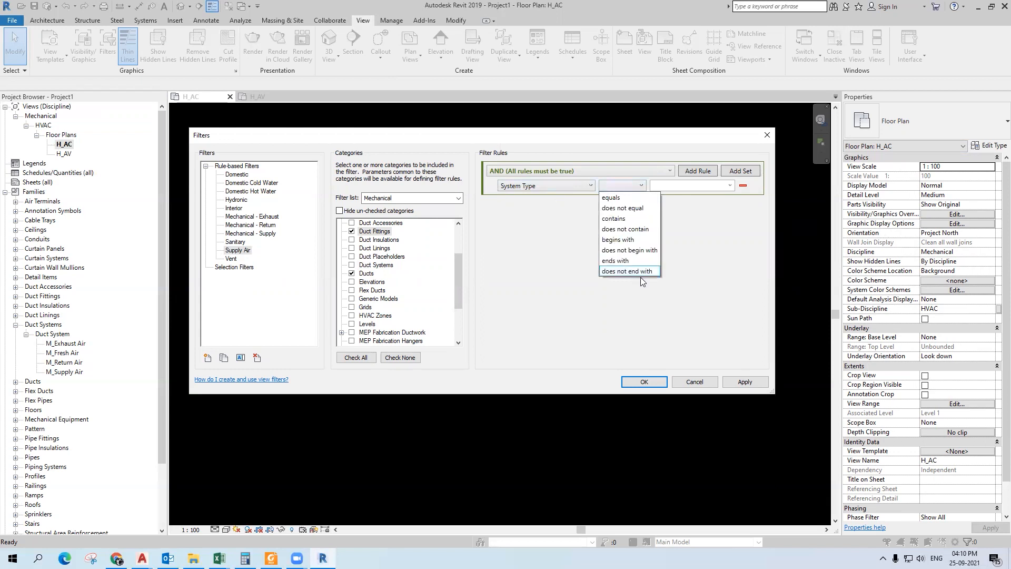
click(623, 197)
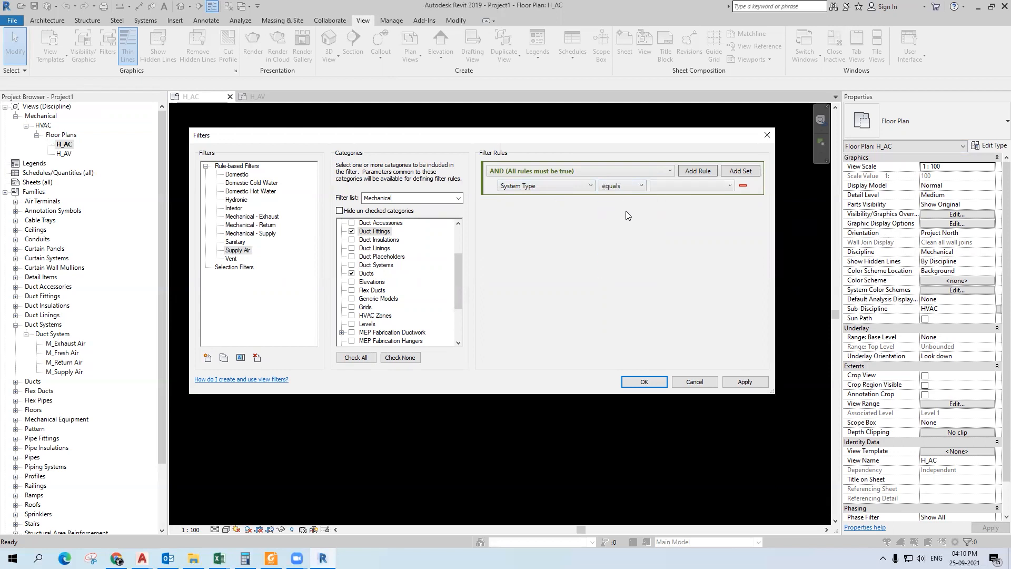
click(729, 185)
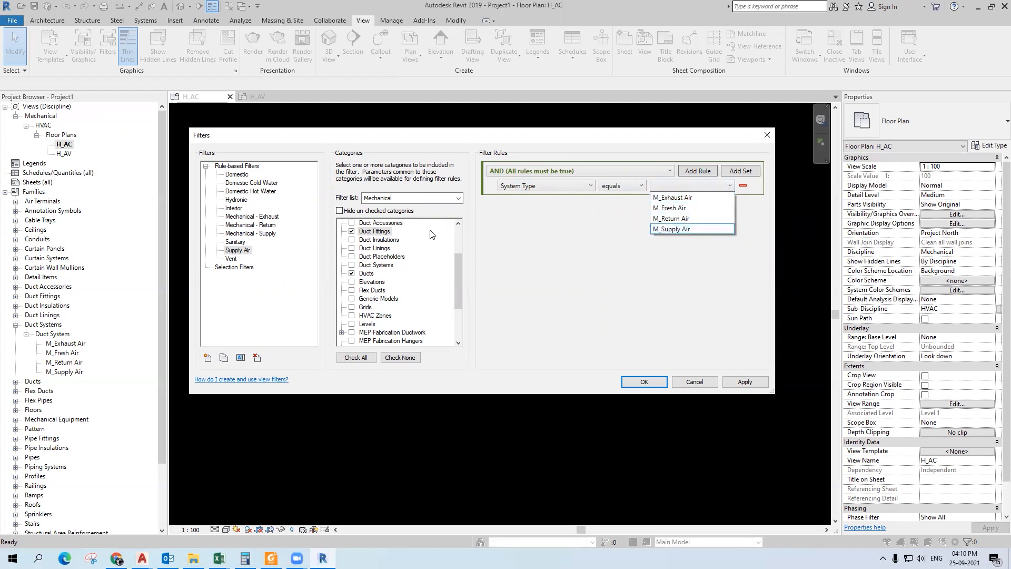
click(672, 229)
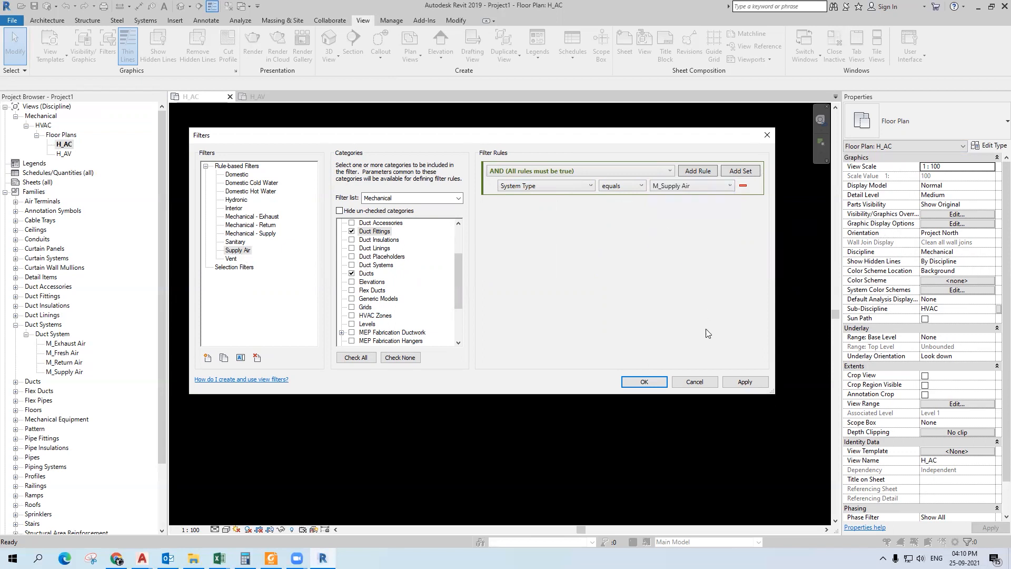
click(745, 382)
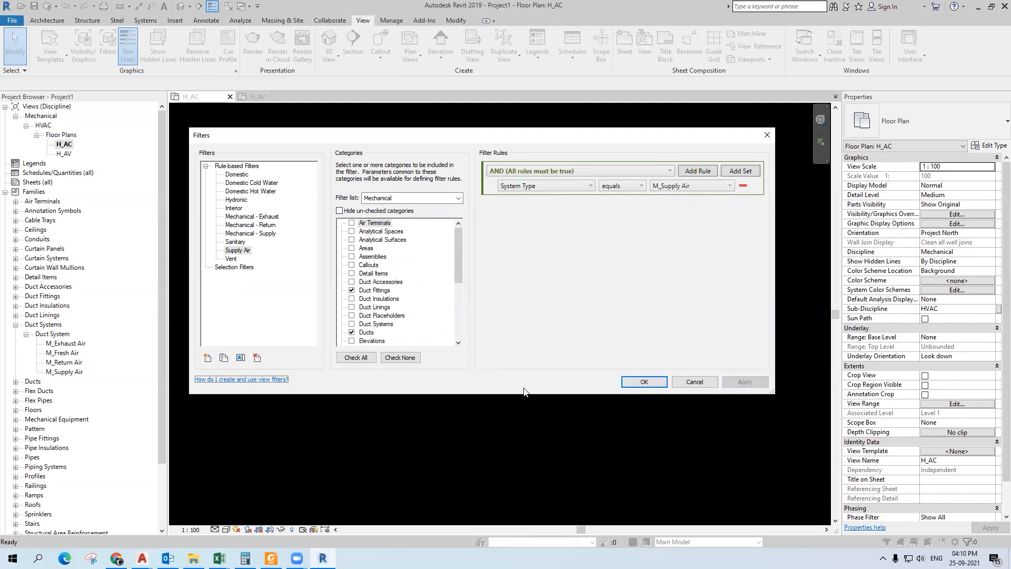
click(238, 250)
click(208, 357)
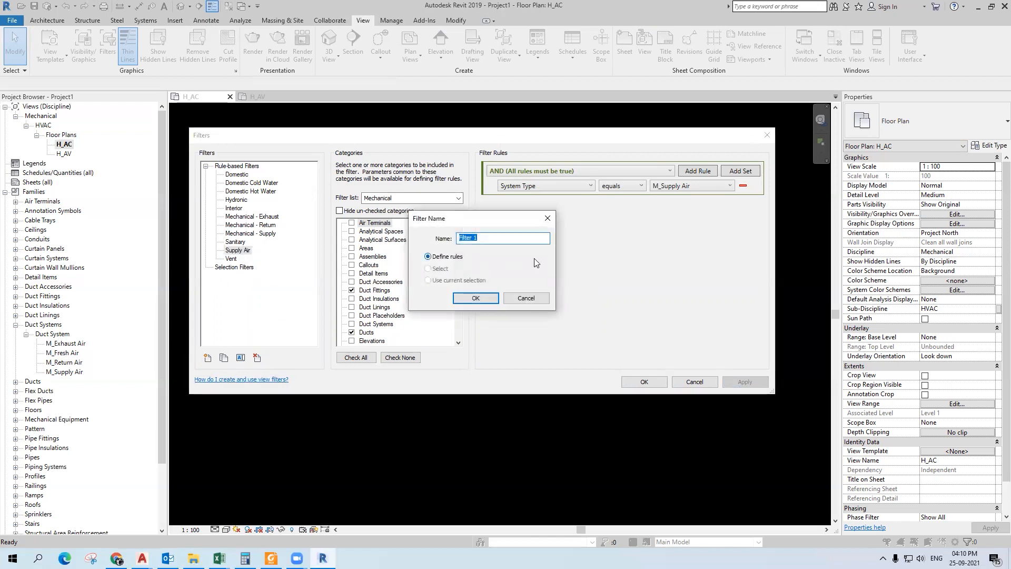
text(Re)
- Compare the categories and rules of the existing mechanical return, exhaust and supply filters with the Supply Air filter
click(260, 226)
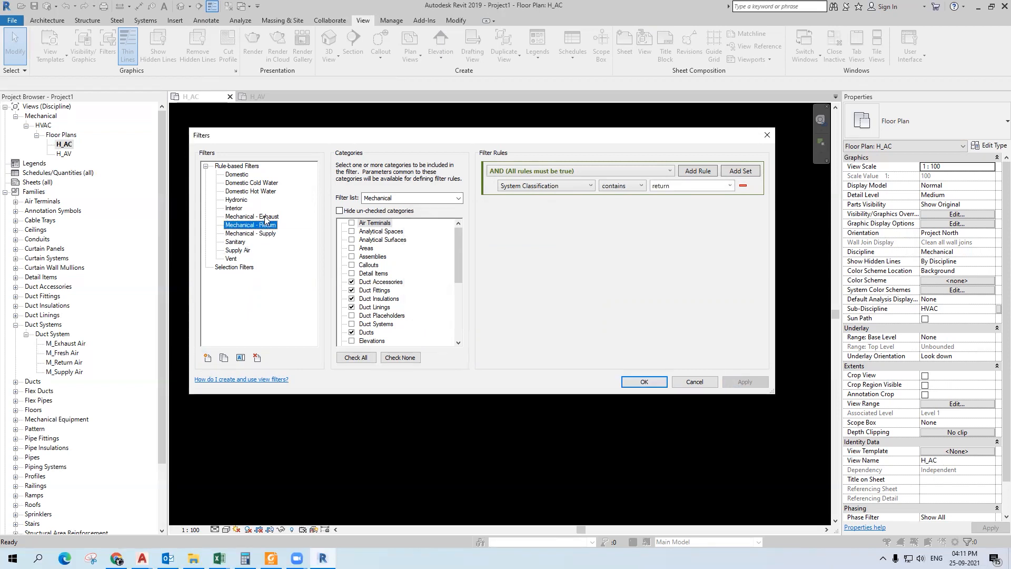
click(265, 218)
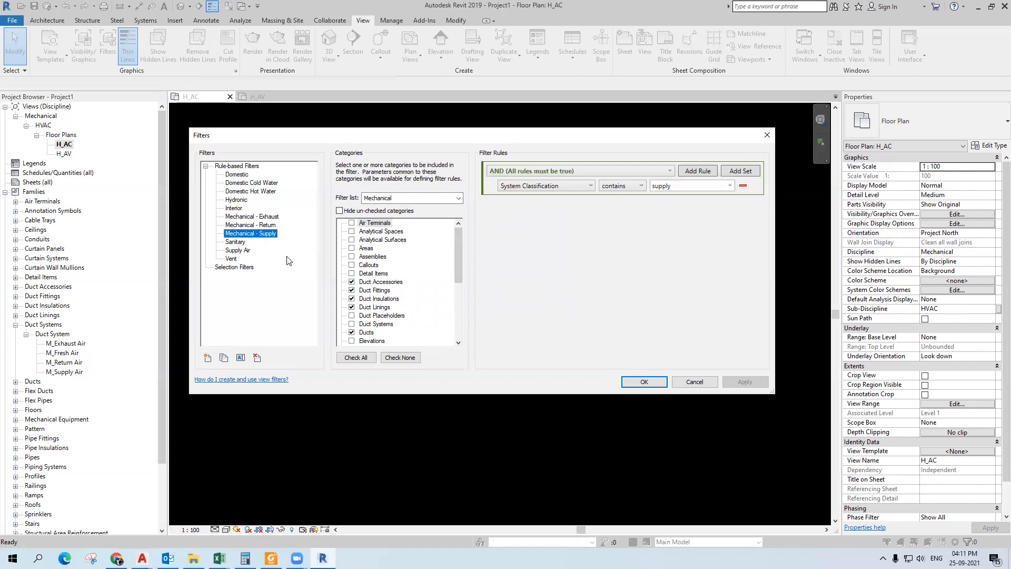
click(239, 254)
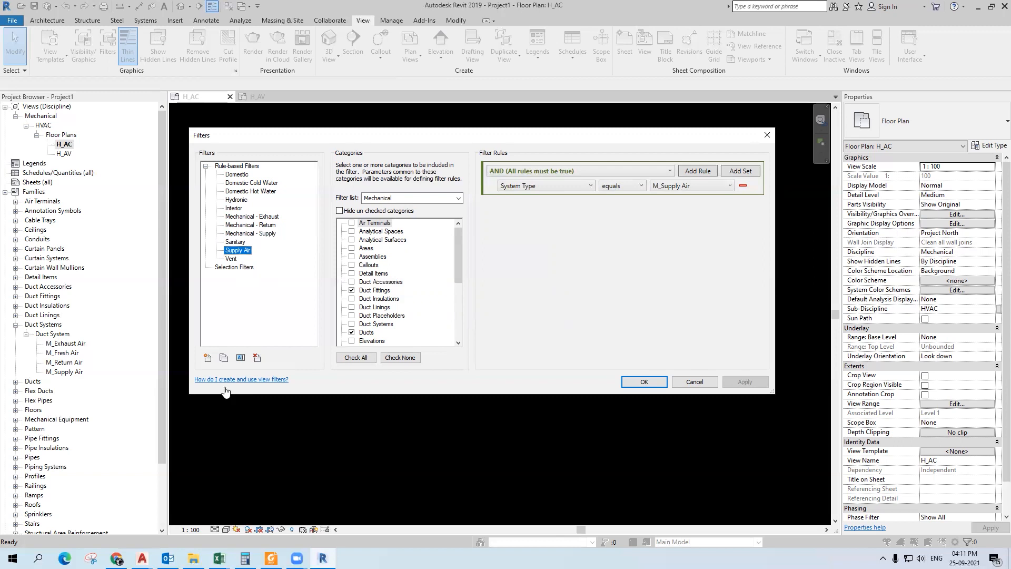
- Create a new rule-based filter named Return that includes the Duct Fittings and Ducts categories
click(207, 358)
text(Retur)
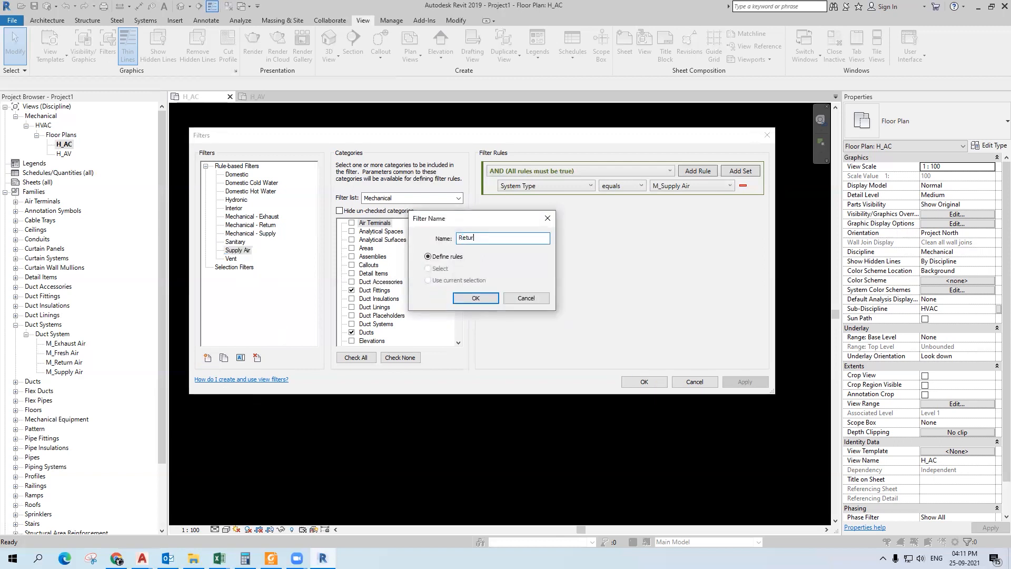
text(n)
key(Return)
click(375, 290)
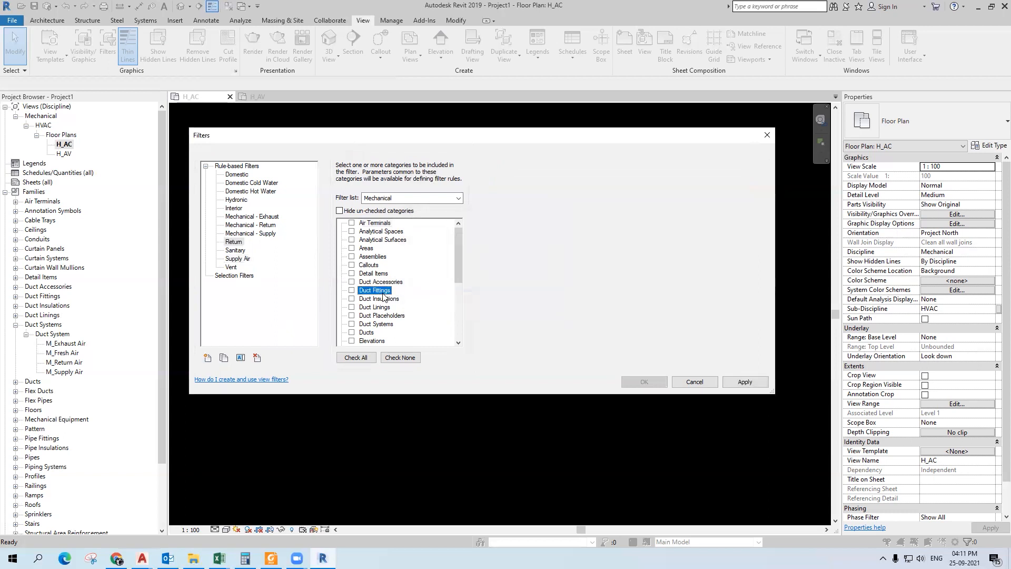
click(366, 332)
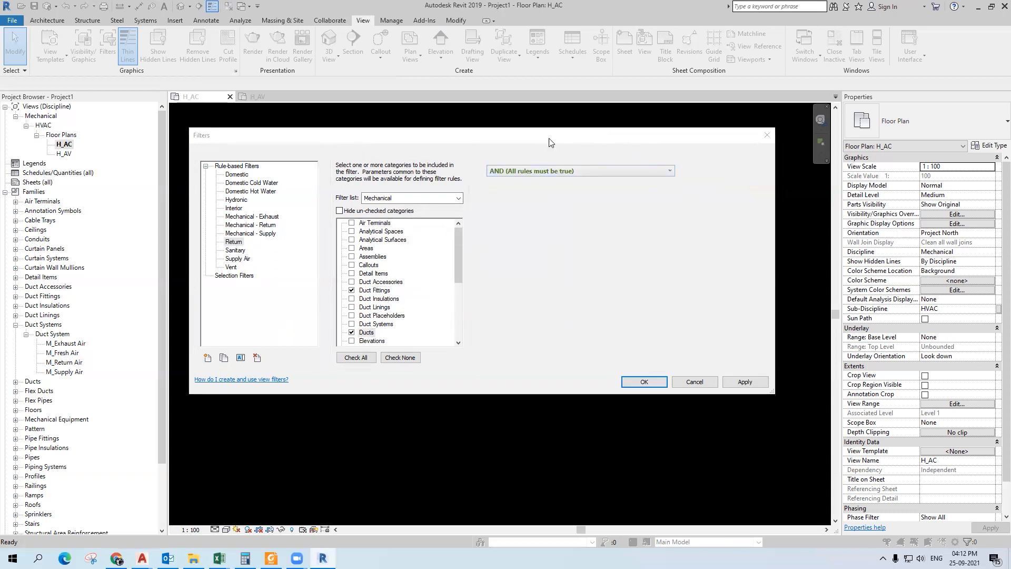
- Set the Return filter's rule to System Type equals M_Return Air and apply it
click(530, 185)
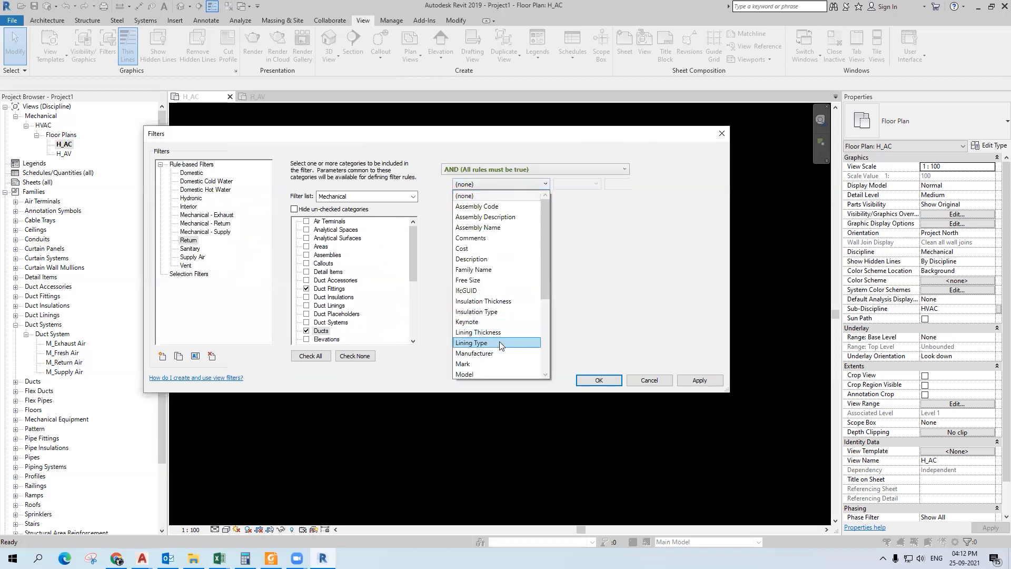
scroll(495, 350, down, 3)
click(495, 349)
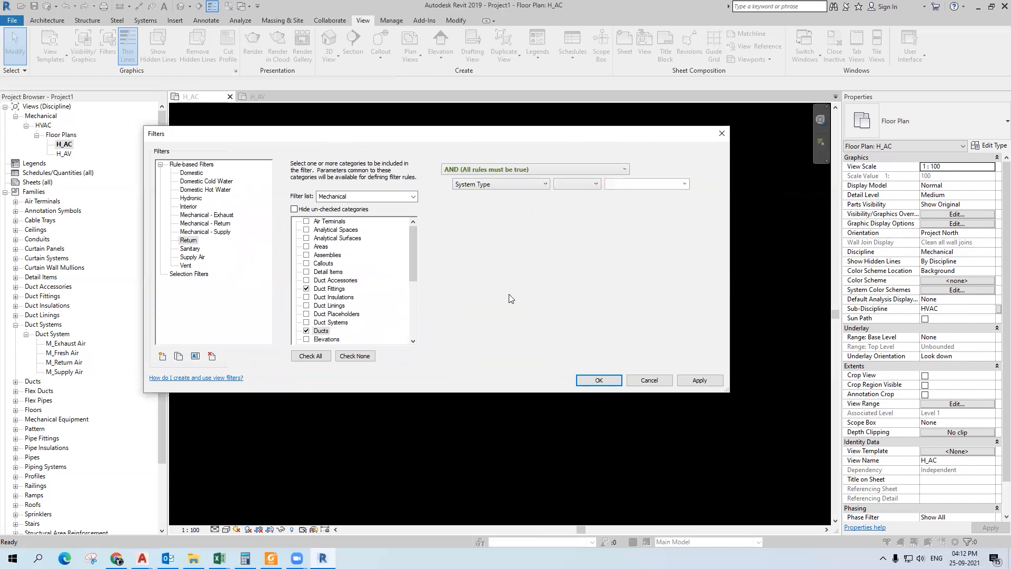
click(579, 188)
click(582, 197)
click(682, 184)
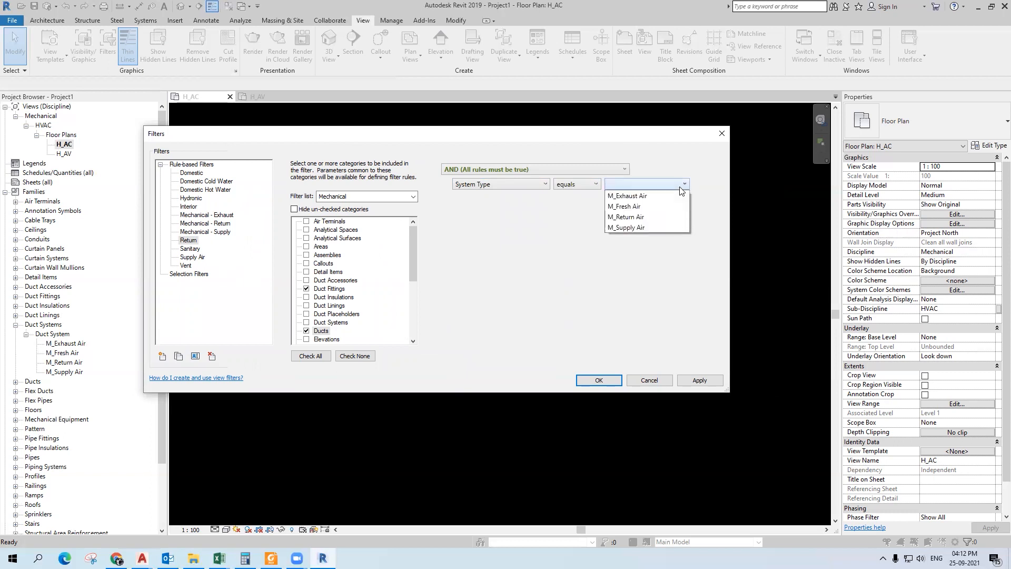
click(646, 216)
click(699, 379)
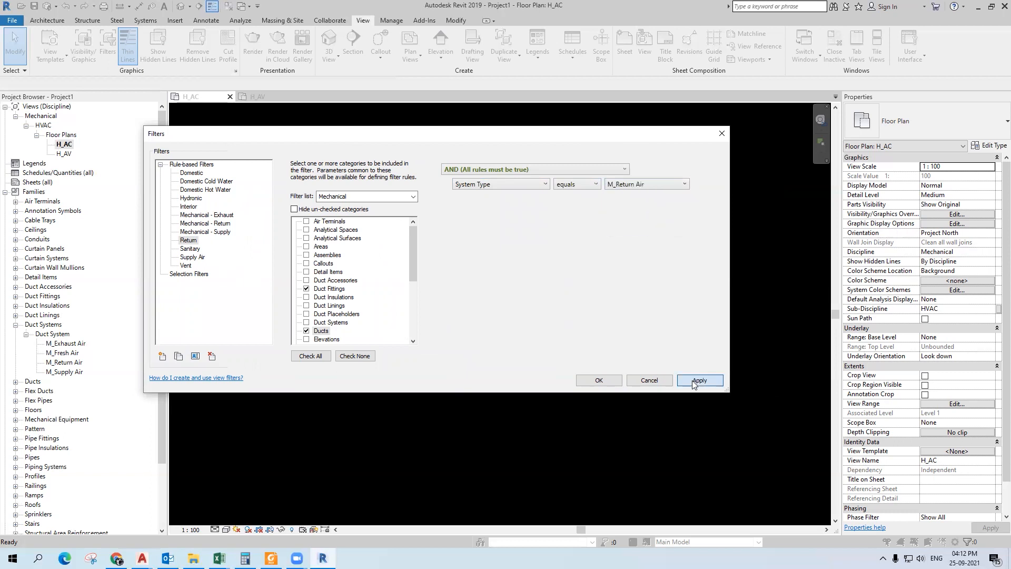
- Rename the Return filter as Return Air
click(190, 241)
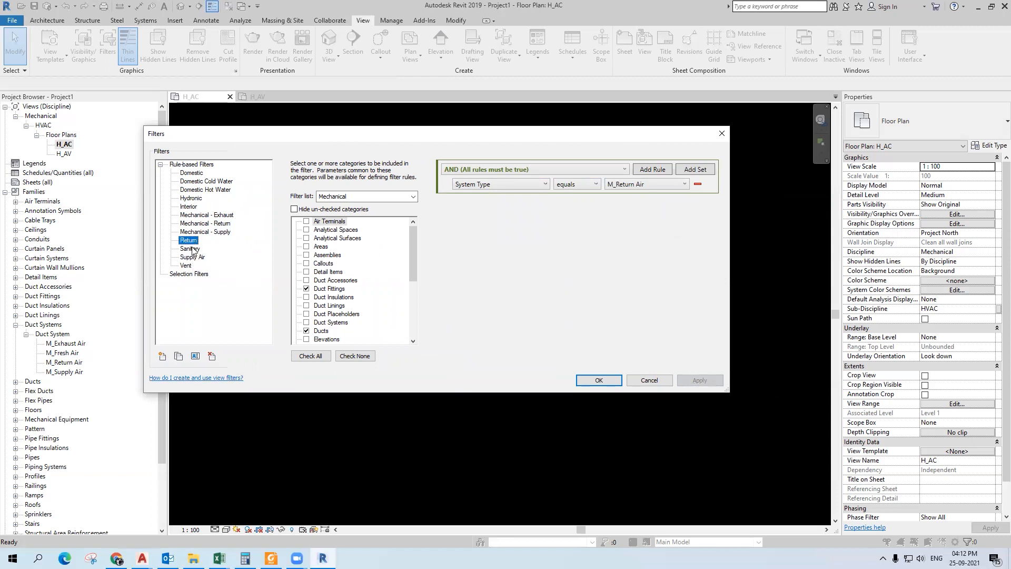
click(195, 355)
click(437, 266)
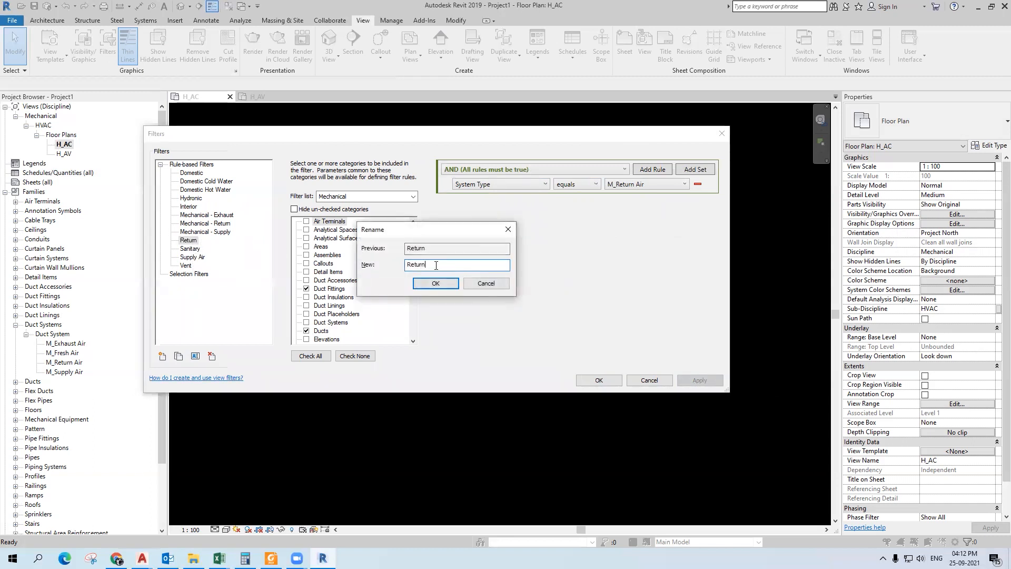
text(Air)
key(Return)
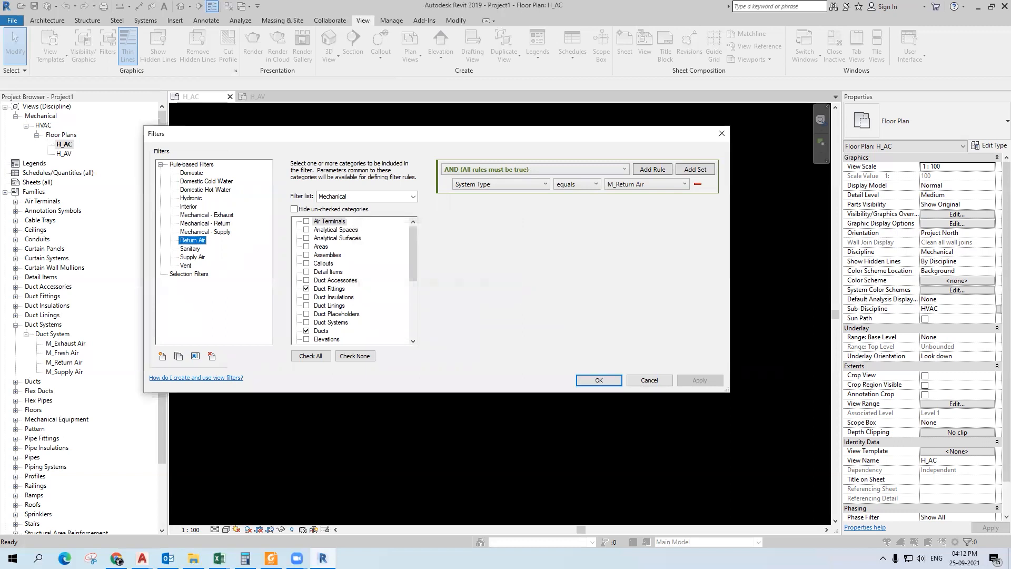
- Duplicate the Return Air filter and rename the copy as Exhaust Air
right_click(197, 242)
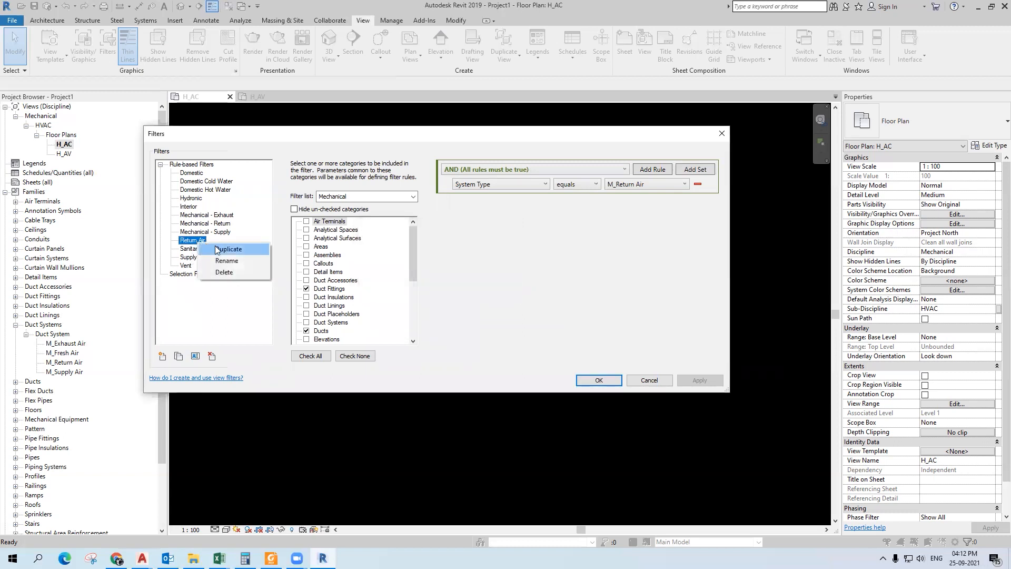
click(209, 249)
right_click(194, 247)
click(198, 261)
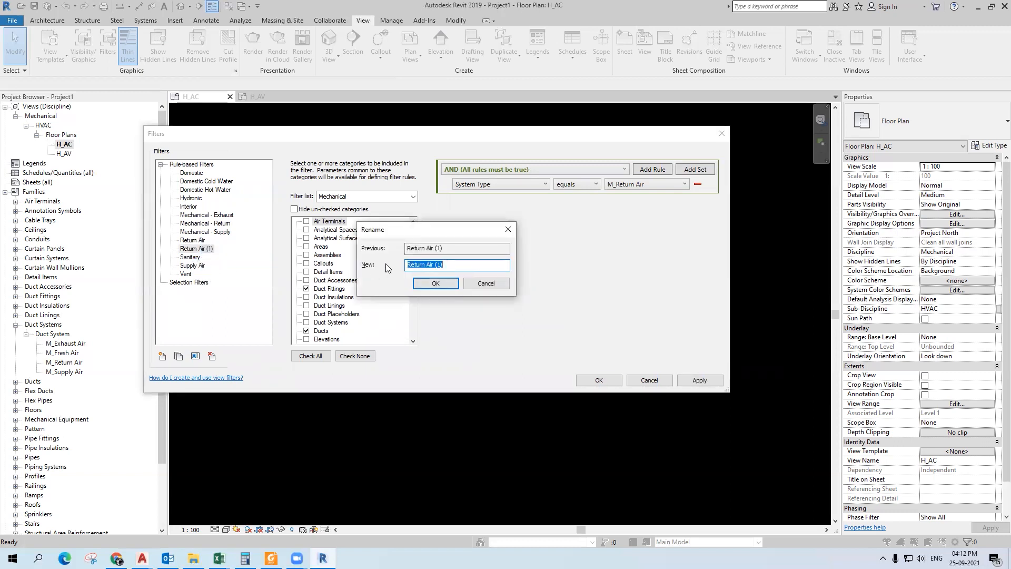
double_click(416, 265)
text(Exhaust)
double_click(441, 265)
key(BackSpace)
click(435, 282)
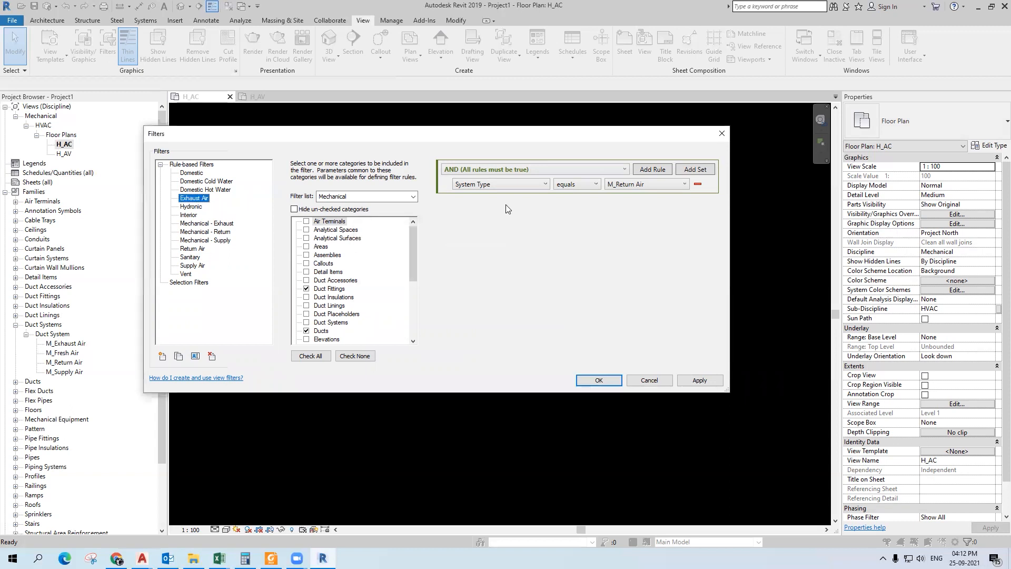
- Set the Exhaust Air filter's rule to System Type equals M_Exhaust Air and apply it
click(661, 185)
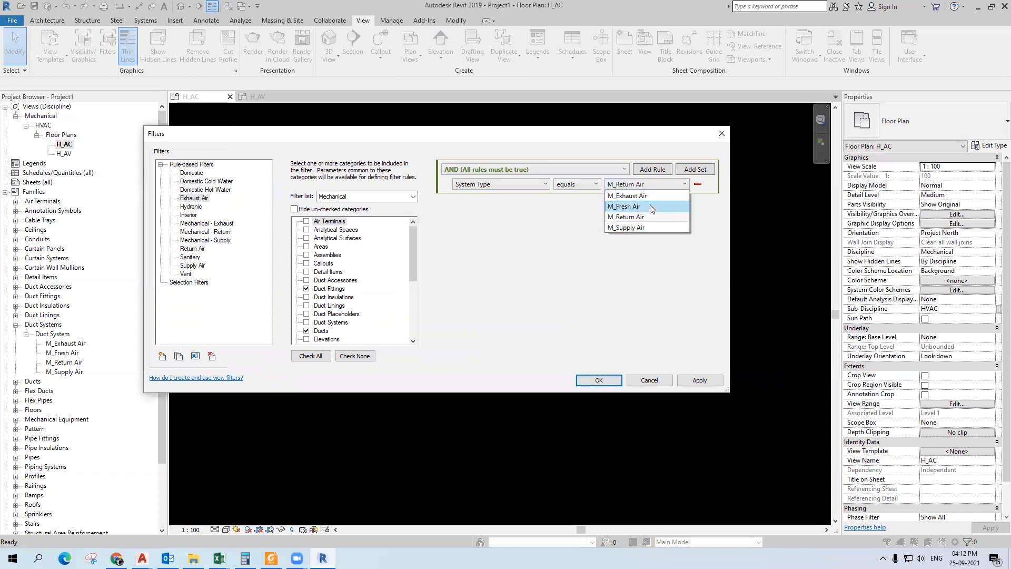
click(653, 198)
click(699, 380)
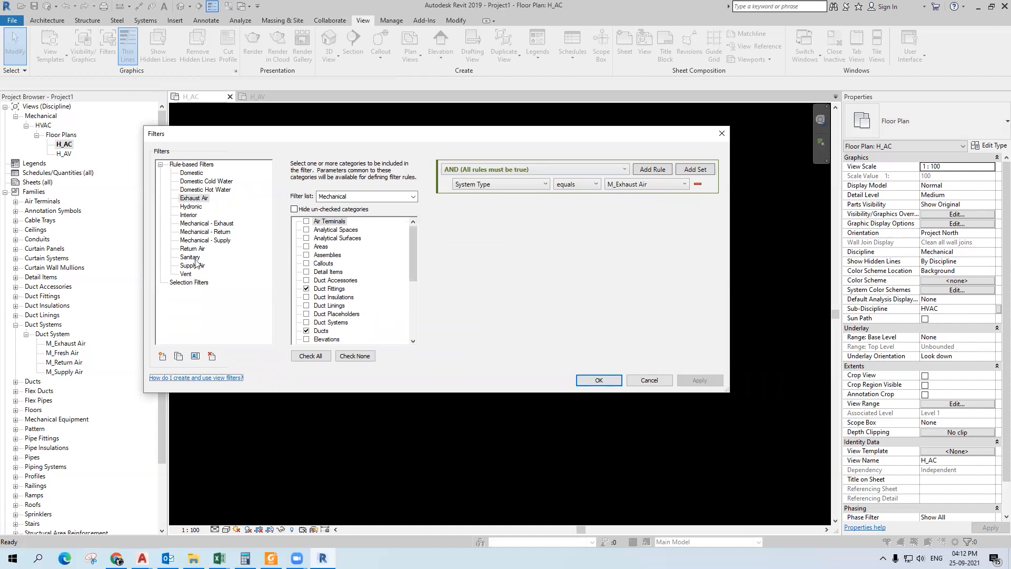
- Duplicate the Exhaust Air filter and rename the copy as Fresh Air
right_click(203, 202)
click(228, 205)
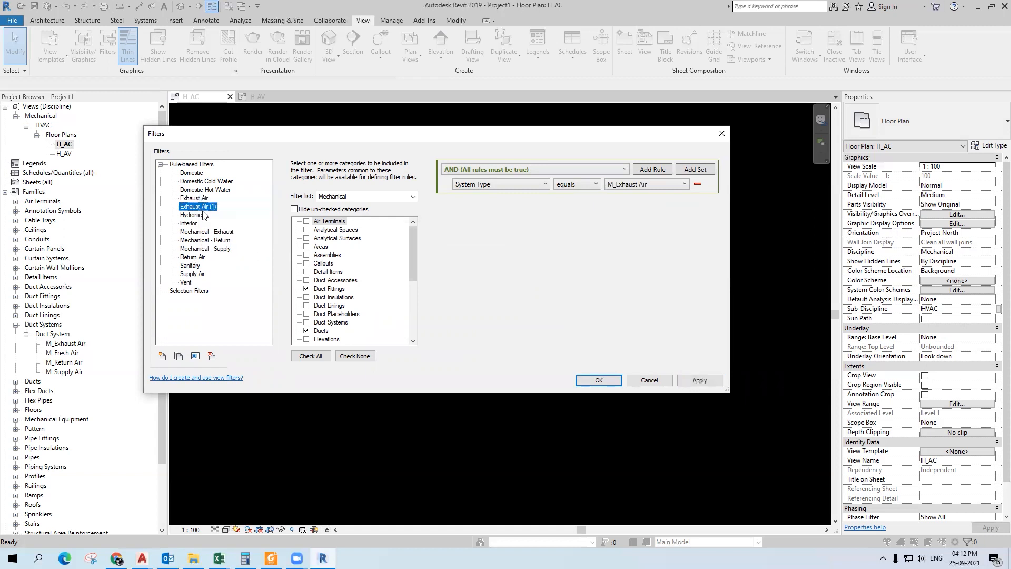
click(205, 213)
double_click(428, 267)
text(Fresh Air (1)
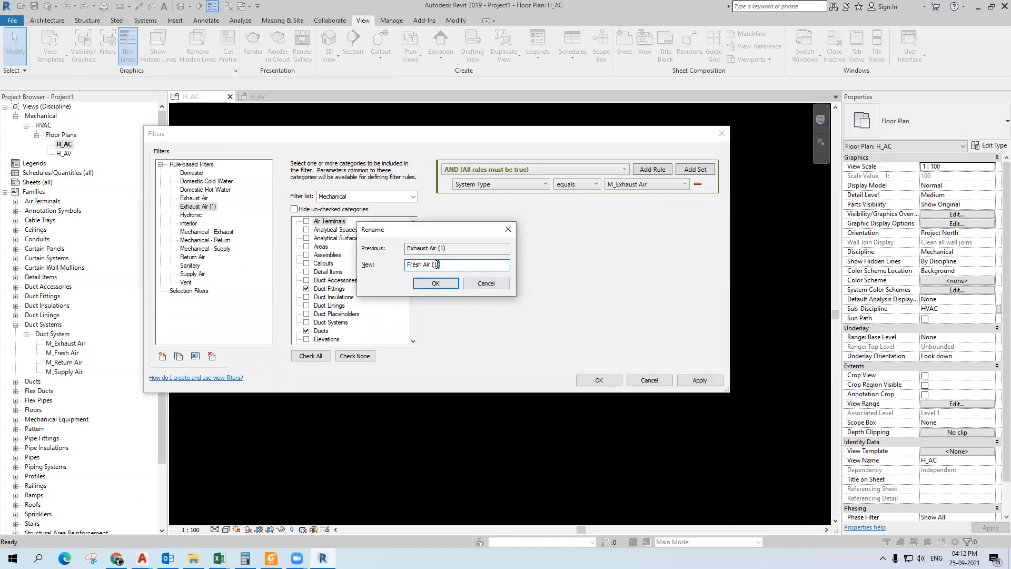
key(BackSpace)
click(442, 288)
- Set the Fresh Air filter's rule to System Type equals M_Fresh Air and accept the filter definitions
click(684, 184)
click(668, 206)
click(598, 380)
scroll(644, 380, down, 2)
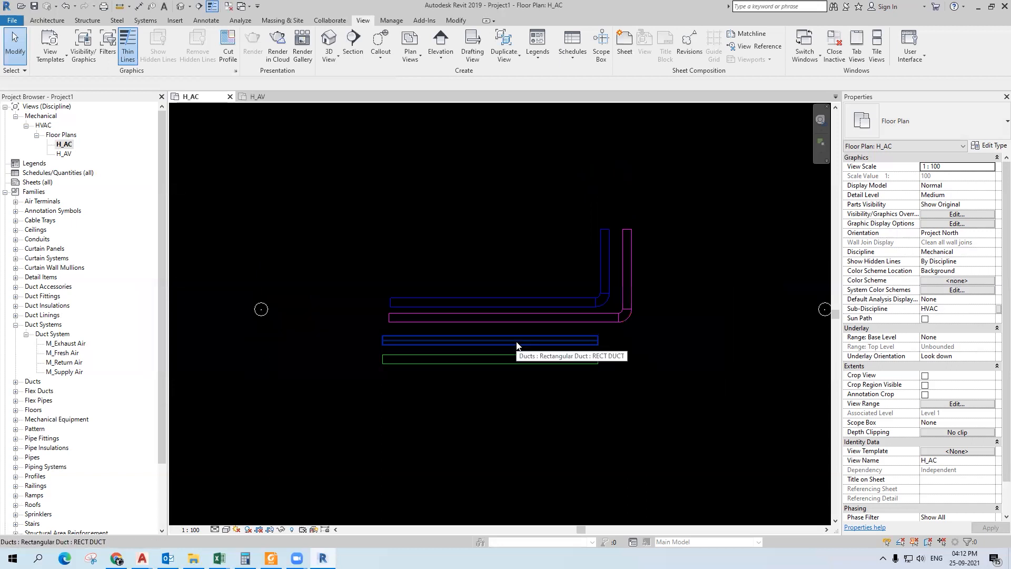
scroll(434, 285, down, 2)
scroll(511, 359, up, 3)
scroll(372, 322, down, 2)
middle_drag(343, 202, 399, 202)
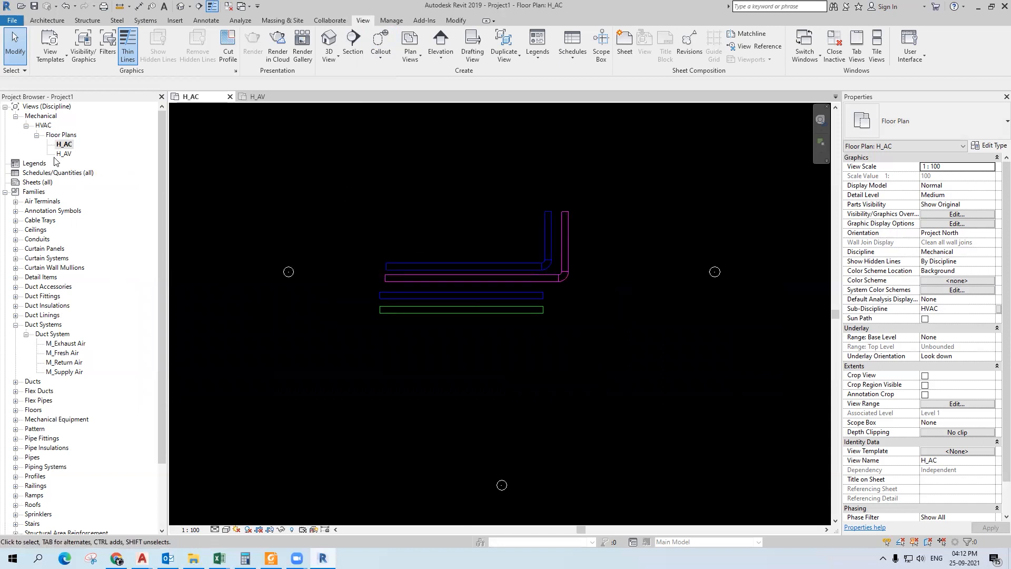
- Try to remove the Domestic, Sanitary and Vent filters from the H_AC floor plan's graphic overrides
click(66, 146)
key(v)
key(g)
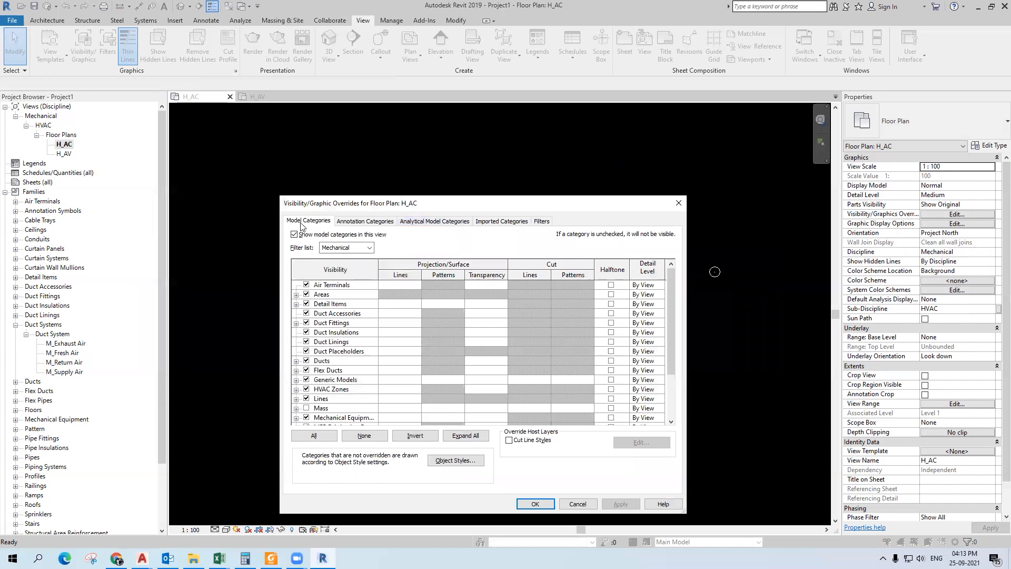
click(543, 222)
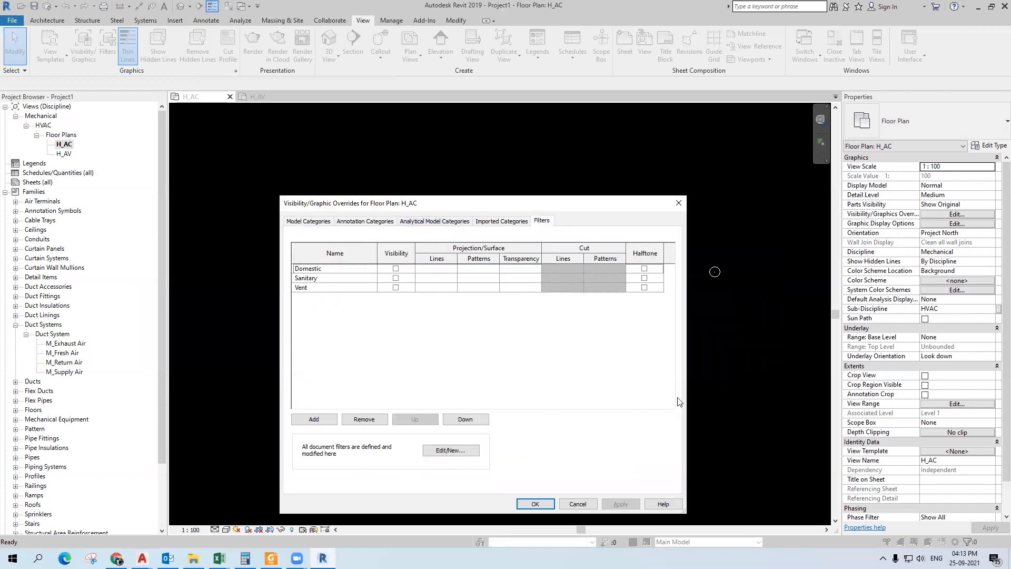
click(322, 287)
click(335, 269)
click(335, 288)
click(365, 420)
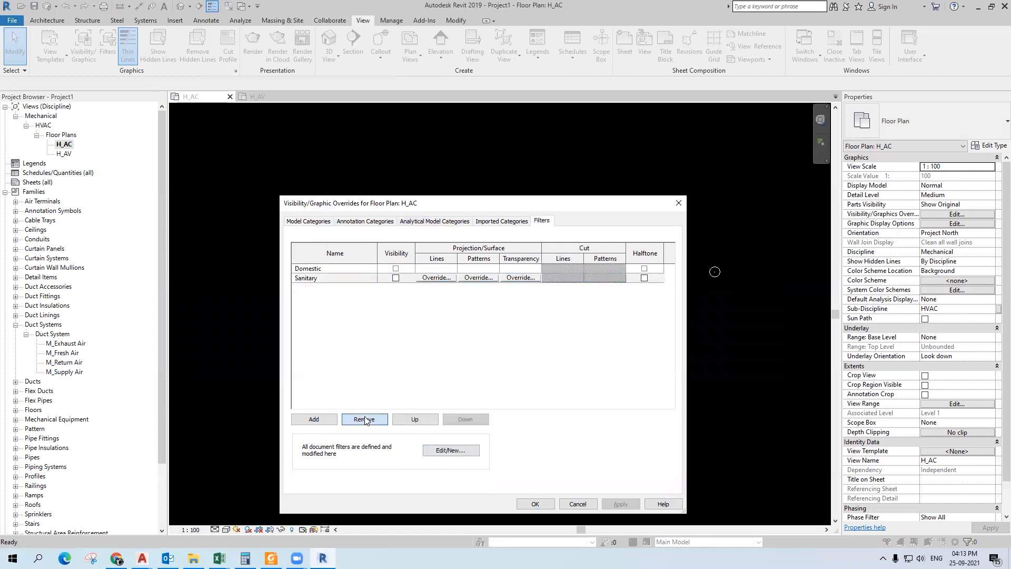
double_click(365, 419)
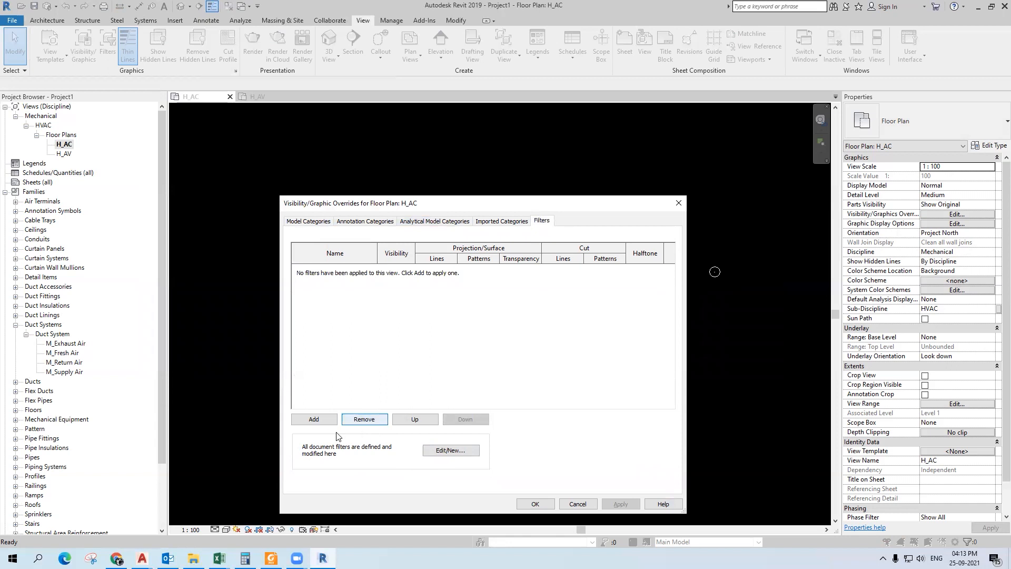
- Try to add the Supply Air, Return Air, Exhaust Air and Fresh Air filters to the H_AC view
click(314, 420)
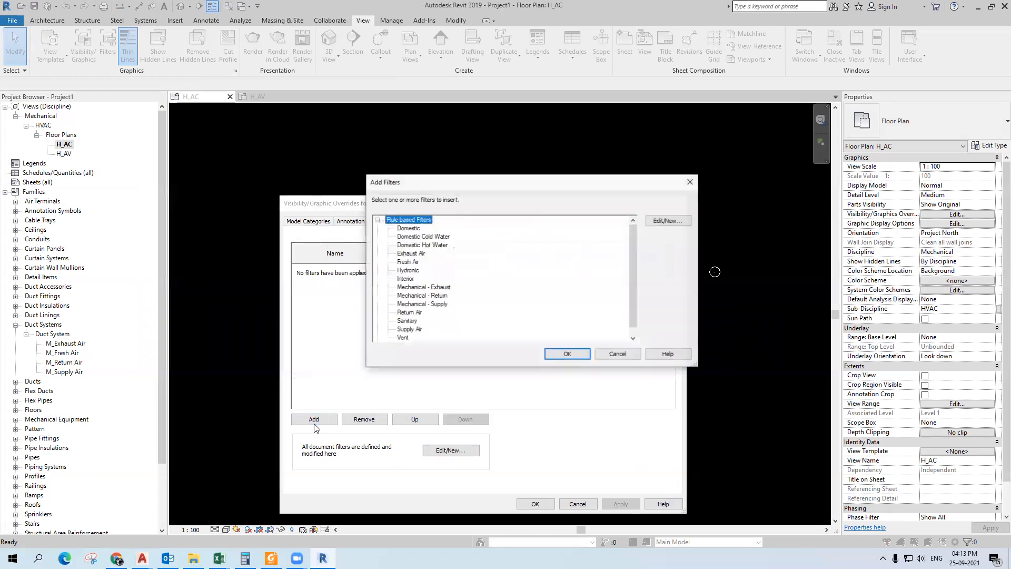
drag(514, 187, 484, 158)
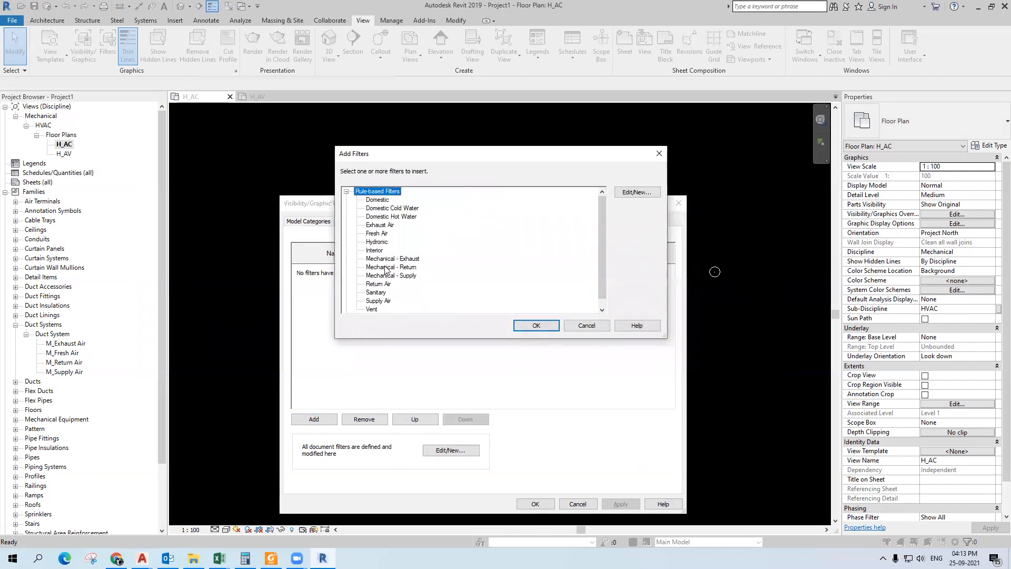
click(377, 233)
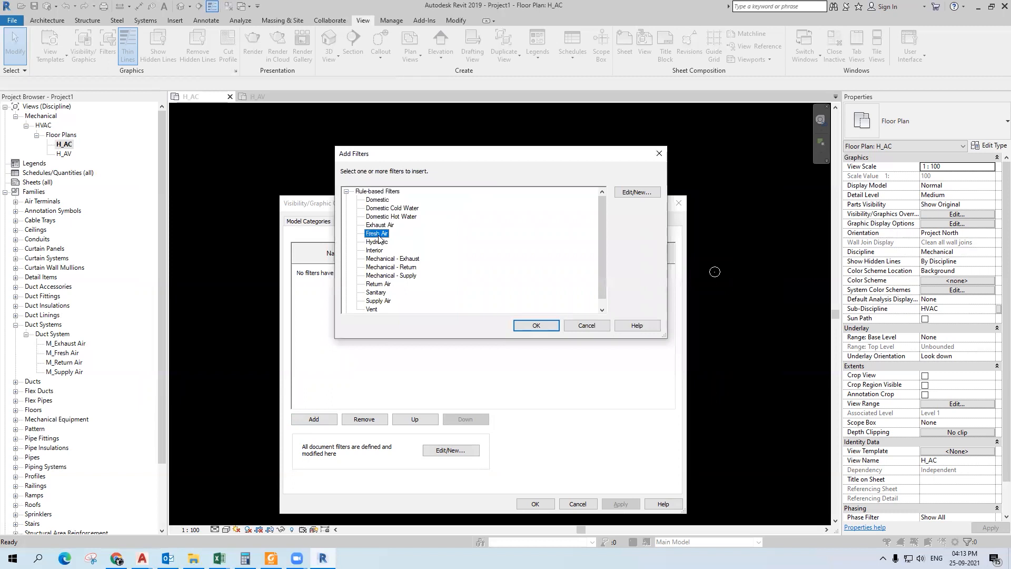
click(377, 300)
ctrl+click(384, 275)
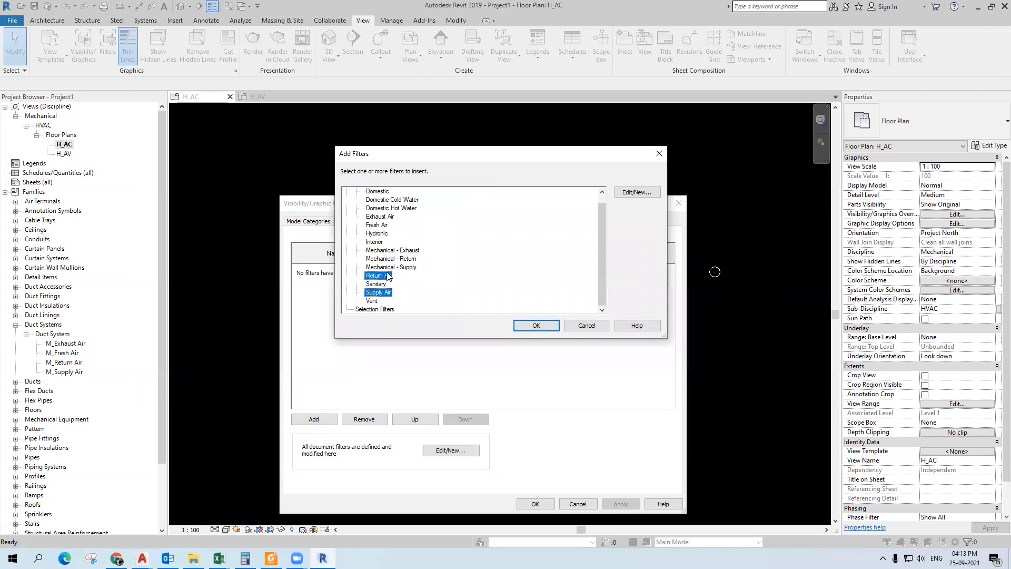
ctrl+click(386, 225)
ctrl+click(380, 216)
click(524, 325)
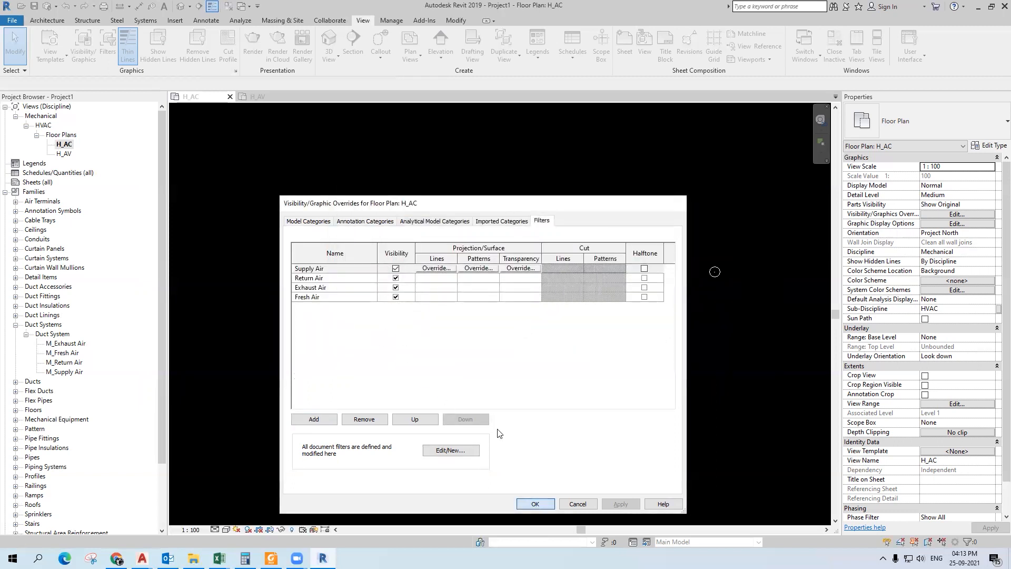
key(Return)
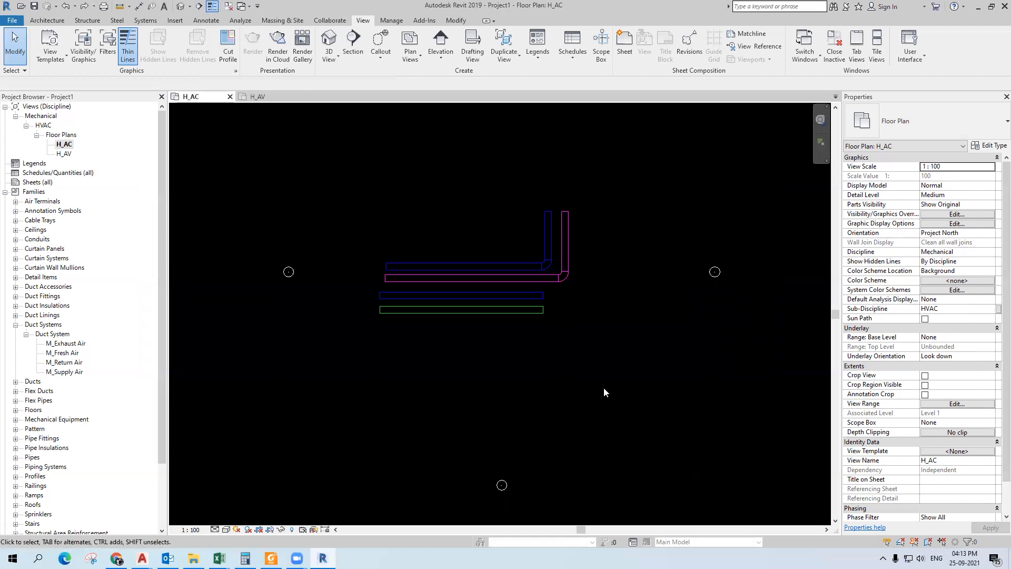
- Remove the Domestic, Sanitary and Vent filters from the H_AC floor plan's visibility/graphic overrides
key(v)
key(g)
click(540, 221)
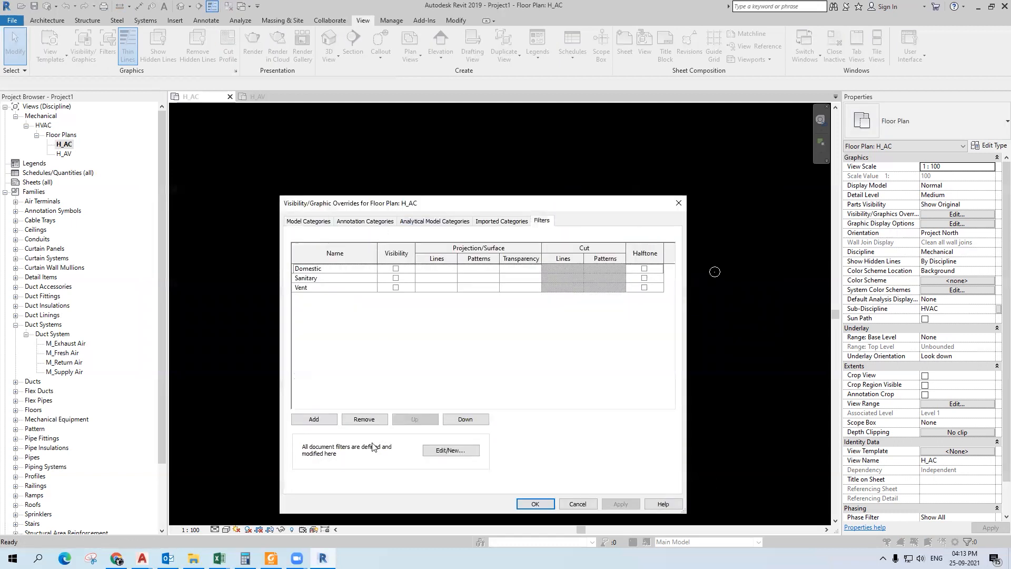
click(364, 420)
click(372, 424)
click(372, 423)
- Add the Supply Air, Return Air, Exhaust Air and Fresh Air filters to the H_AC view
click(326, 423)
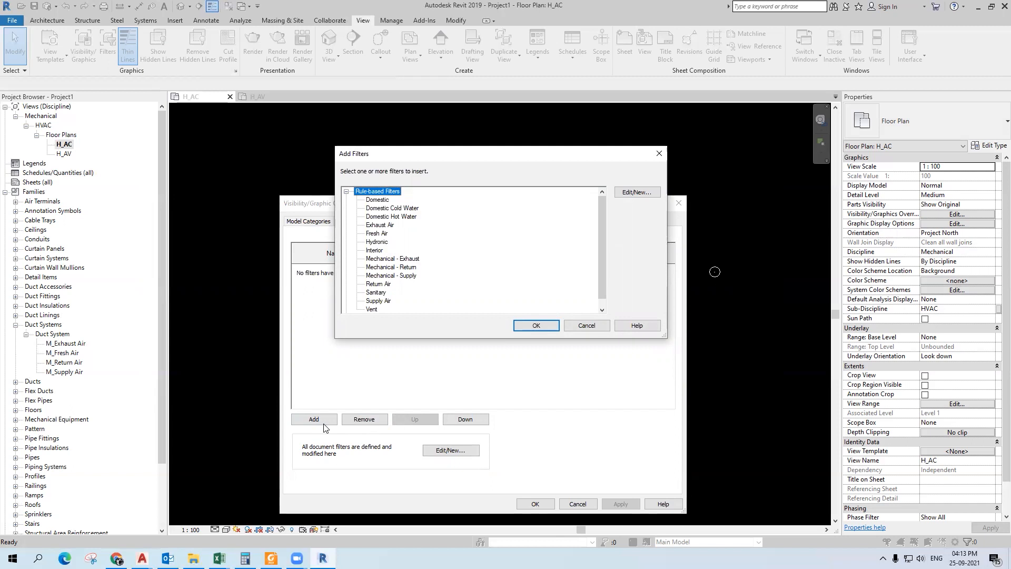
click(386, 300)
ctrl+click(382, 285)
ctrl+click(377, 233)
ctrl+click(380, 225)
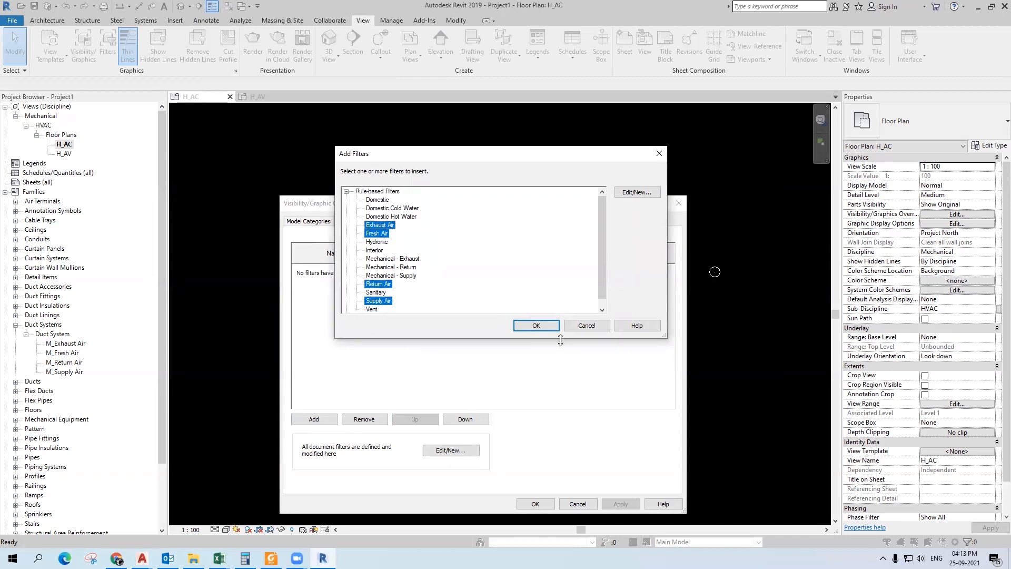
click(536, 326)
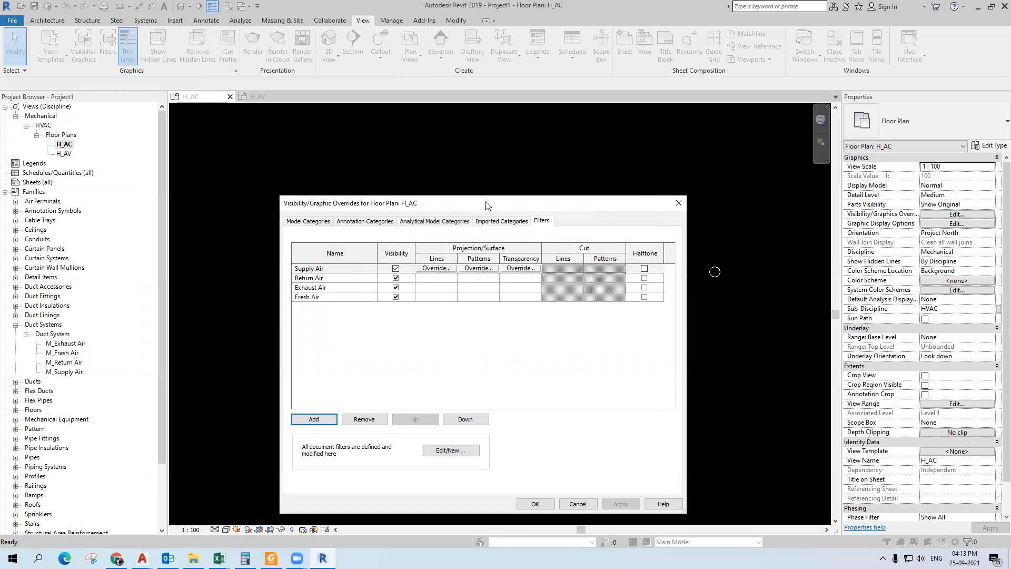
- Turn off visibility for the Exhaust Air and Fresh Air filters in the H_AC view and apply the overrides
drag(487, 205, 802, 200)
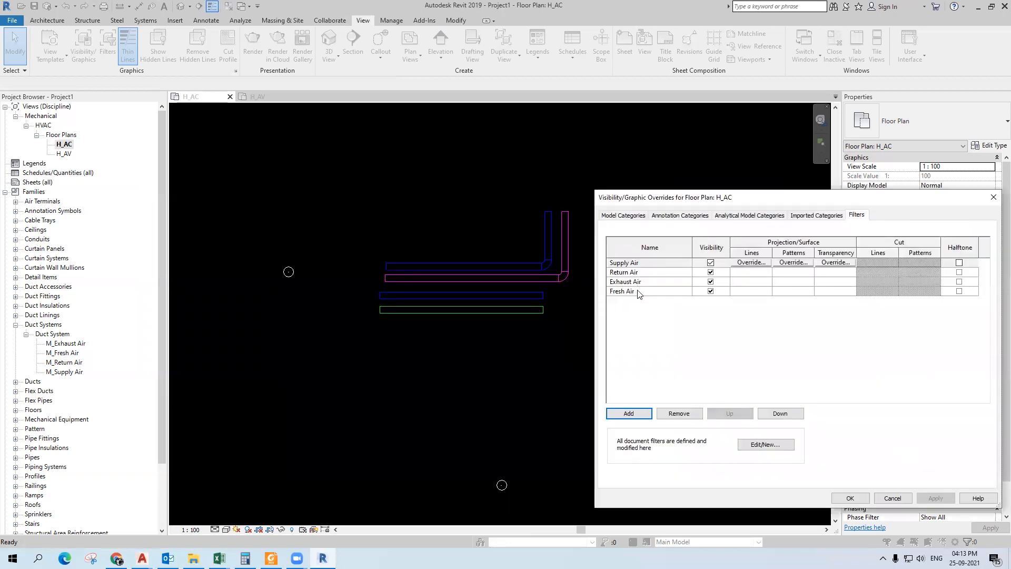
click(711, 291)
click(710, 281)
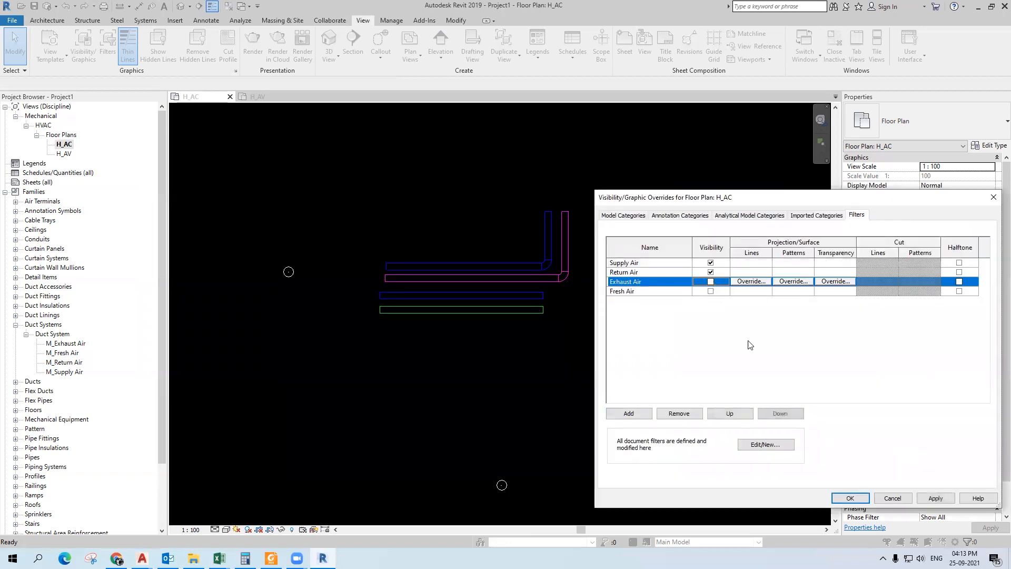
click(935, 498)
key(Return)
scroll(605, 280, up, 2)
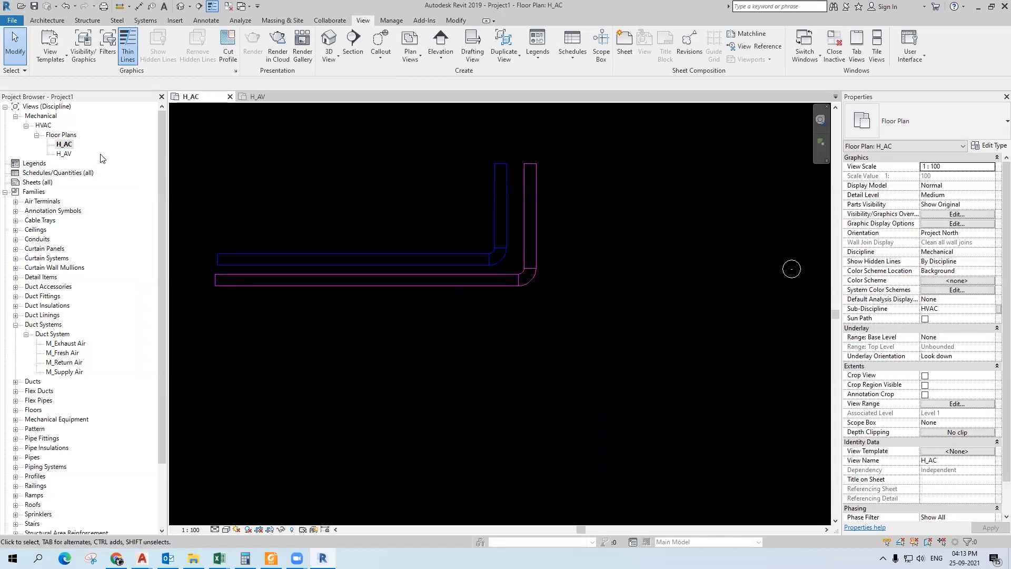
- Open the existing H_AV floor plan and delete it from the project
double_click(64, 154)
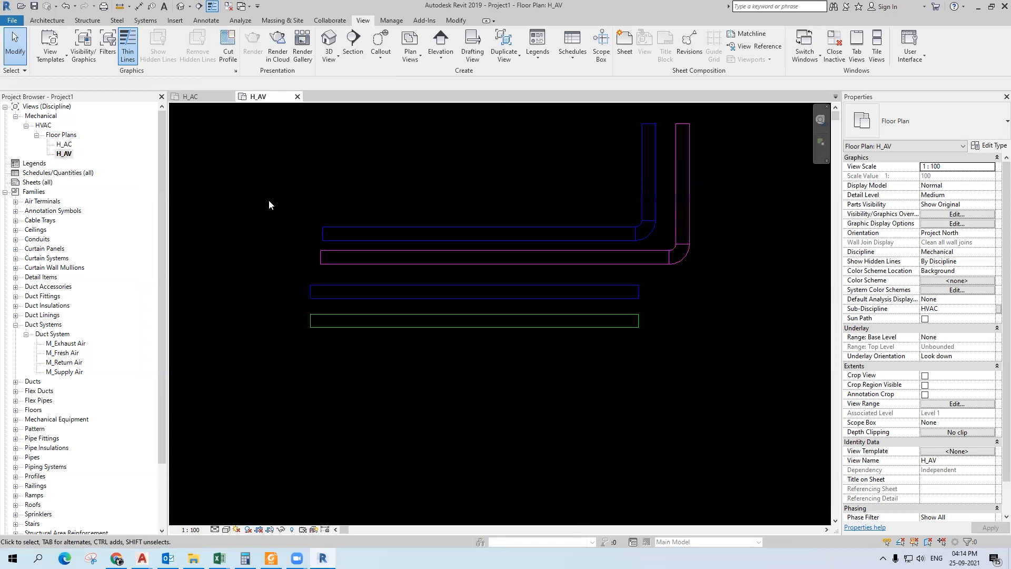
click(64, 153)
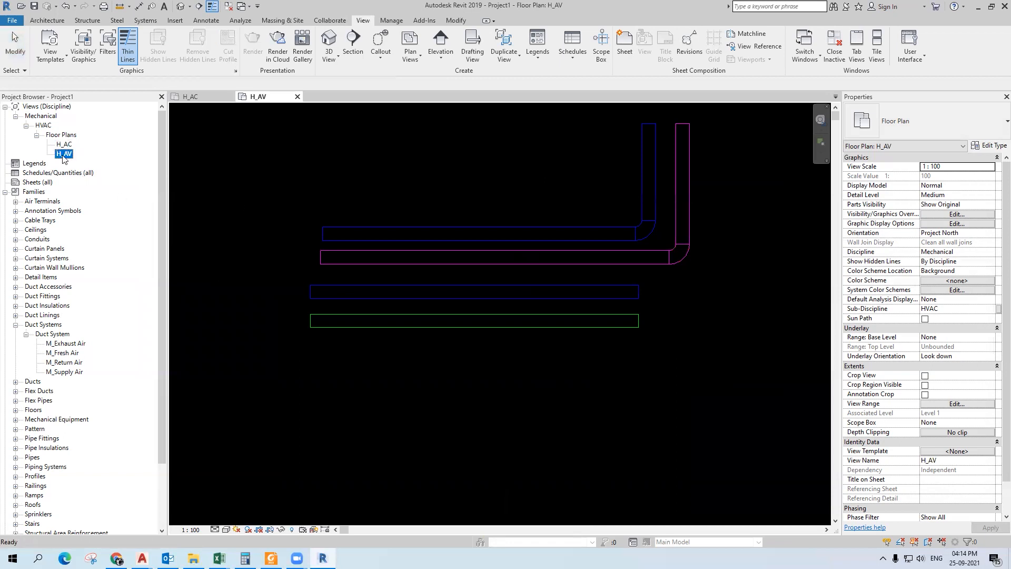
key(Delete)
- Check the filter visibility settings of the H_AC floor plan
right_click(69, 143)
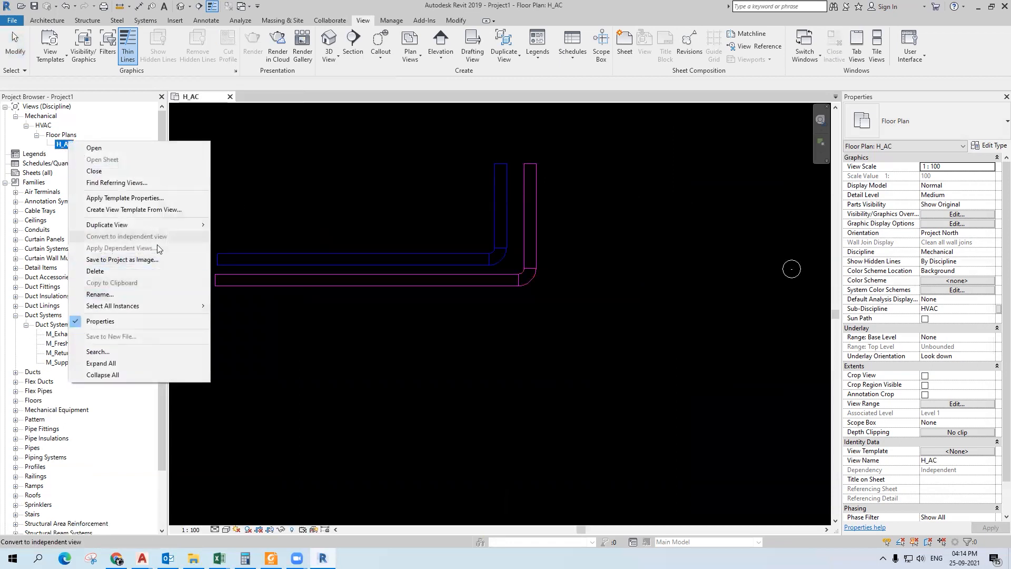
click(334, 197)
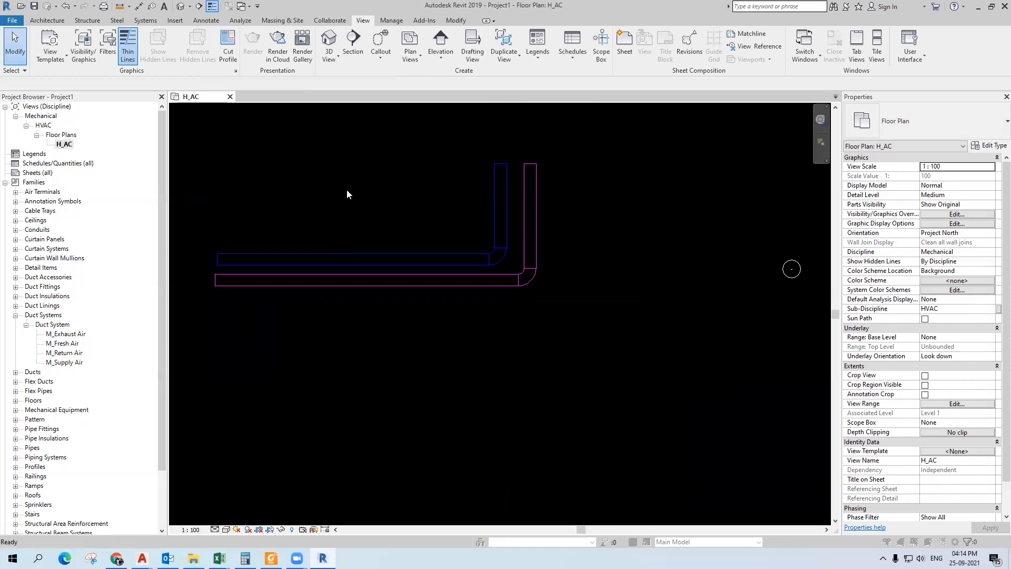
key(v)
key(g)
click(855, 216)
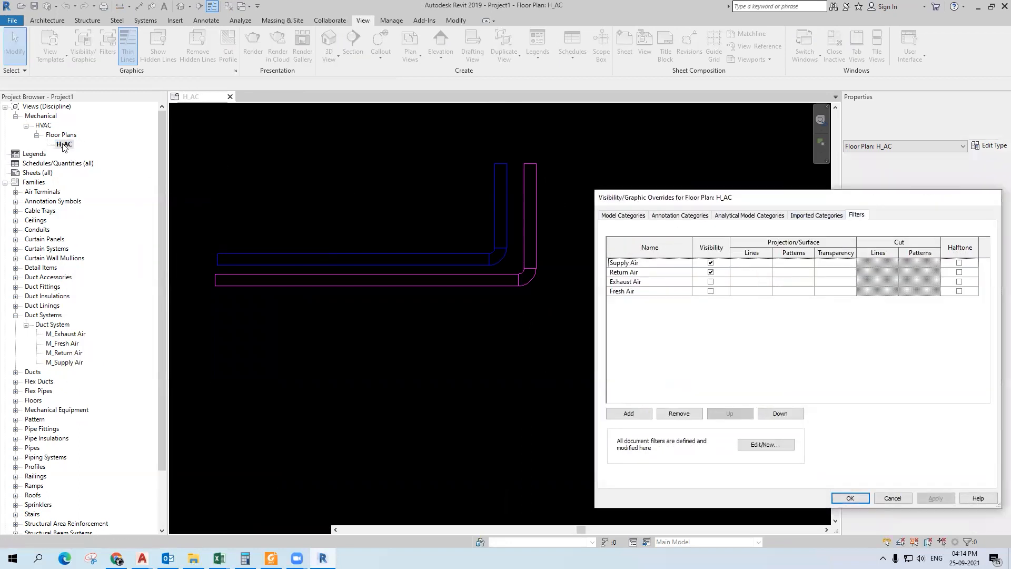
key(Escape)
- Duplicate the H_AC floor plan and rename the copy as H_AV
right_click(64, 144)
mouse_move(111, 228)
click(226, 227)
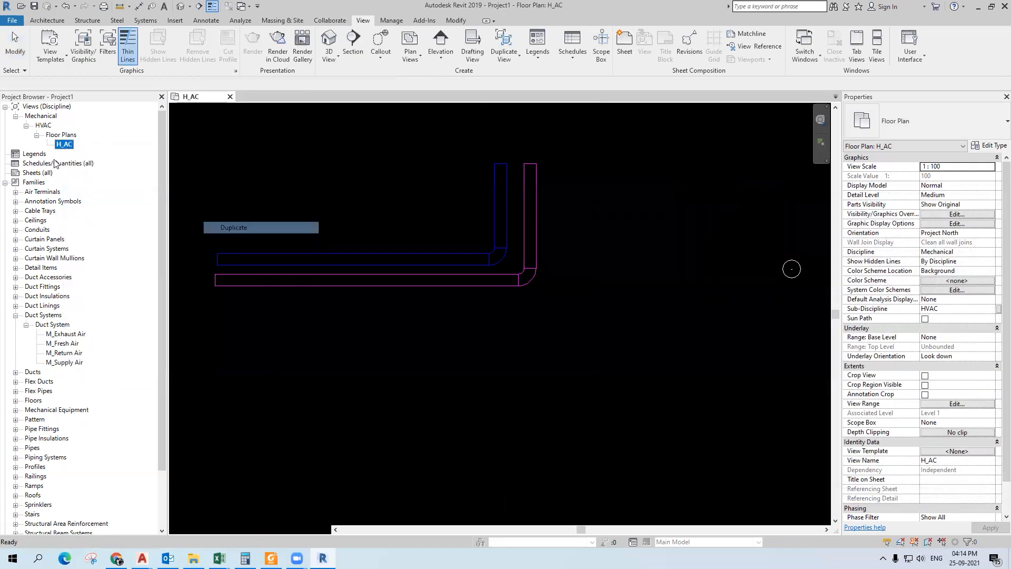
key(F2)
text(H_Av)
key(BackSpace)
text(V)
key(Return)
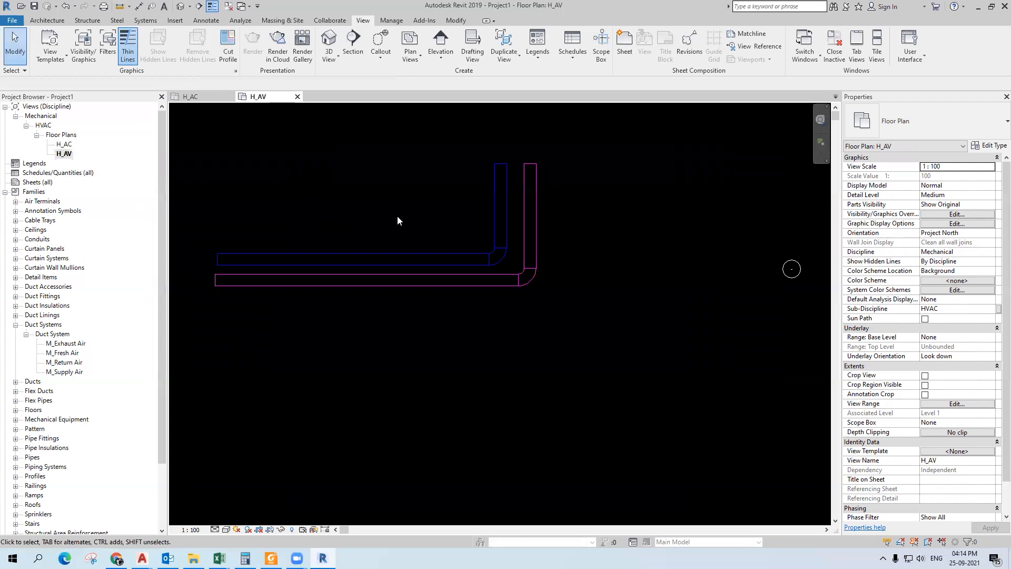
- In the H_AV view filters, turn on Exhaust Air and Fresh Air visibility, turn off Supply Air and Return Air, and apply the overrides
key(v)
key(g)
click(857, 214)
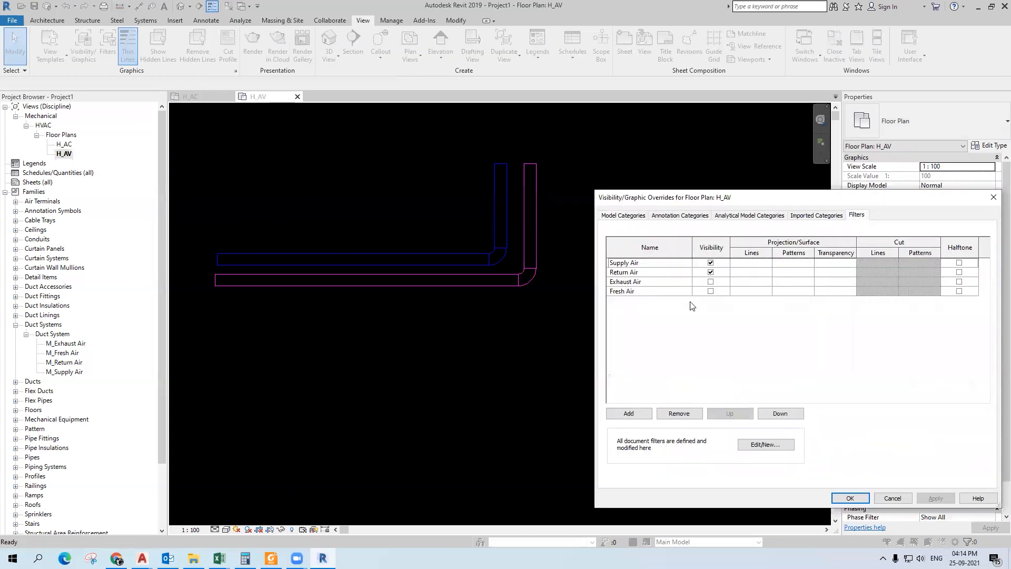
click(711, 291)
click(711, 281)
click(710, 272)
click(710, 262)
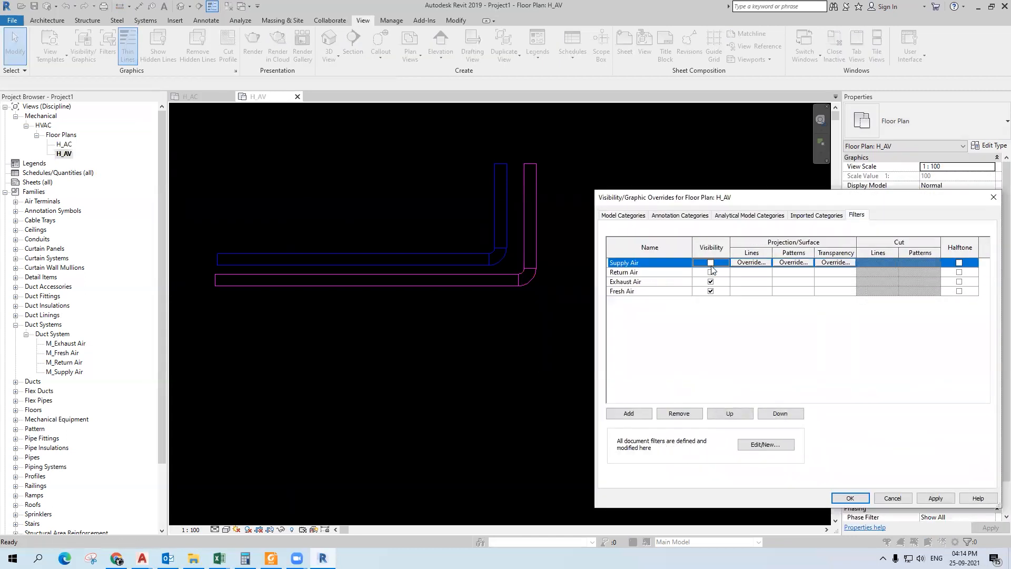
click(936, 498)
click(849, 497)
- Inspect the exhaust and fresh air ducts in the H_AV floor plan
scroll(320, 348, up, 5)
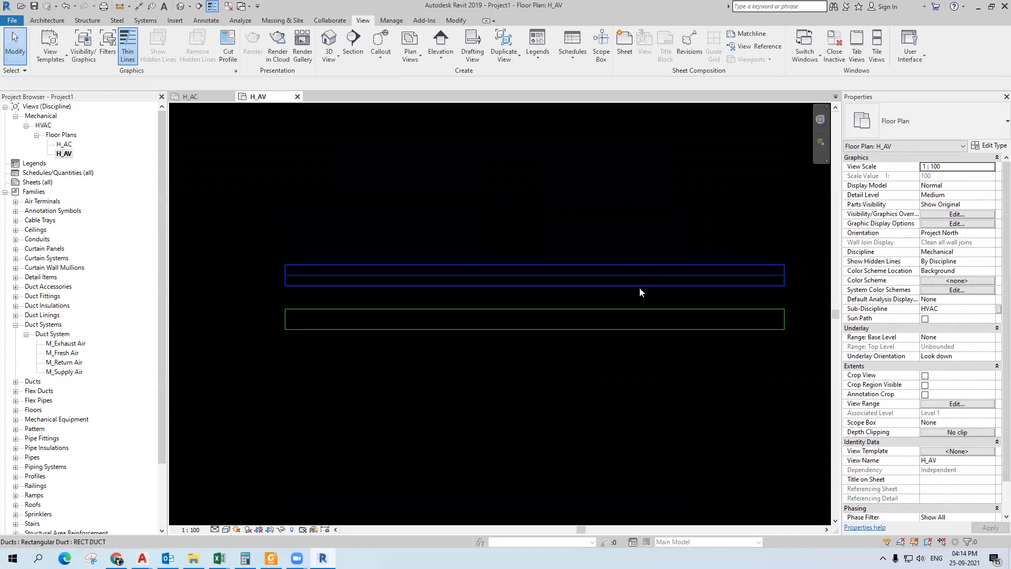
scroll(400, 262, down, 2)
scroll(408, 263, down, 3)
scroll(430, 265, up, 3)
middle_drag(430, 264, 334, 257)
middle_drag(350, 346, 416, 399)
scroll(413, 339, down, 1)
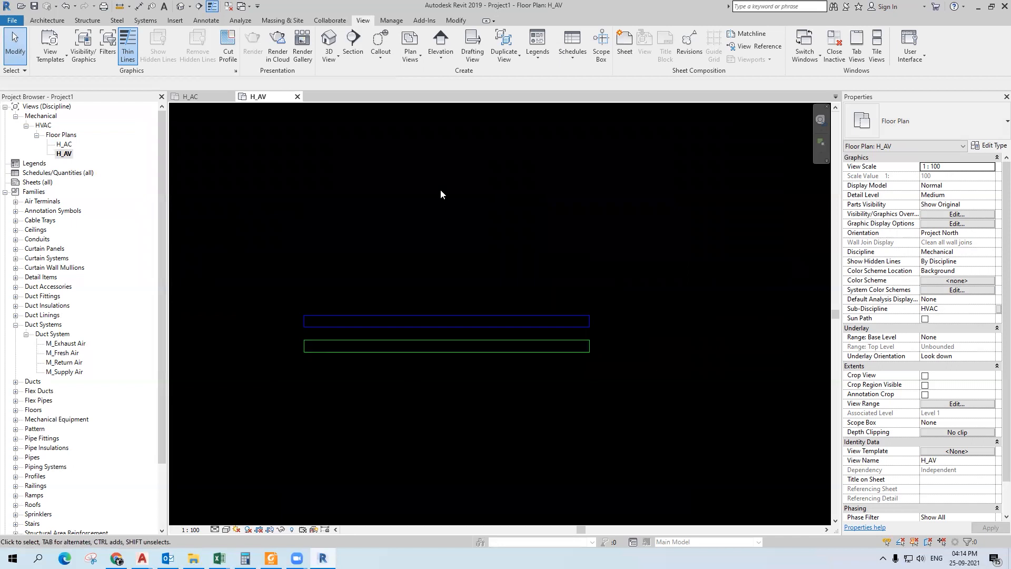
middle_click(572, 210)
middle_click(572, 209)
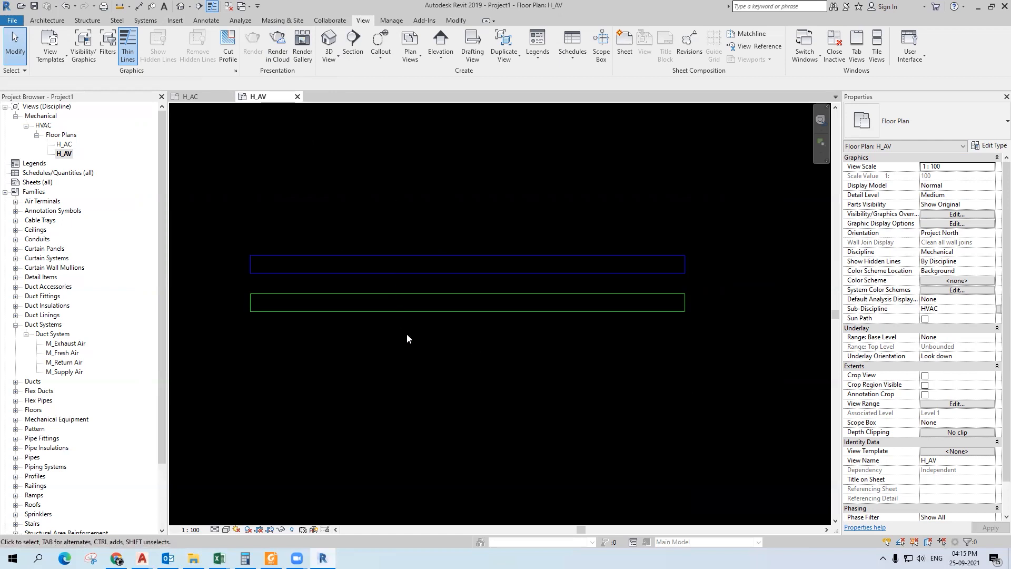
- Start adding insulation to the fresh air duct and duplicate the Duct Wrap insulation type as FGW
click(530, 255)
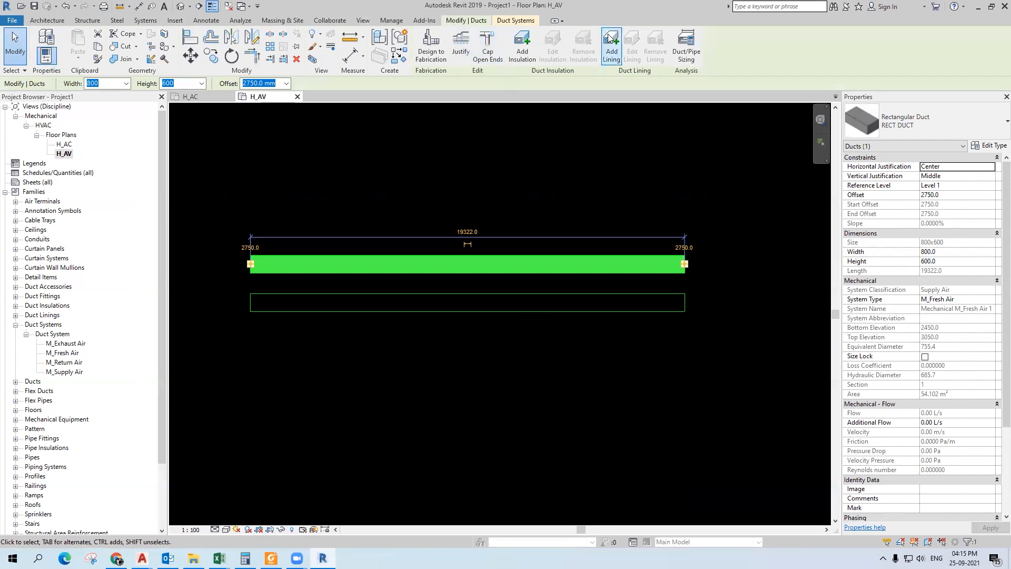
click(526, 48)
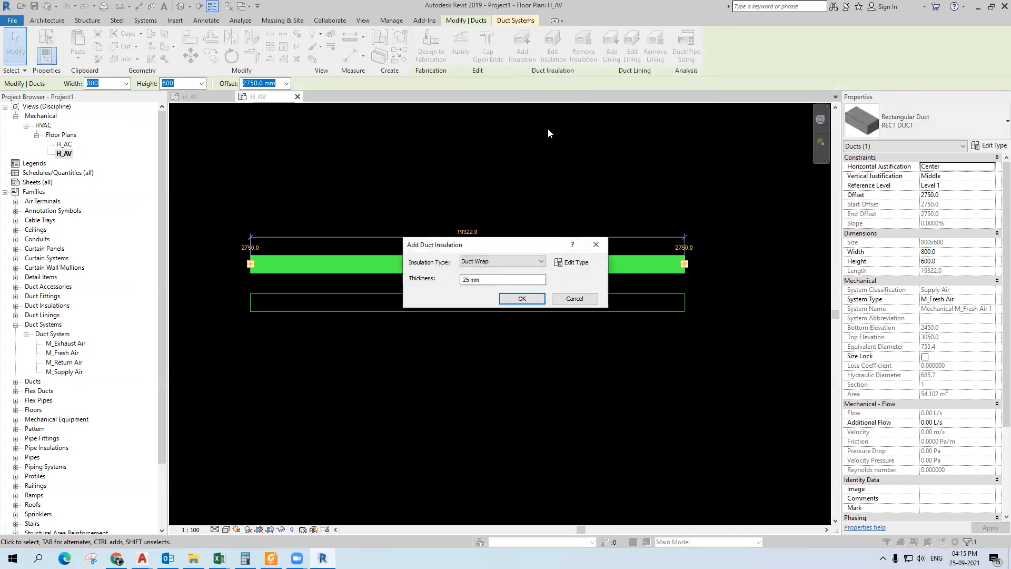
drag(545, 246, 443, 154)
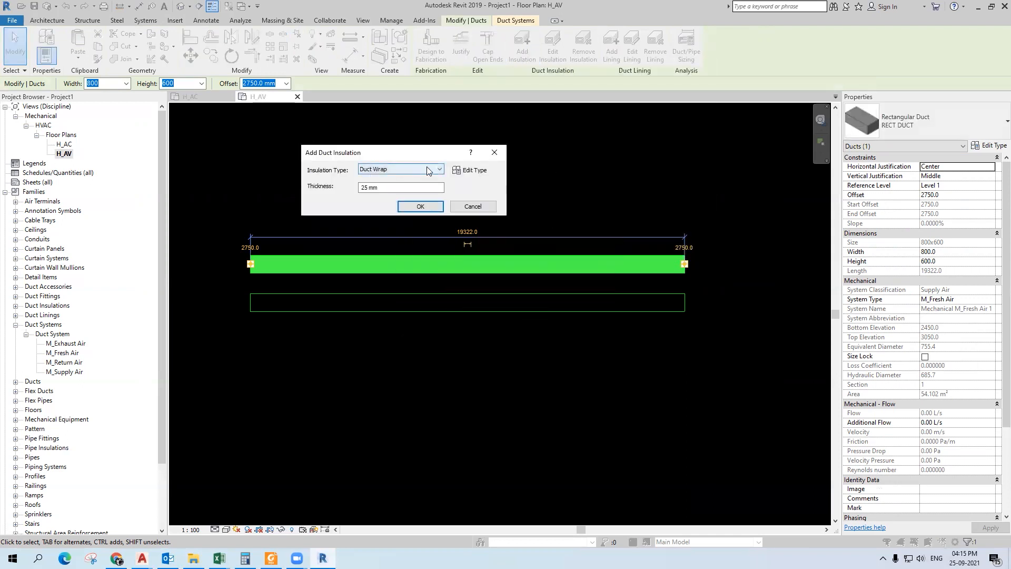
click(425, 171)
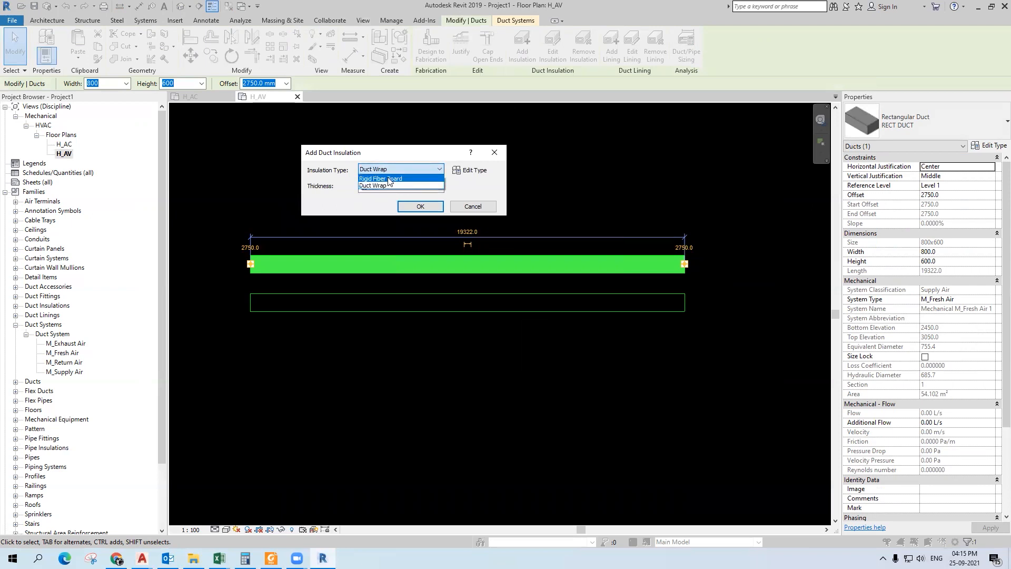
click(409, 187)
click(474, 170)
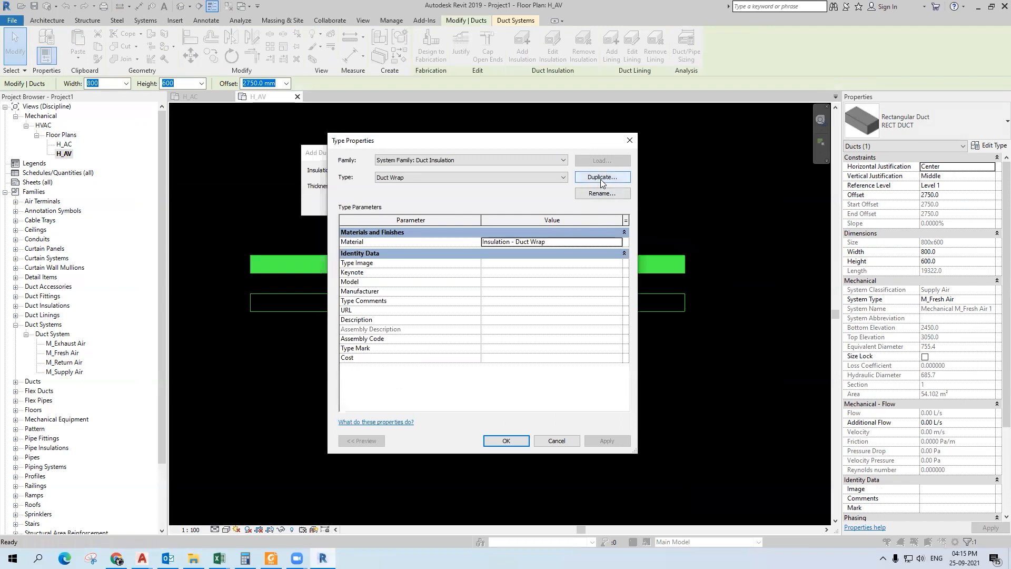
click(602, 178)
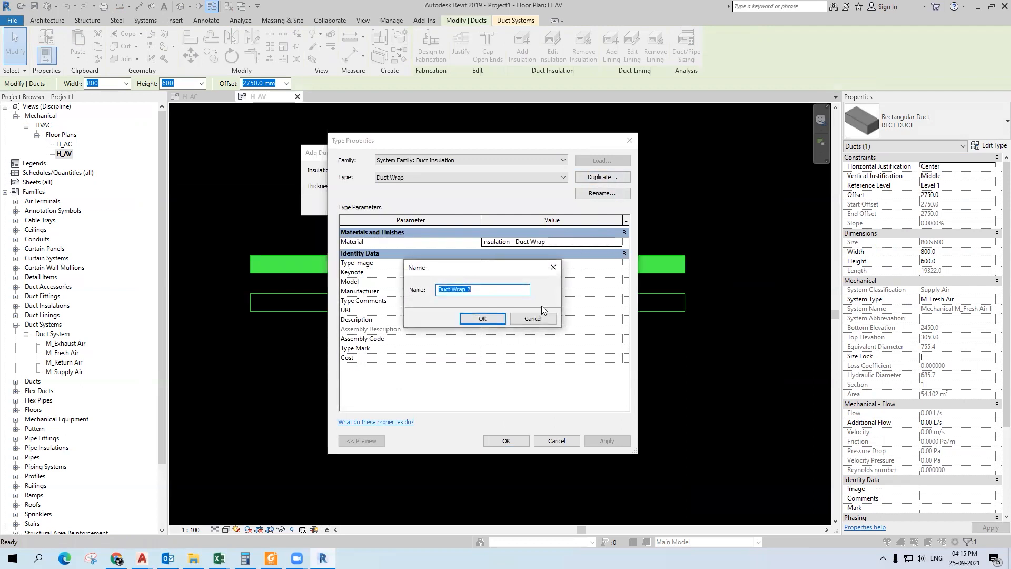
key(BackSpace)
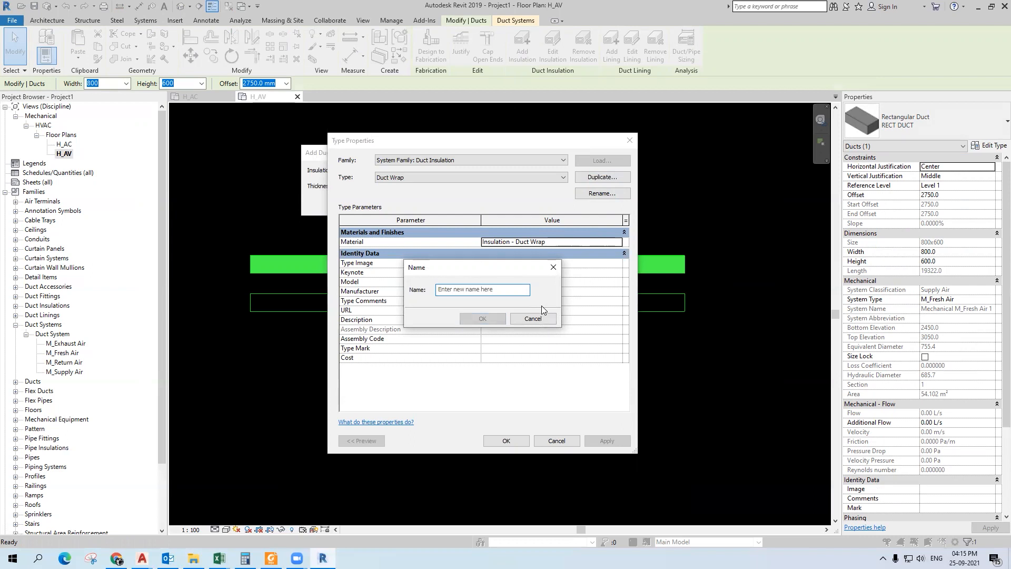
text(FGW)
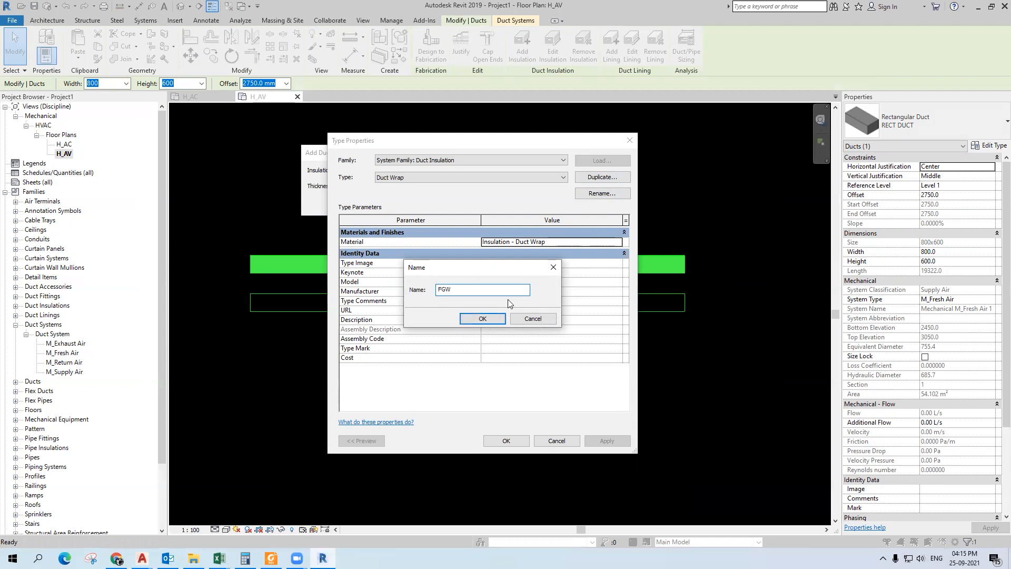
click(492, 323)
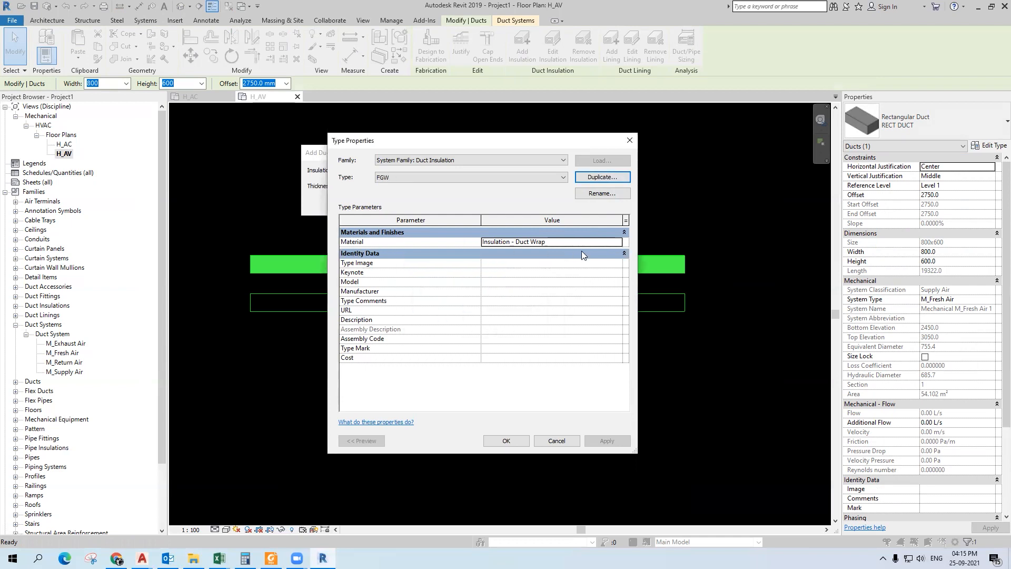
- Duplicate the Insulation - Duct Wrap material as Insulation - FGW and assign it to the FGW insulation type
click(617, 241)
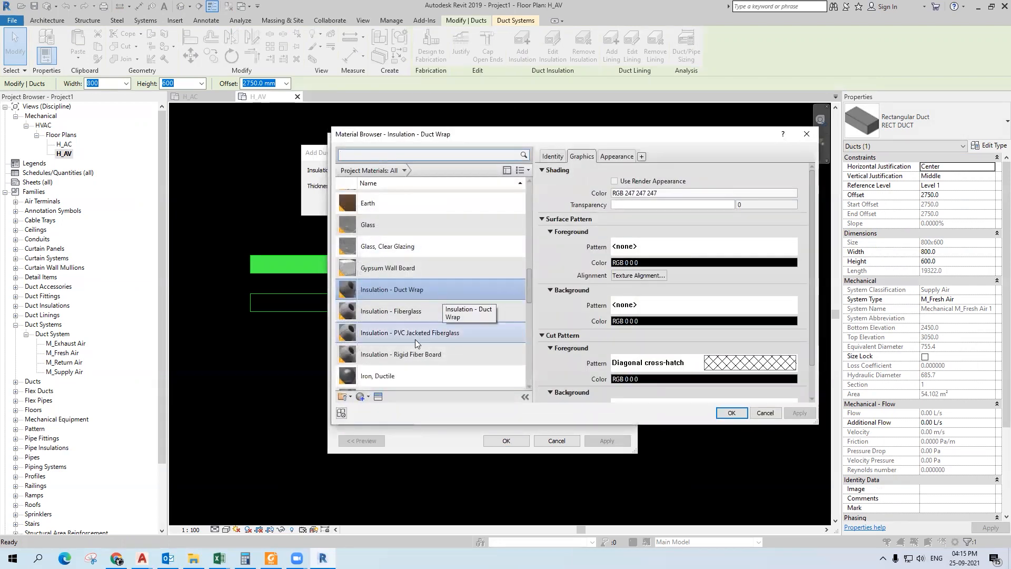
right_click(438, 292)
click(459, 312)
drag(398, 289, 478, 289)
text(F)
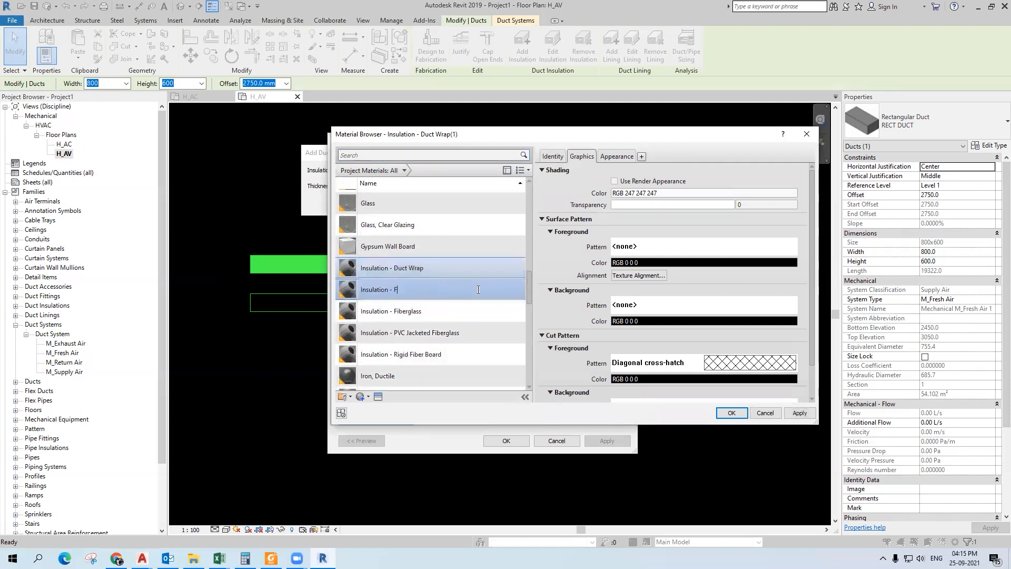
text(GW)
click(731, 412)
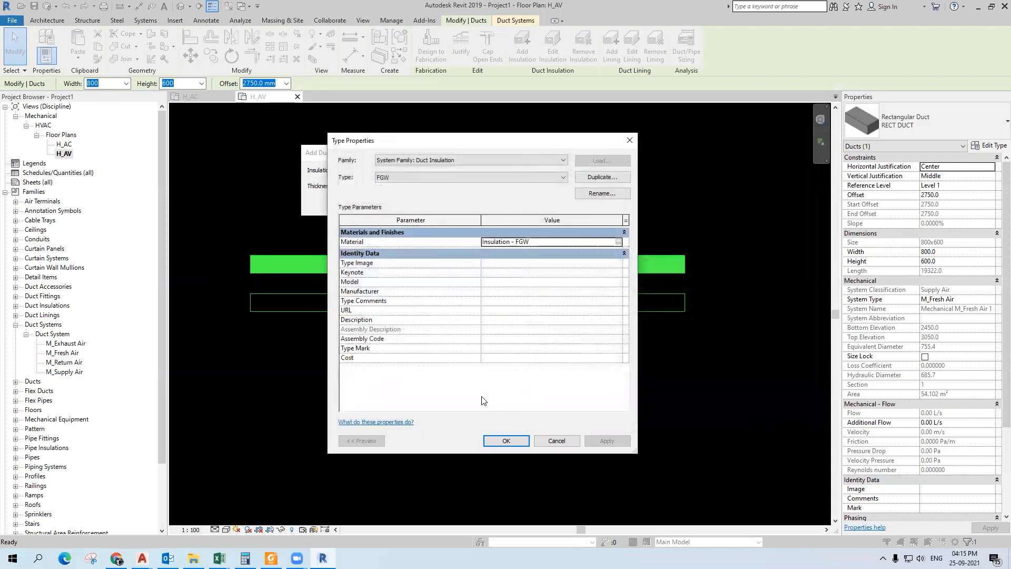
click(500, 438)
- Apply FGW insulation with a 25 mm thickness to the fresh air duct
drag(414, 188, 242, 187)
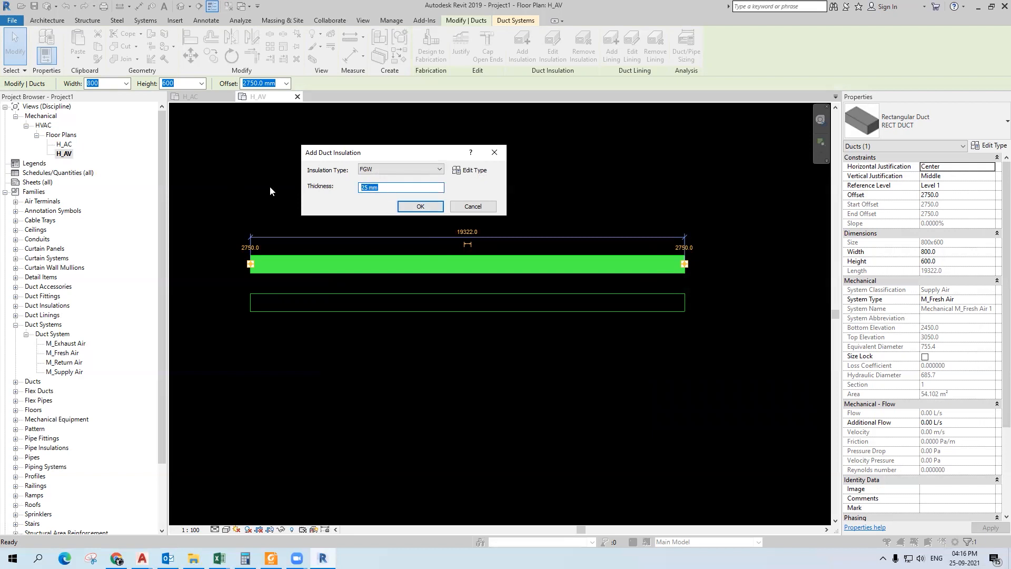
click(420, 207)
click(703, 267)
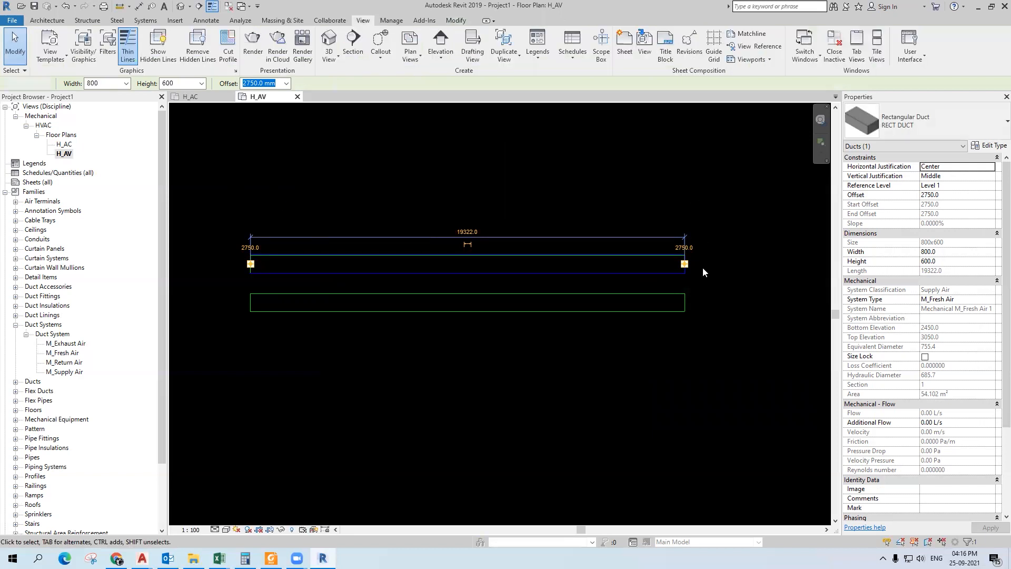
scroll(632, 263, up, 5)
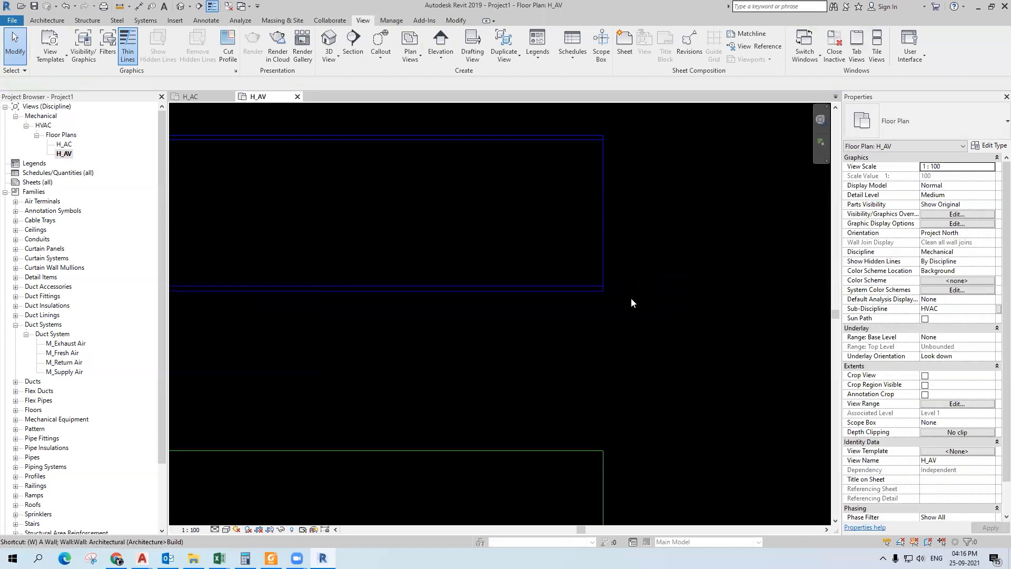
scroll(645, 307, down, 3)
- Open the default 3D view and examine the end of the insulated fresh air duct
click(180, 6)
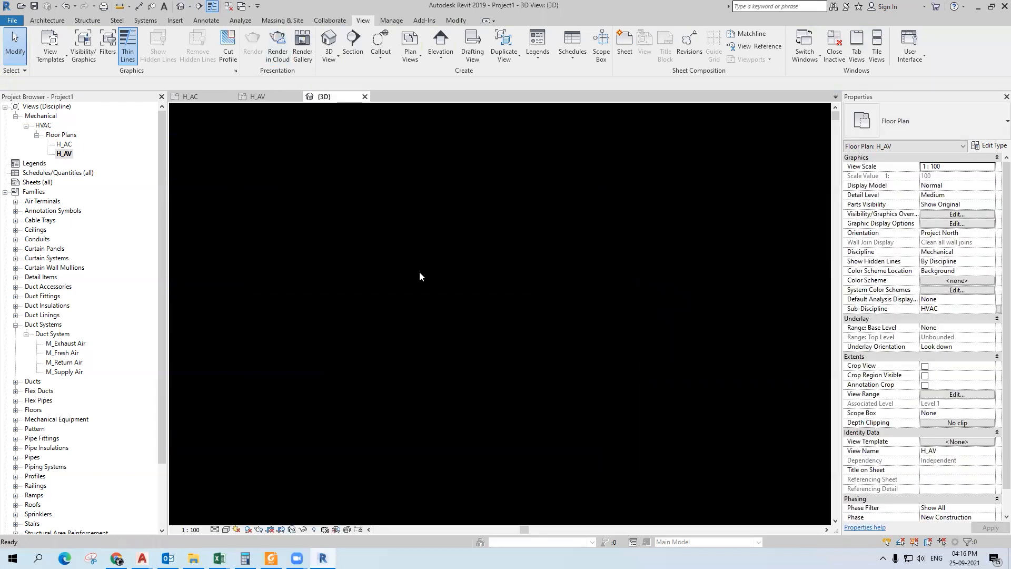
scroll(454, 243, up, 5)
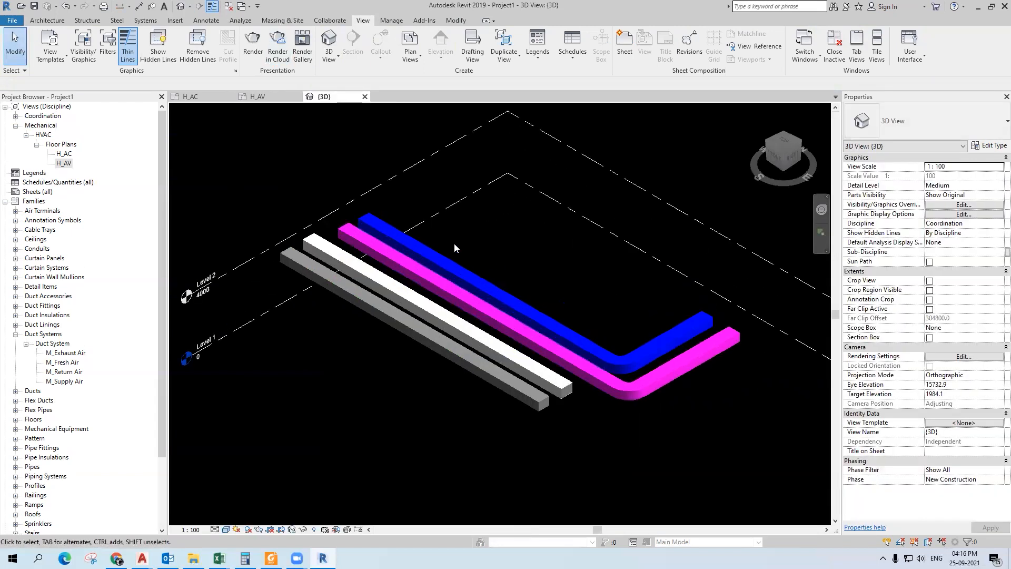
scroll(443, 326, up, 5)
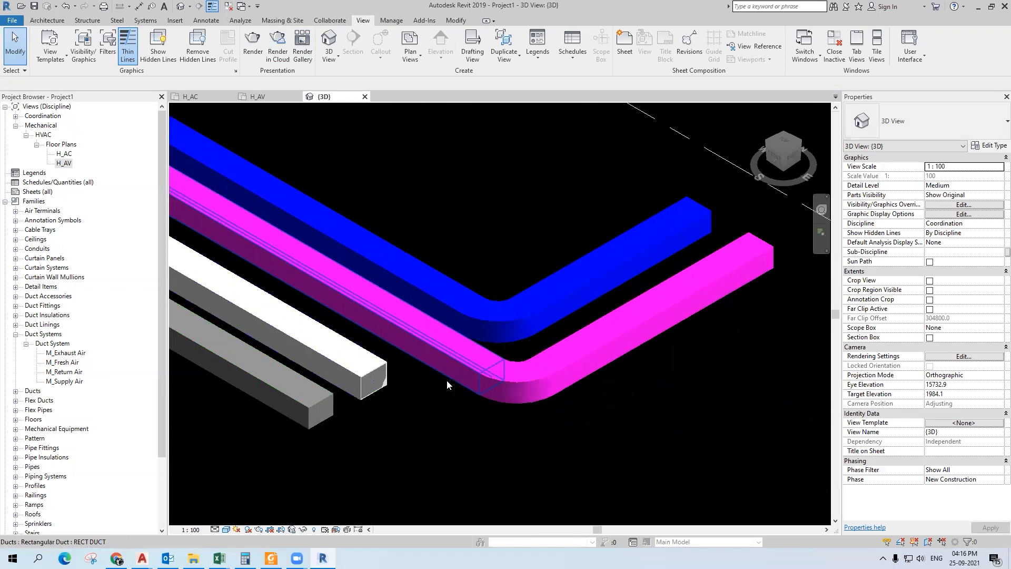
scroll(365, 386, up, 2)
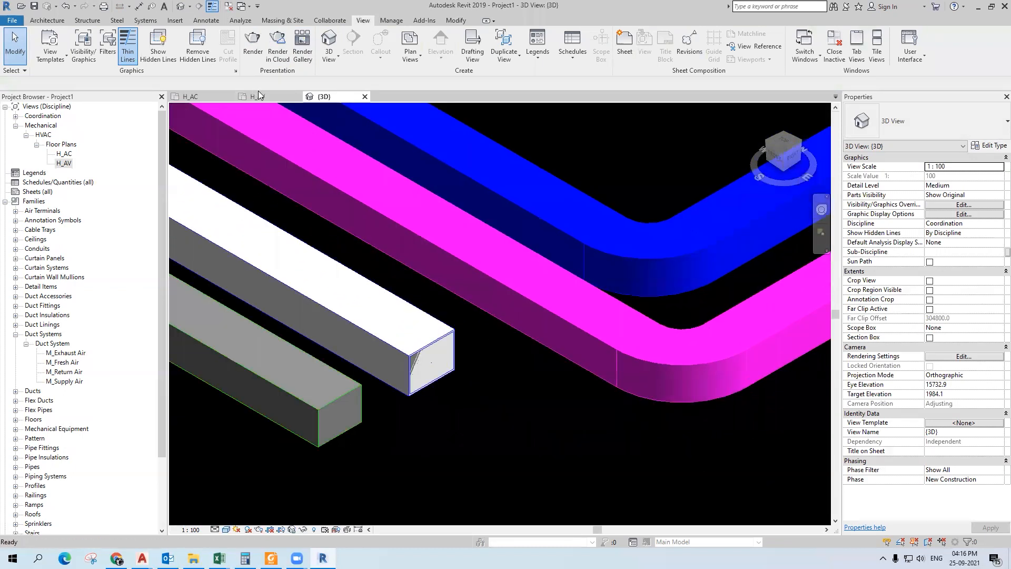
- Draw a building section across the fresh air duct in the H_AV floor plan and open the section view
click(258, 94)
scroll(479, 359, down, 3)
scroll(544, 328, up, 2)
scroll(734, 357, down, 2)
key(space)
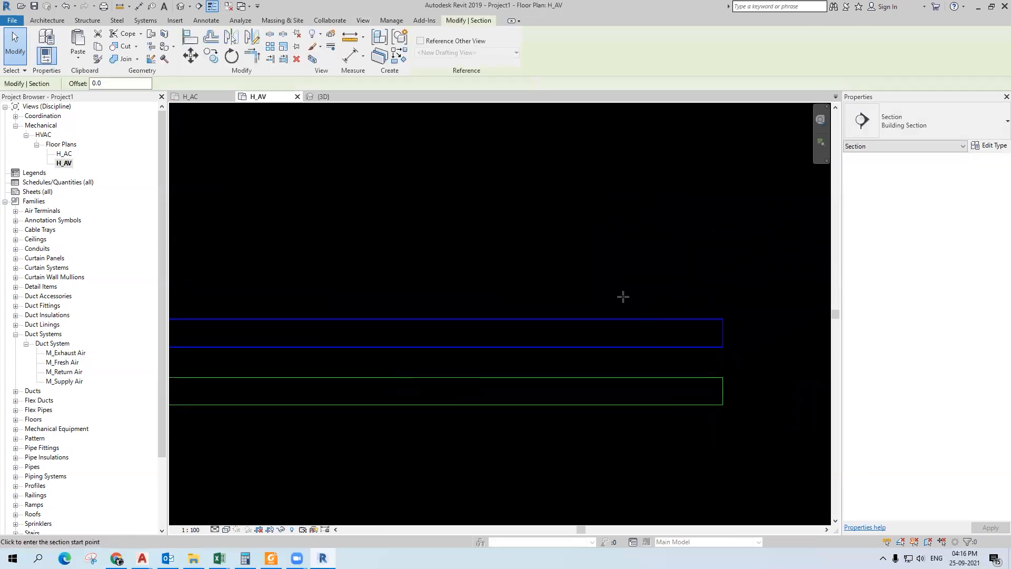
click(624, 296)
click(624, 365)
right_click(625, 367)
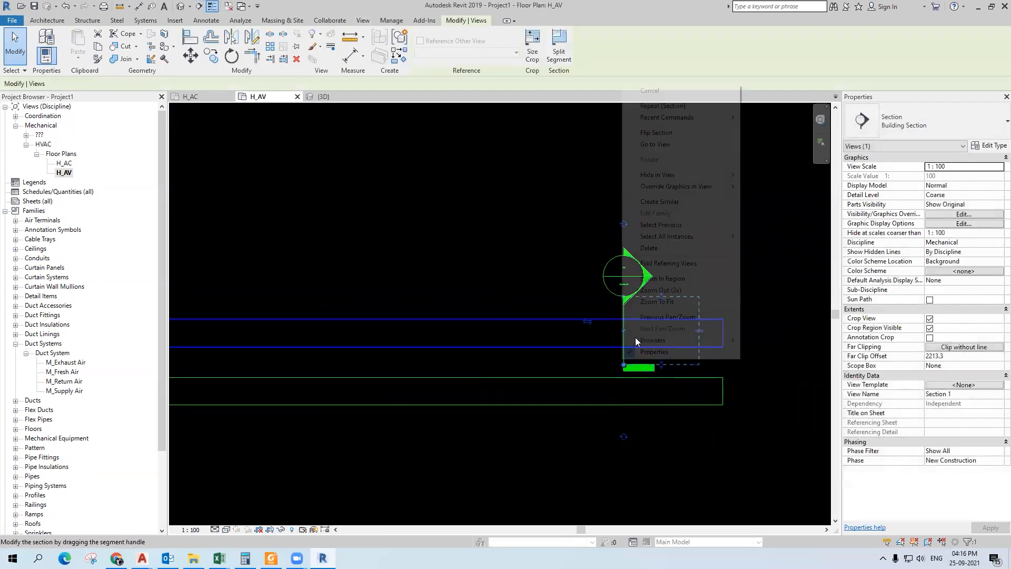
click(656, 142)
scroll(400, 332, up, 2)
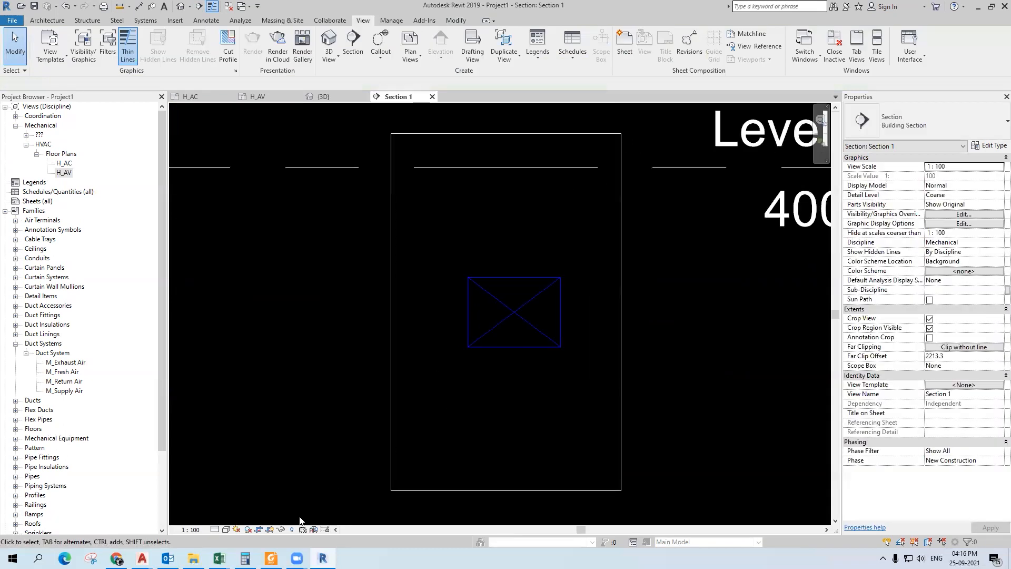
- Set the section view's detail level to Fine, change its visual style, and close the view after checking the insulation
click(216, 529)
click(227, 519)
click(226, 530)
click(247, 465)
scroll(543, 263, up, 3)
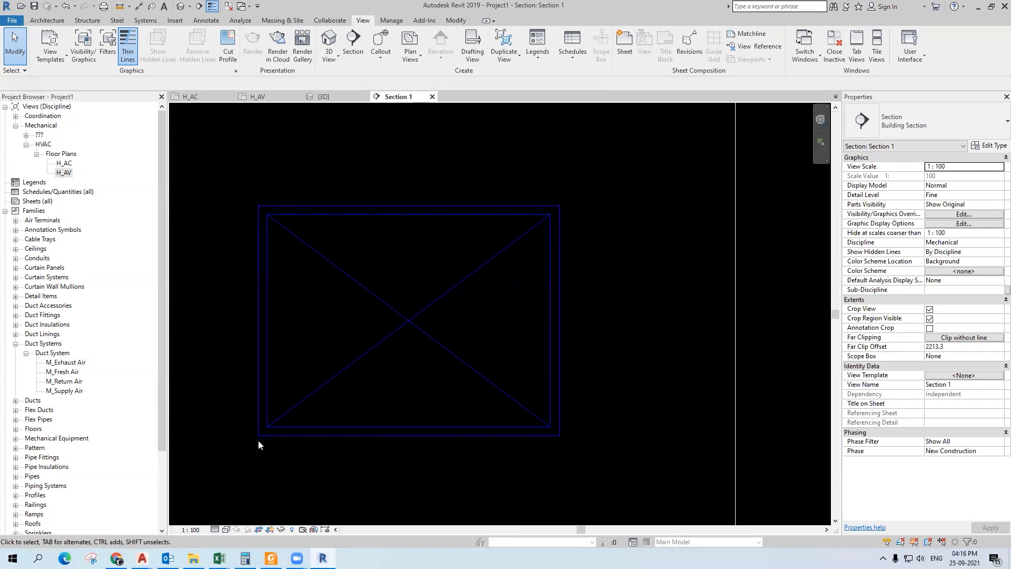
click(432, 97)
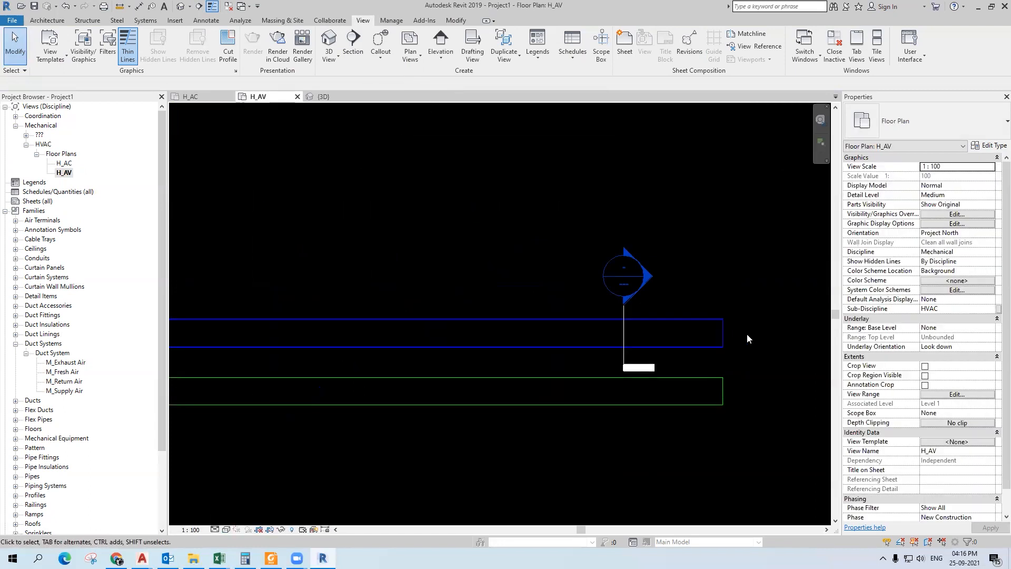
- Hide the Duct Insulations category in the H_AV floor plan
scroll(705, 280, up, 5)
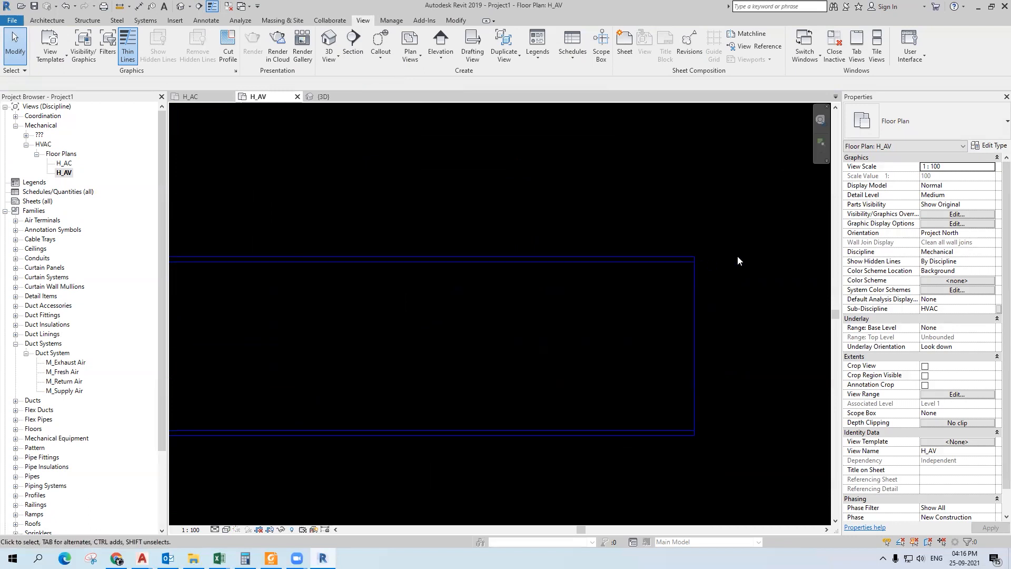
scroll(679, 265, up, 2)
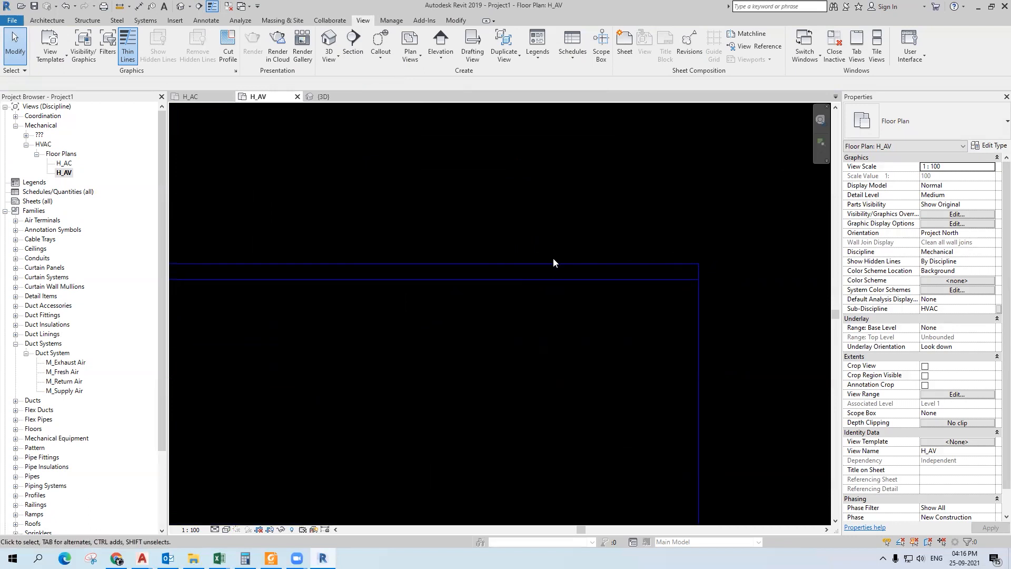
scroll(674, 263, down, 2)
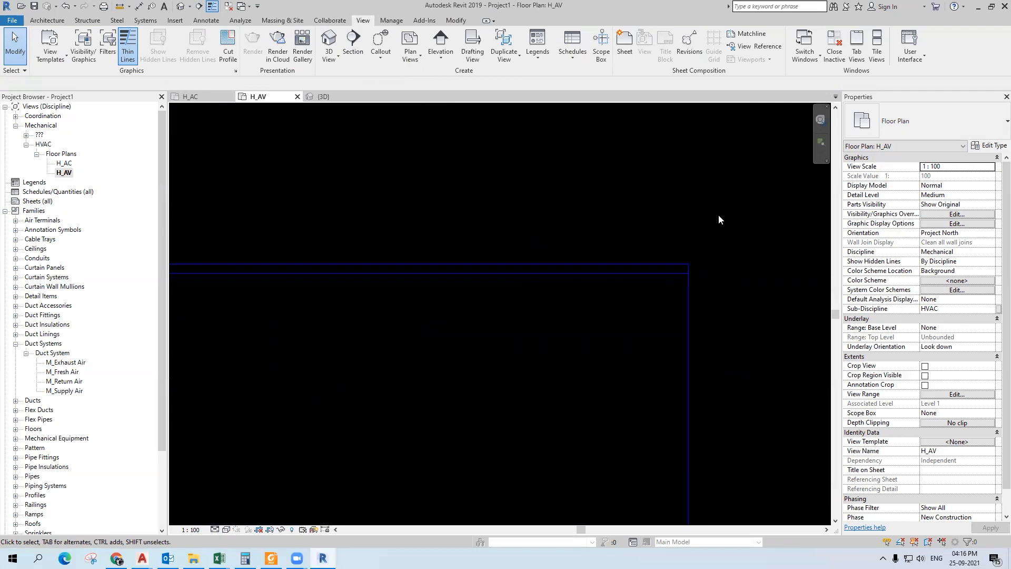
key(v)
key(v)
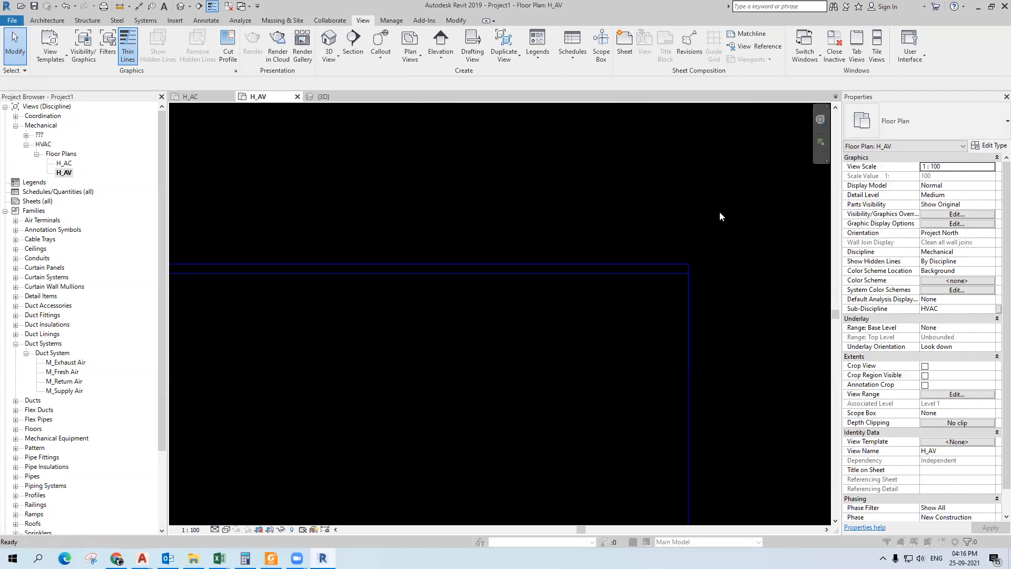
drag(691, 196, 499, 132)
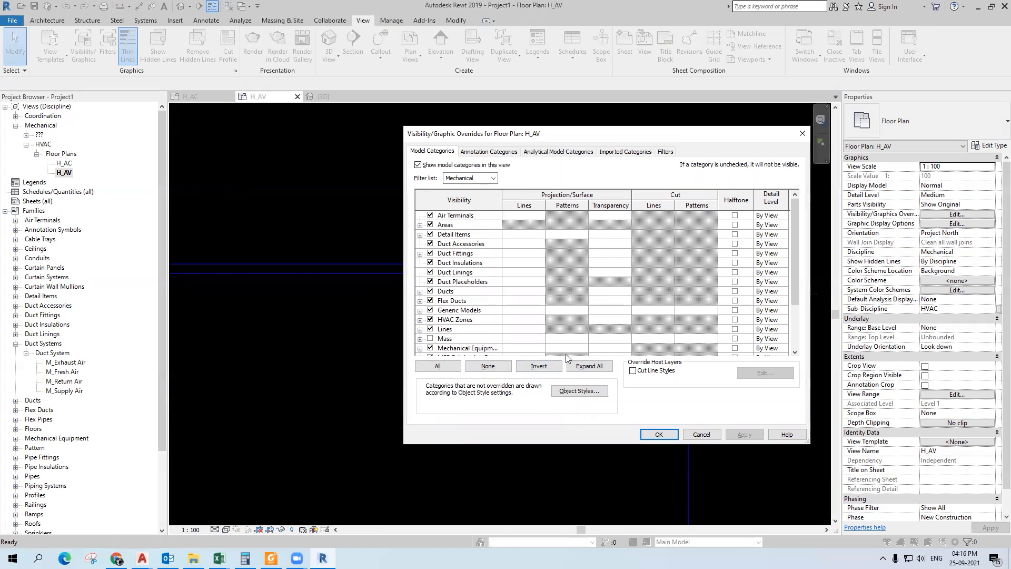
click(463, 263)
click(430, 263)
click(659, 434)
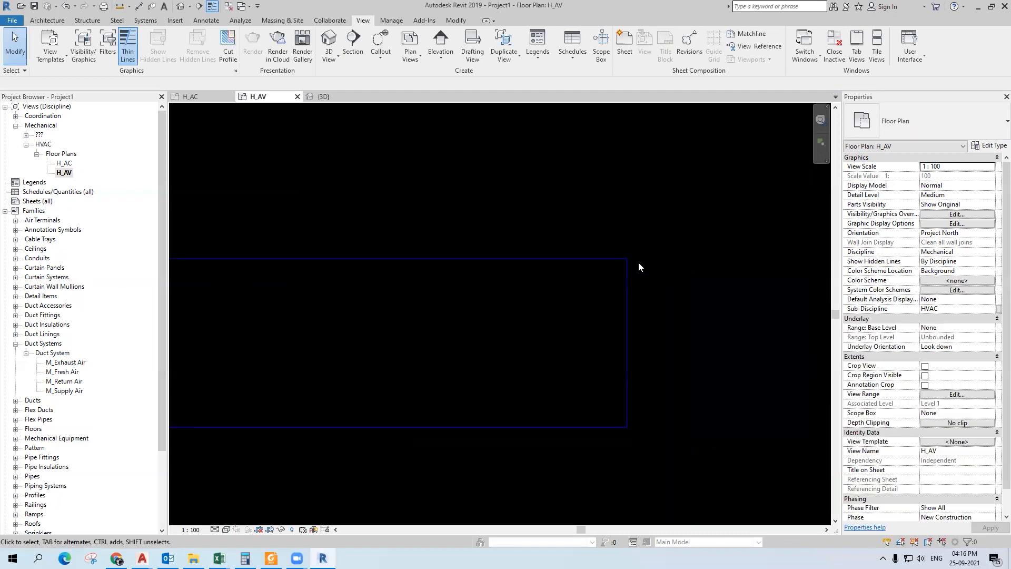
- Turn the Duct Insulations category back on in the visibility overrides of the H_AV floor plan
scroll(605, 298, up, 3)
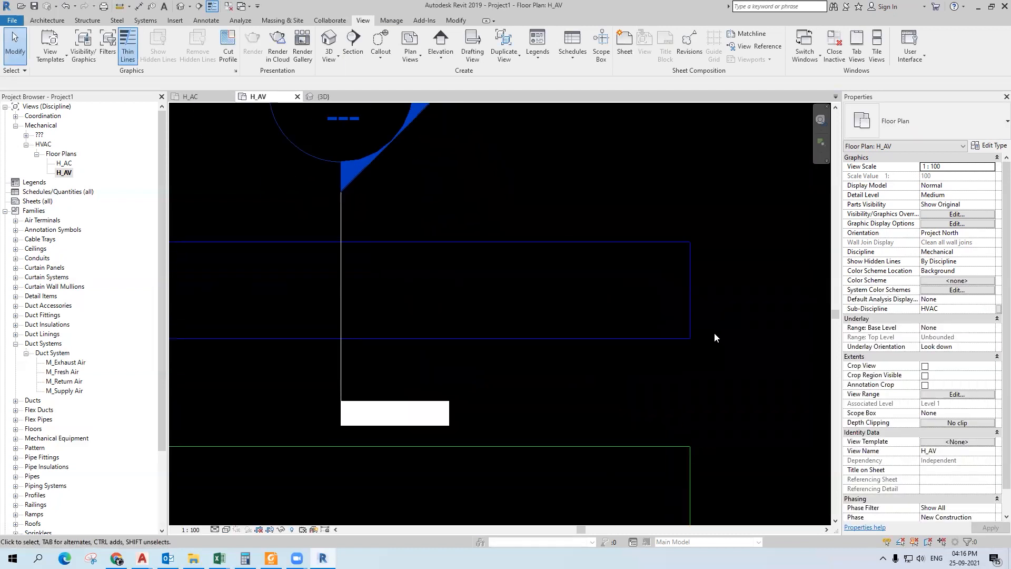
scroll(714, 333, up, 2)
key(v)
key(g)
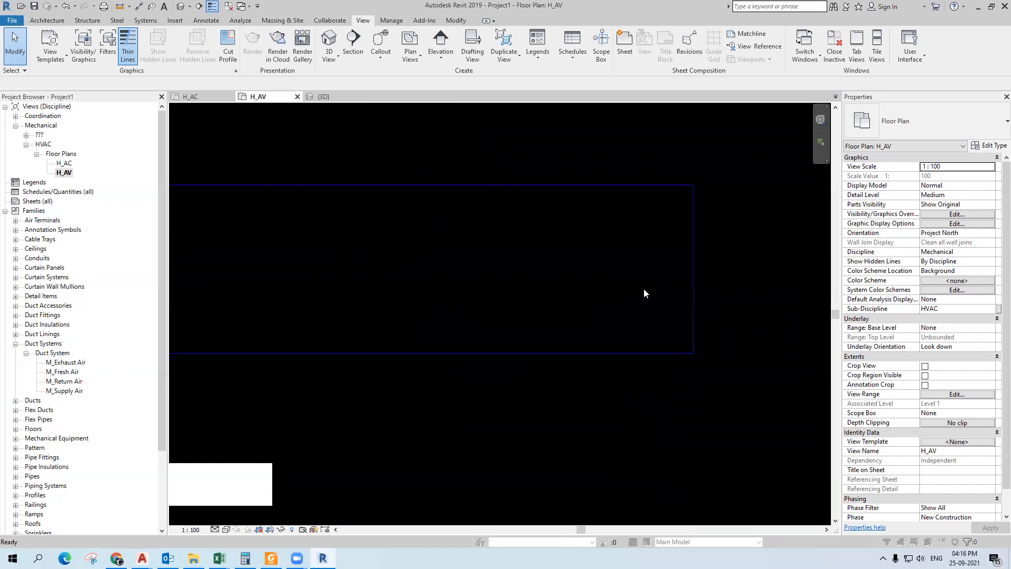
click(430, 263)
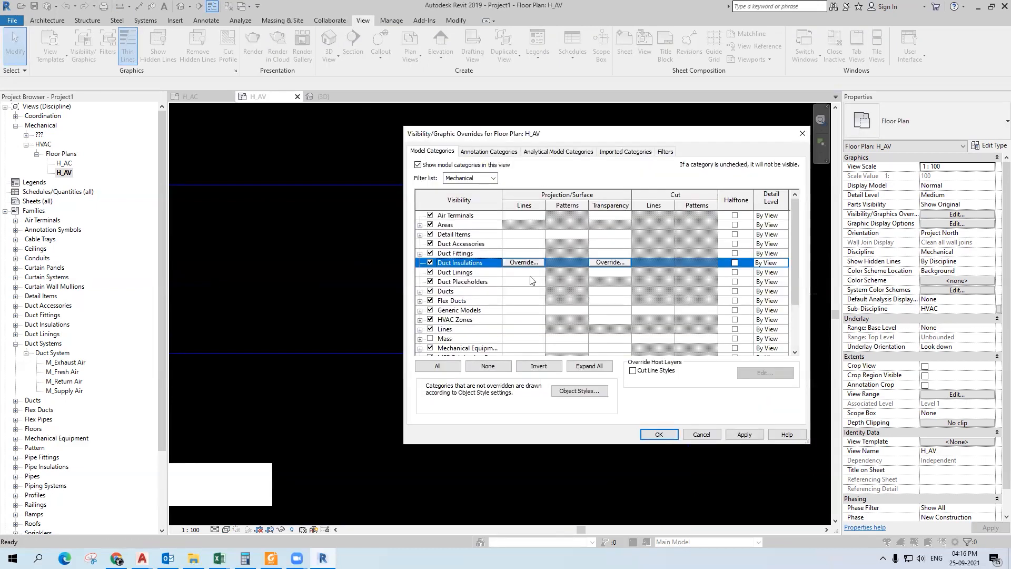
- Override the projection line pattern of the Duct Insulations category with Overhead and apply it to H_AV
click(535, 234)
click(467, 254)
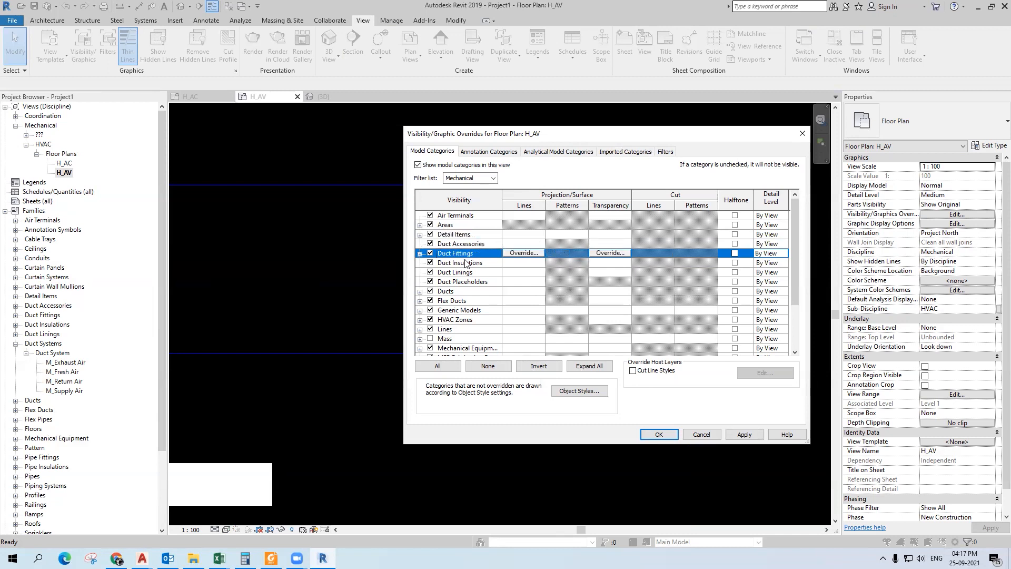
click(473, 264)
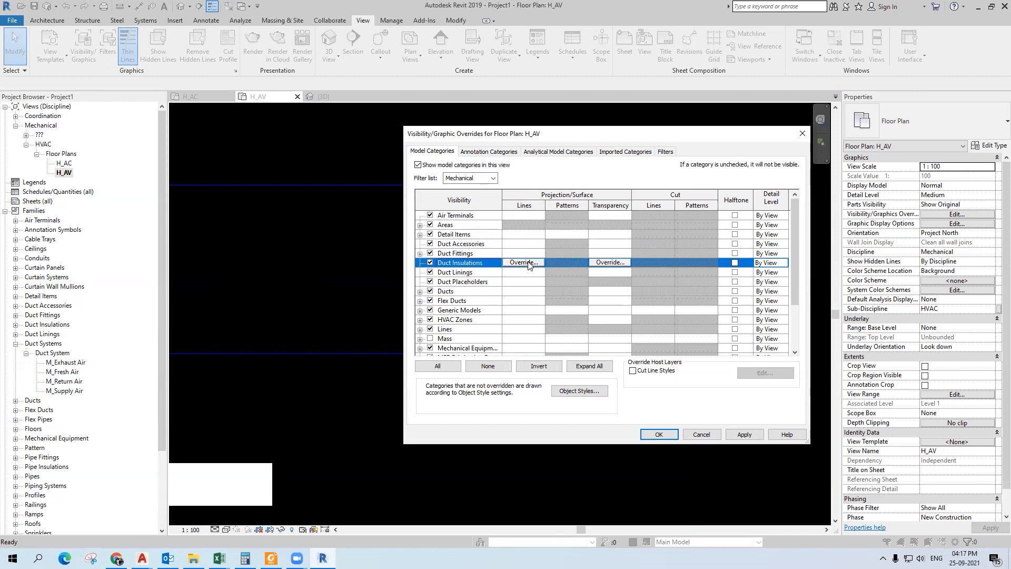
click(524, 262)
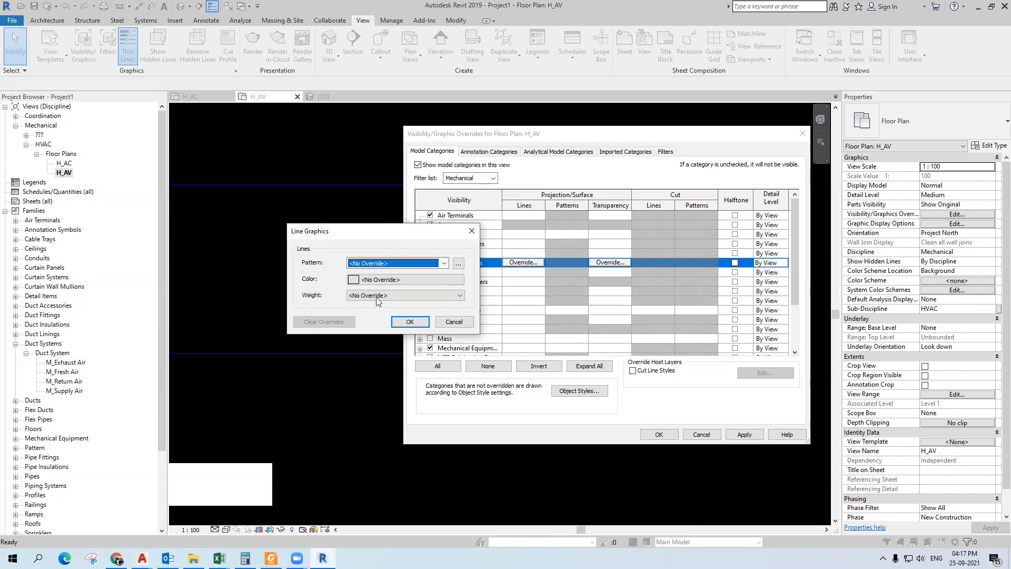
click(442, 264)
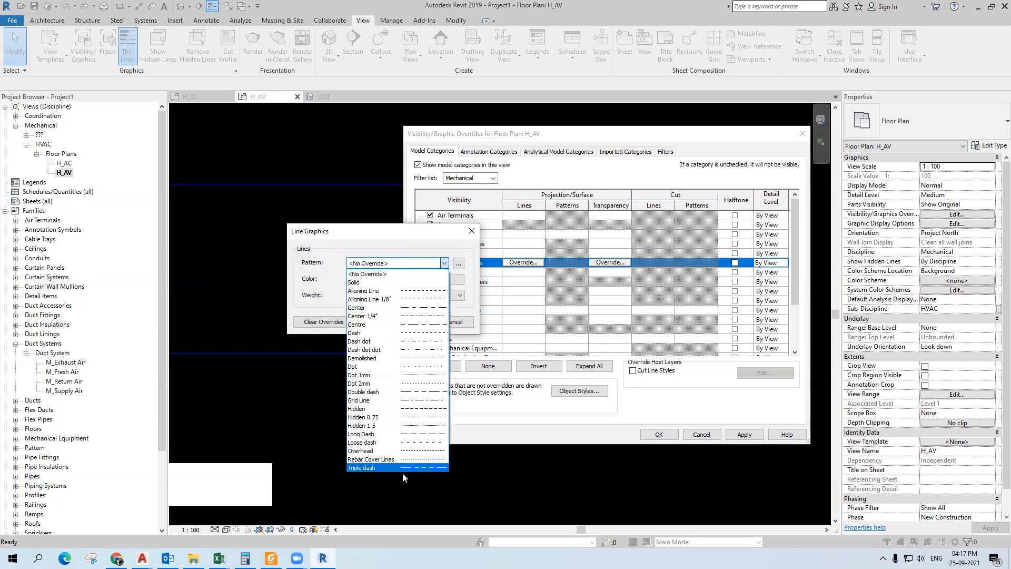
click(419, 451)
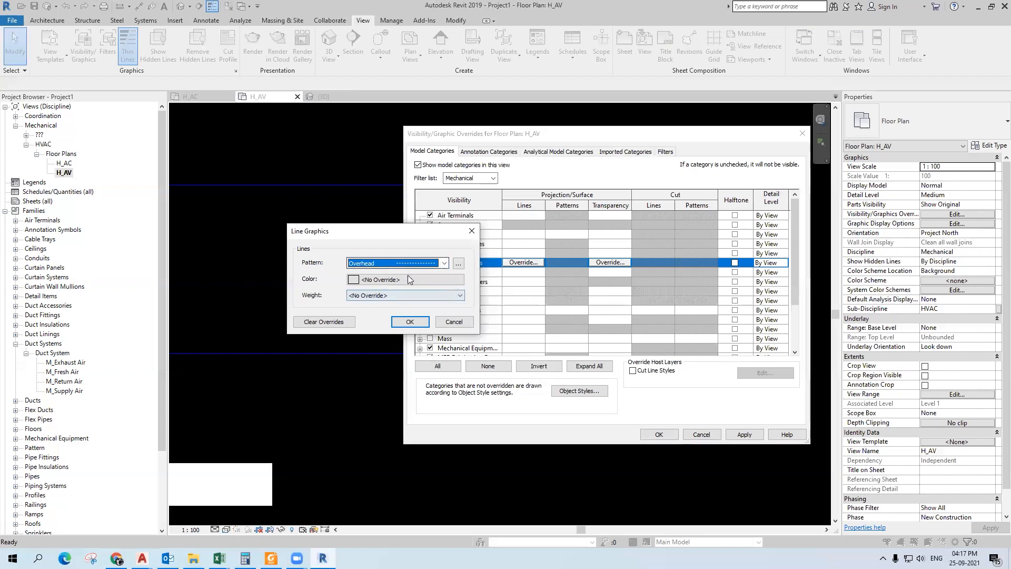
click(410, 321)
click(744, 434)
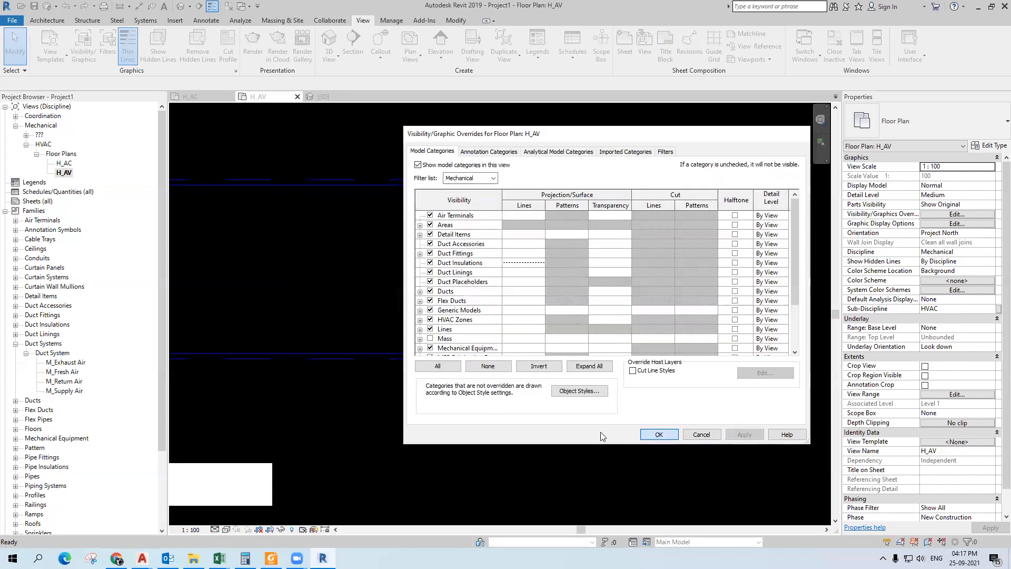
click(659, 434)
- Set the Duct Insulations category's projection line colour override to Yellow in H_AV
scroll(723, 402, down, 6)
scroll(396, 398, up, 2)
scroll(340, 424, up, 4)
scroll(340, 426, down, 3)
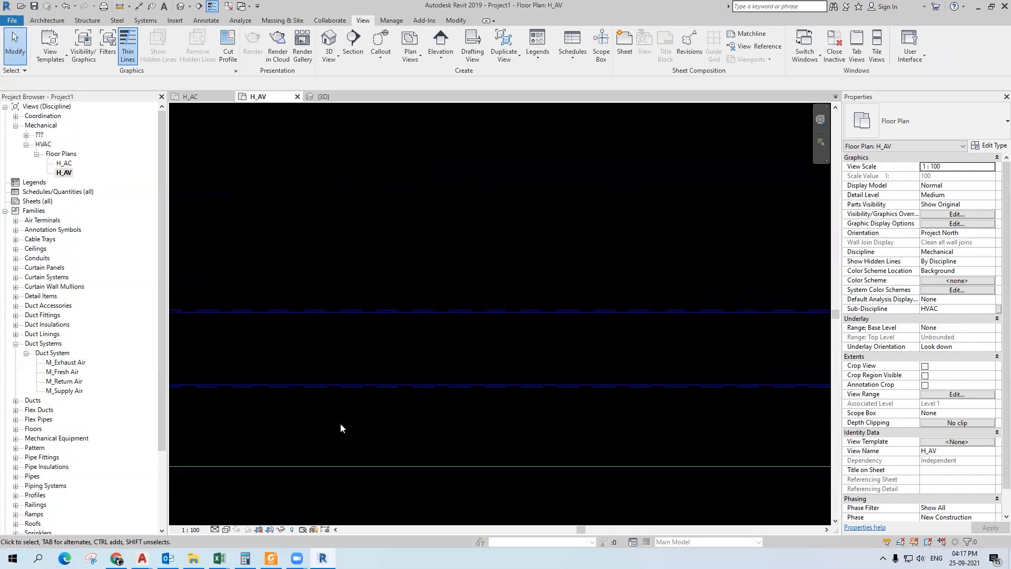
key(v)
key(v)
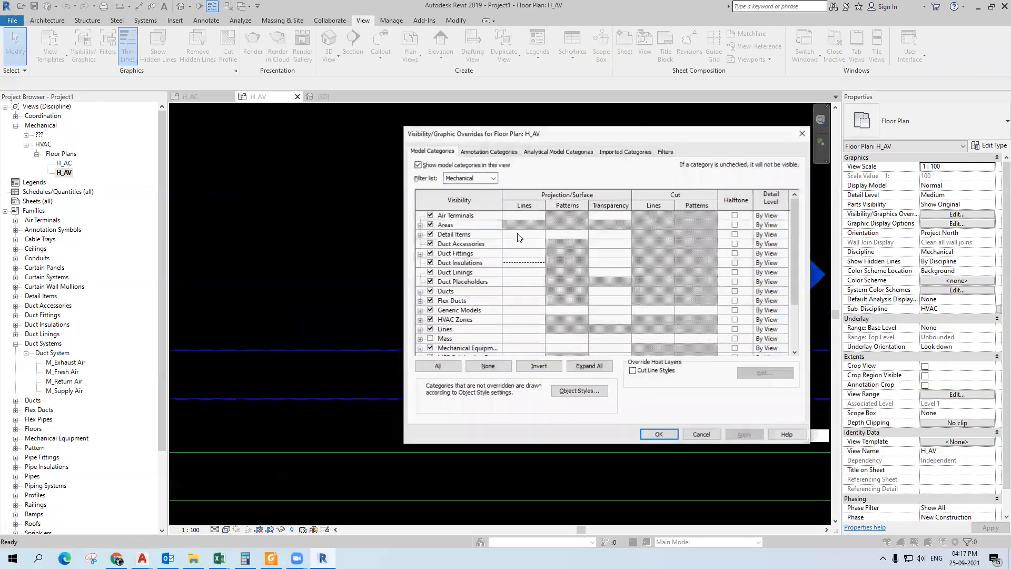
click(525, 263)
click(524, 262)
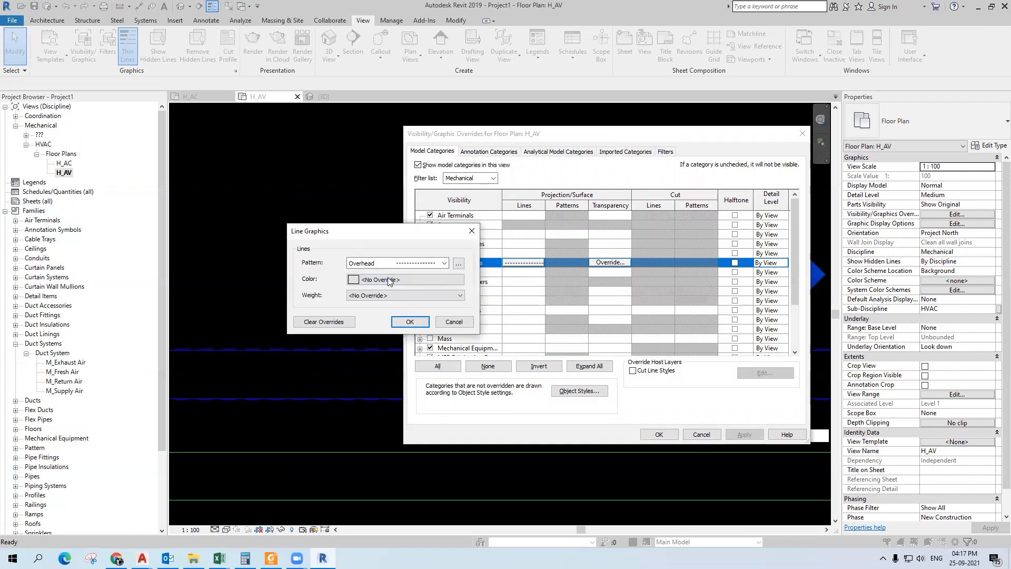
click(387, 277)
click(301, 292)
click(426, 373)
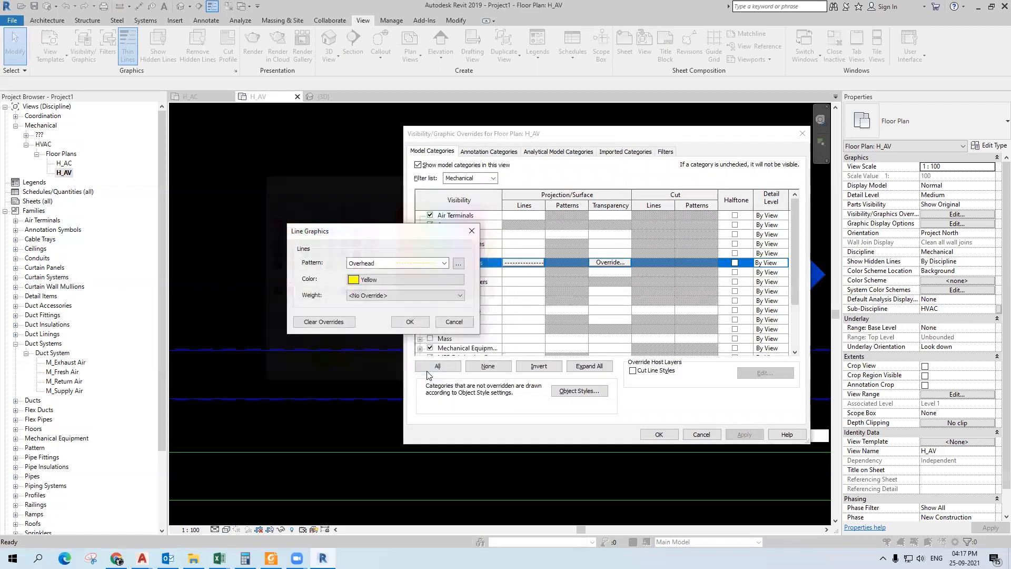
click(403, 327)
click(659, 435)
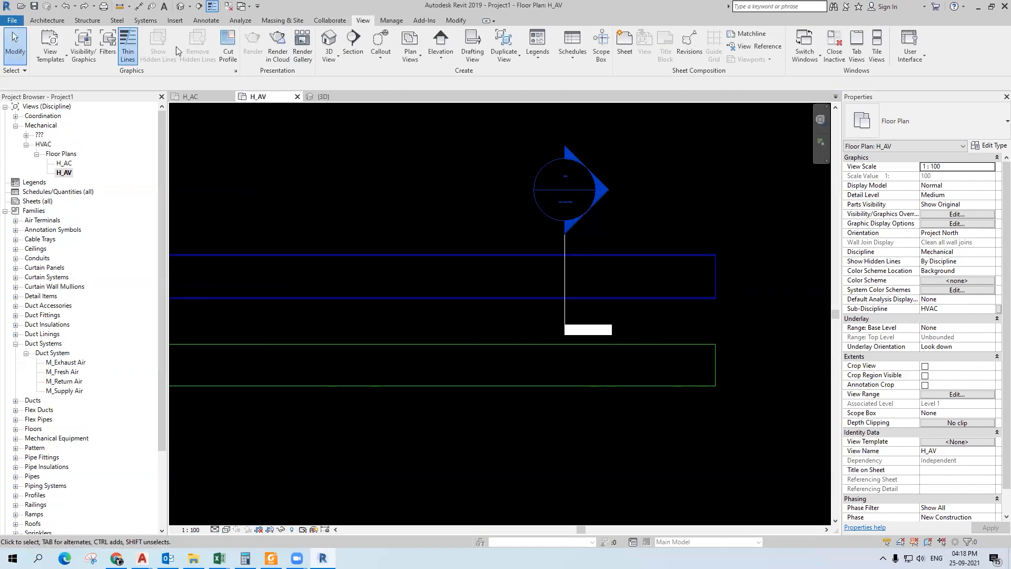
- Create a rule-based view filter named Duct Insulation that includes only the Duct Insulations category, with no filter rules
click(107, 46)
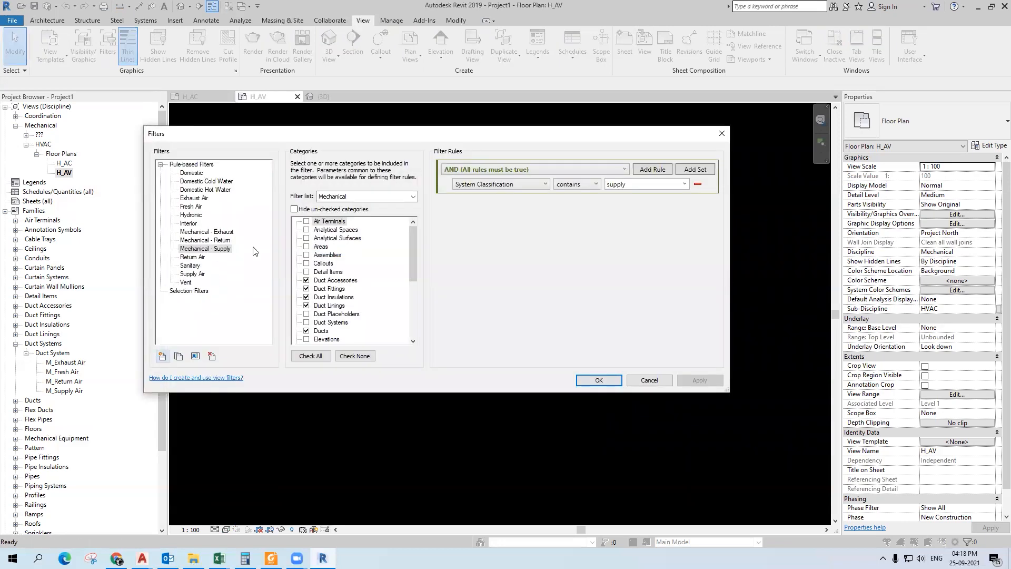
click(162, 355)
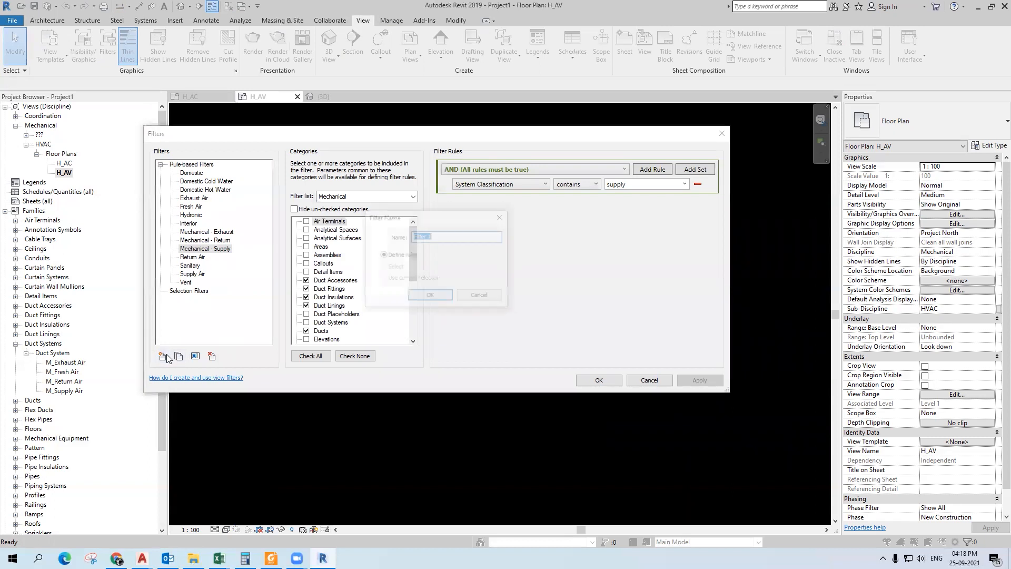
text(Duct)
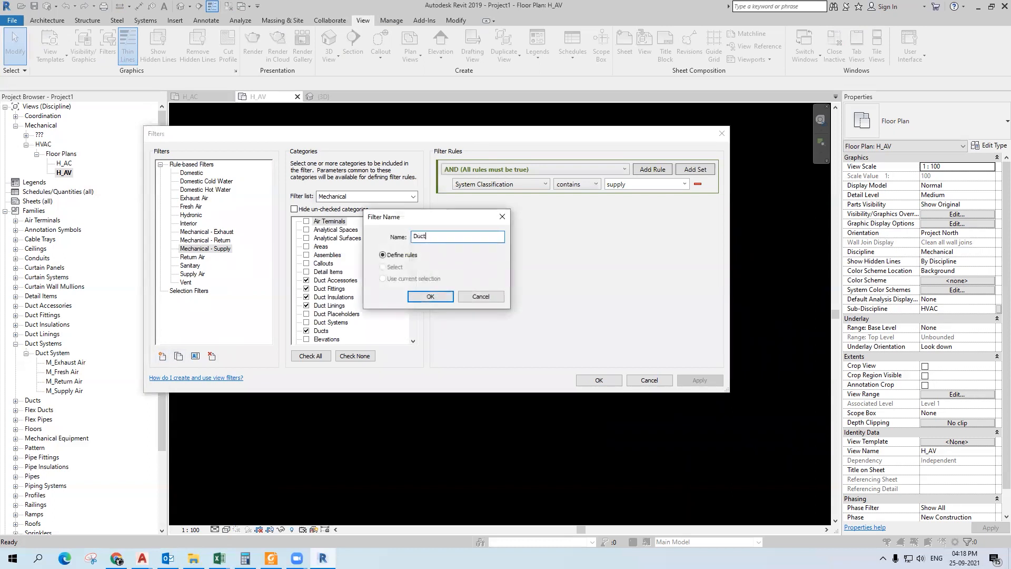
text( Insulationm)
key(Return)
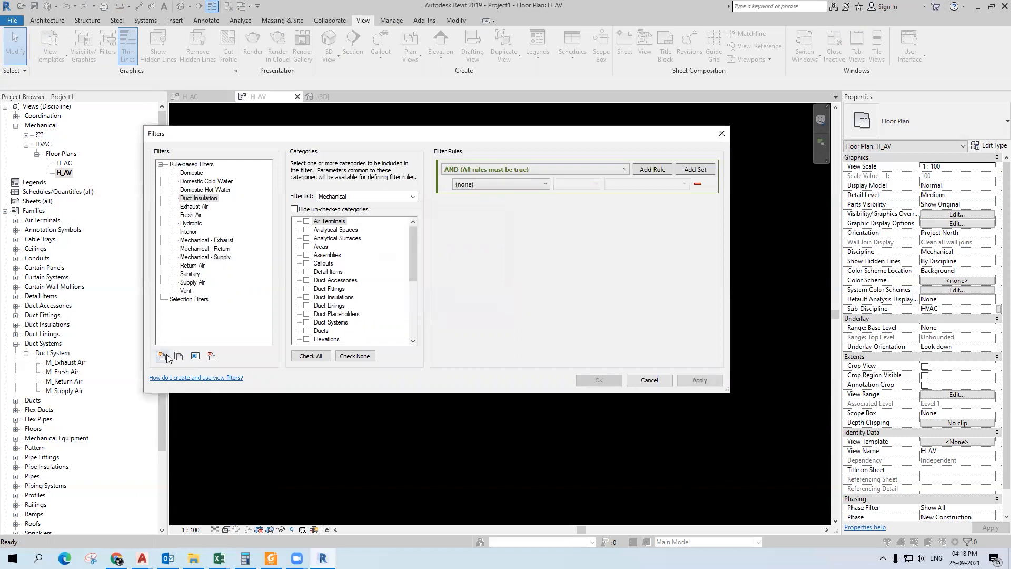
click(325, 316)
double_click(337, 297)
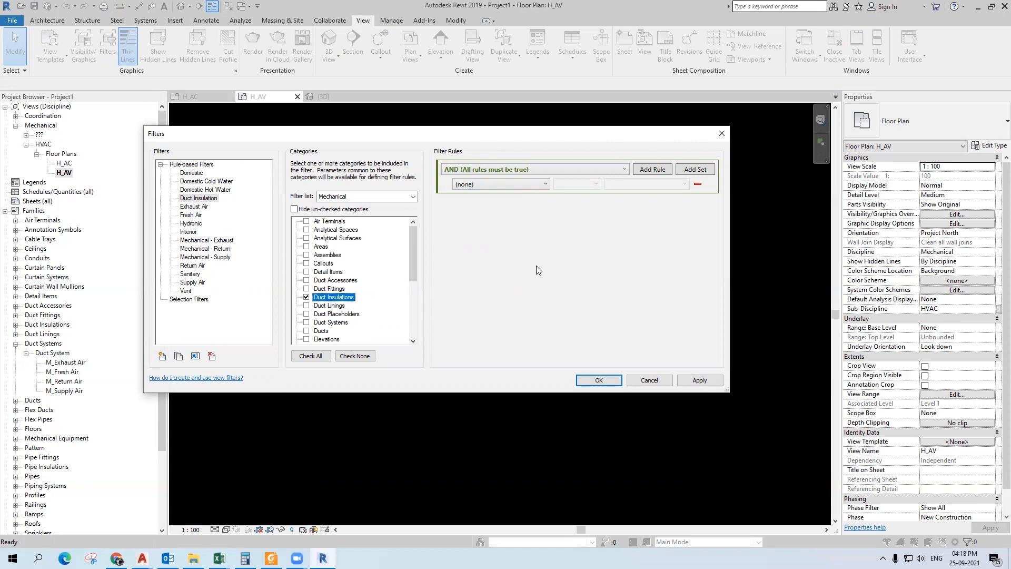
click(599, 381)
- Add the Duct Insulation filter to the H_AV floor plan's visibility overrides
key(v)
key(g)
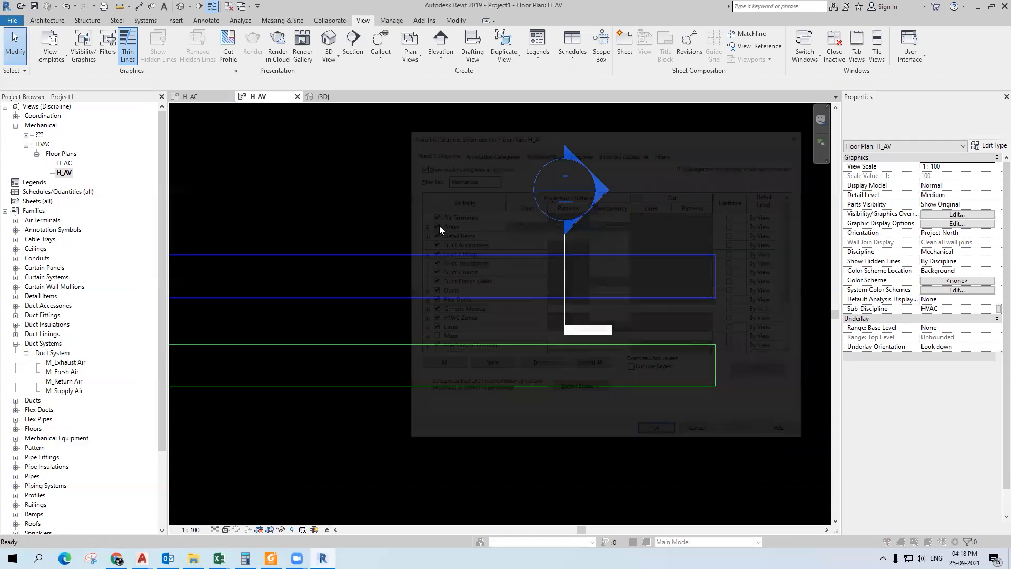
click(664, 152)
click(439, 350)
click(392, 225)
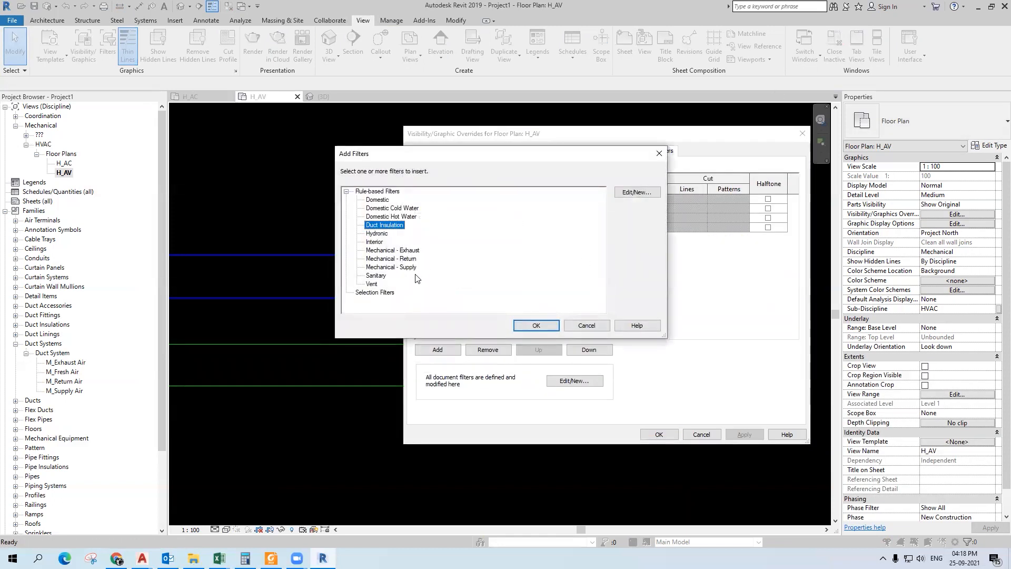
click(535, 324)
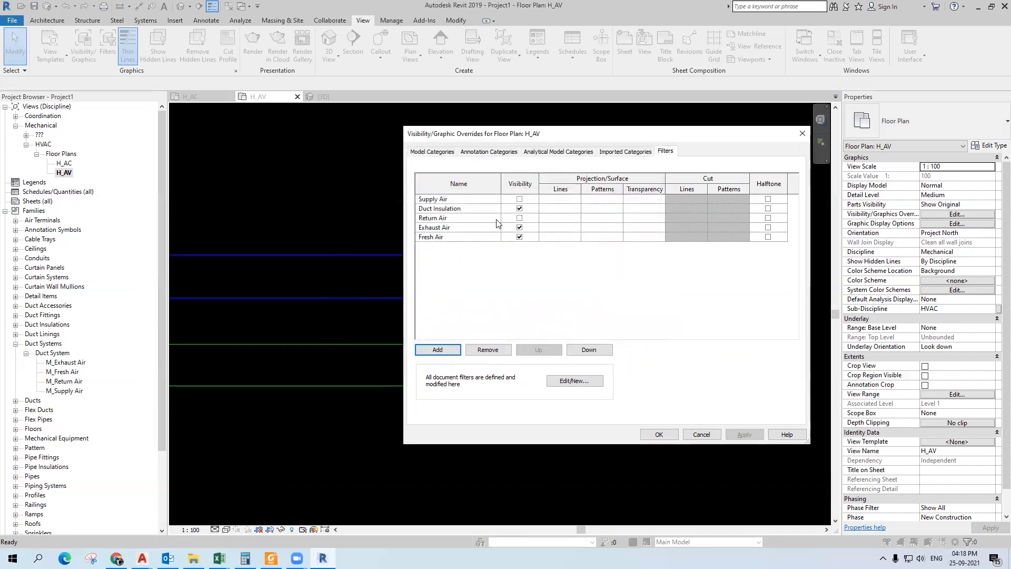
- Override the Duct Insulation filter's projection lines with the Rebar Cover Lines pattern in Cyan and apply it to H_AV
click(574, 207)
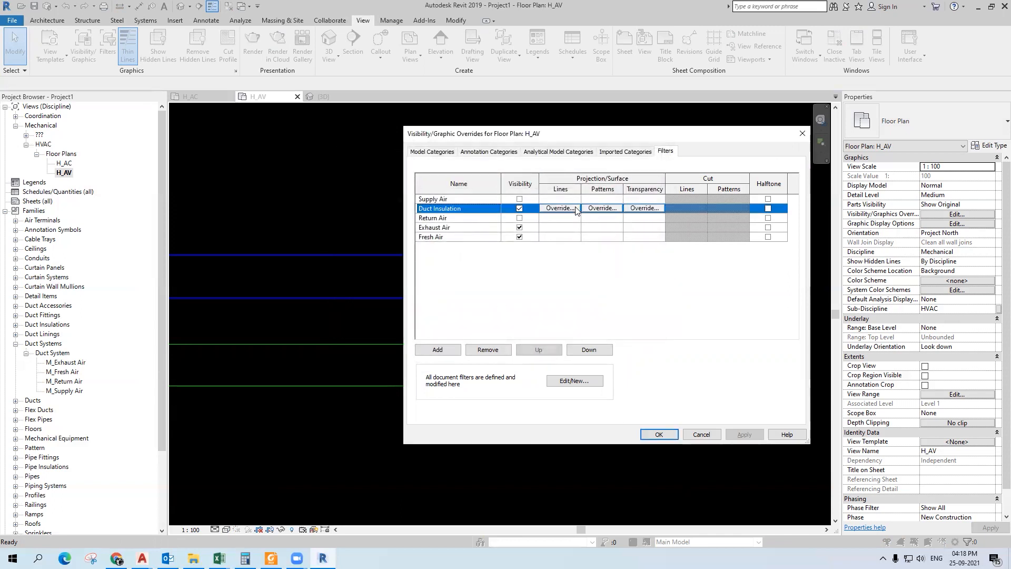
click(573, 208)
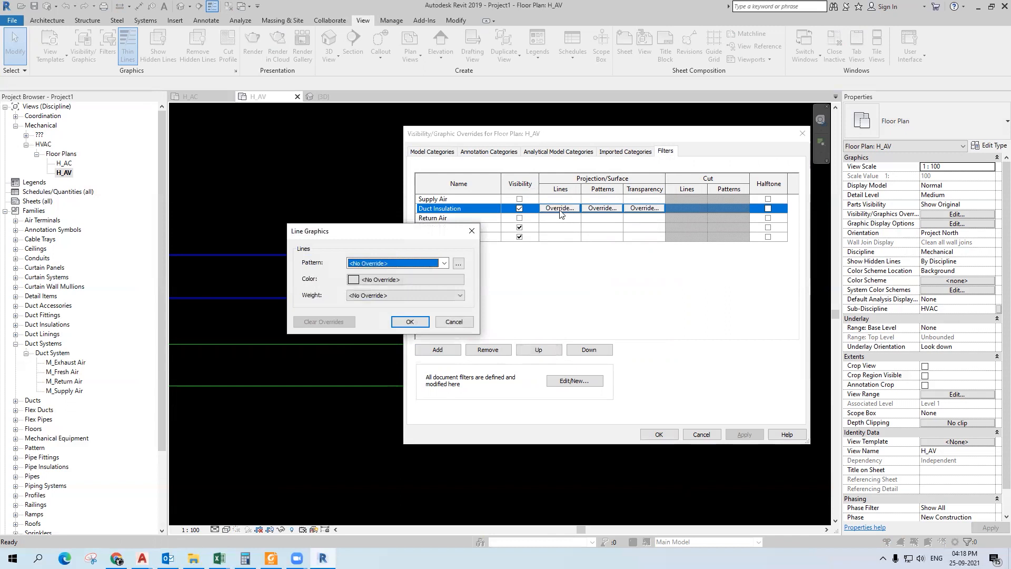
key(Escape)
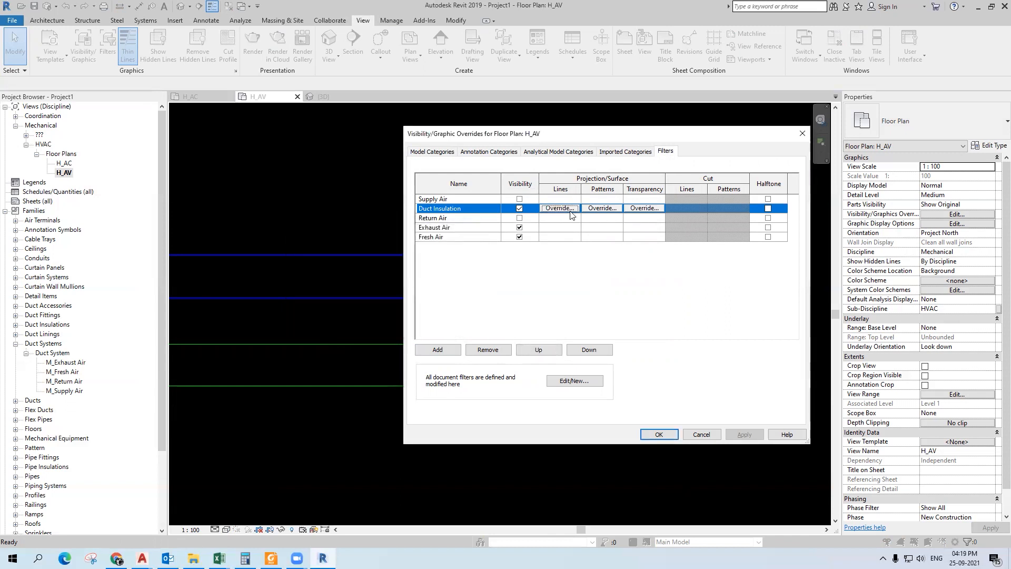
click(563, 209)
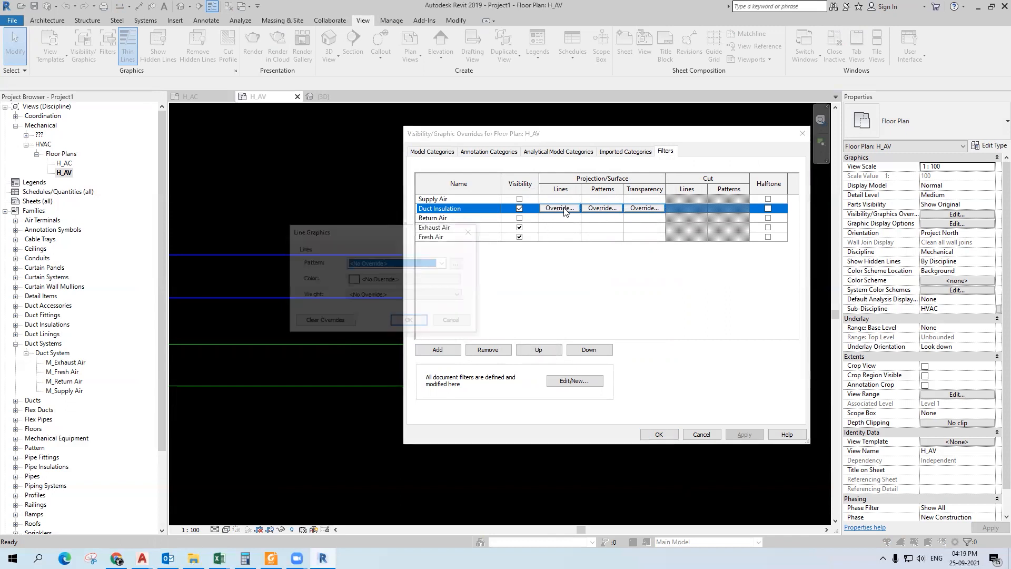
click(444, 263)
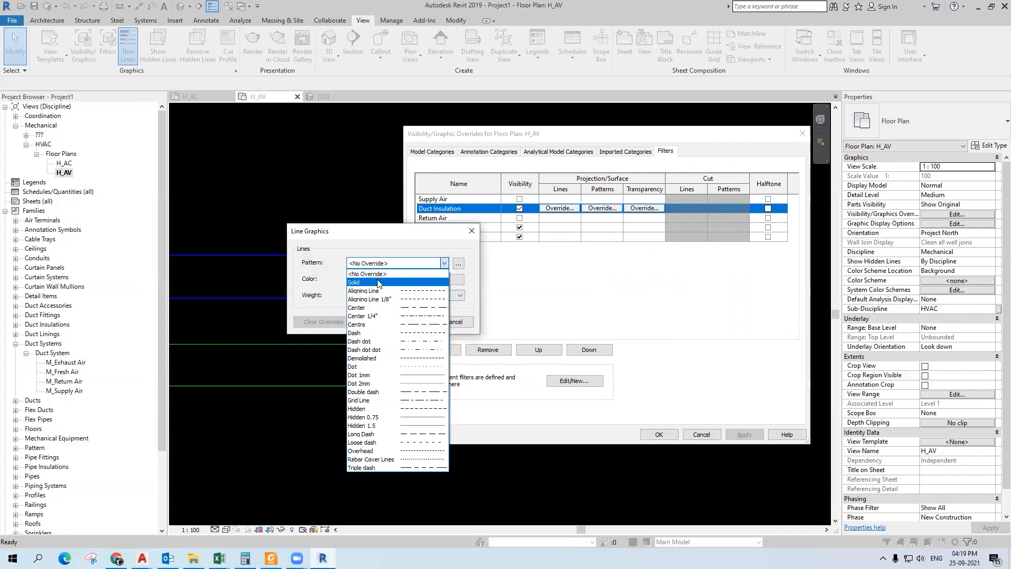
click(408, 459)
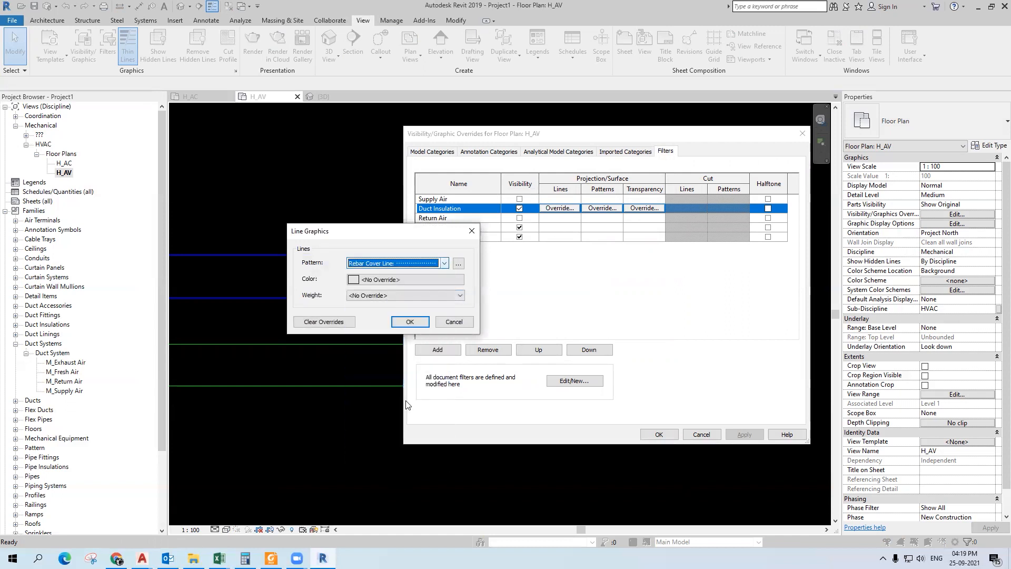
click(404, 279)
click(329, 292)
click(413, 373)
click(410, 322)
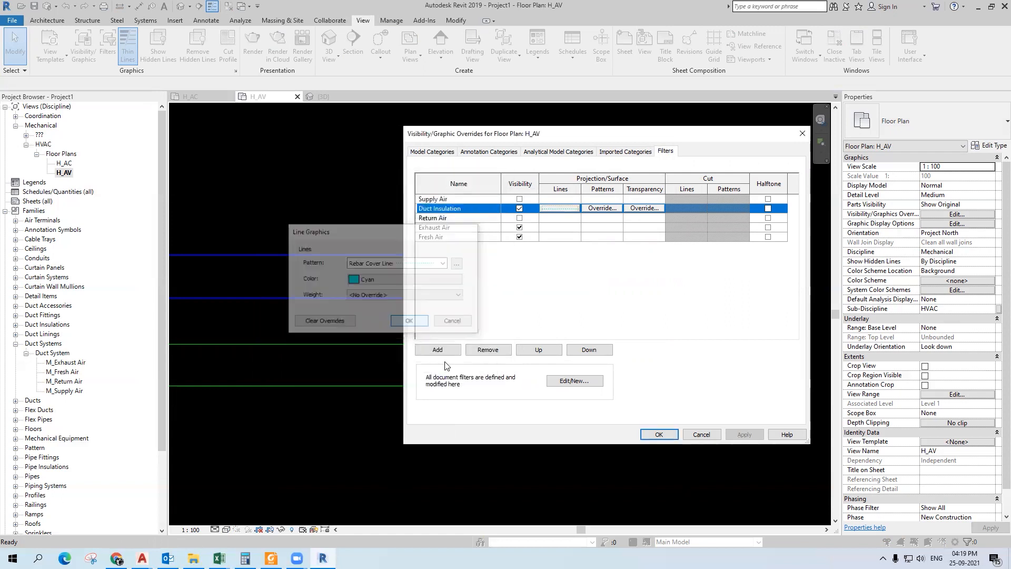
click(658, 433)
- Add insulation to the green exhaust air duct below the fresh air duct in H_AV
scroll(744, 260, up, 5)
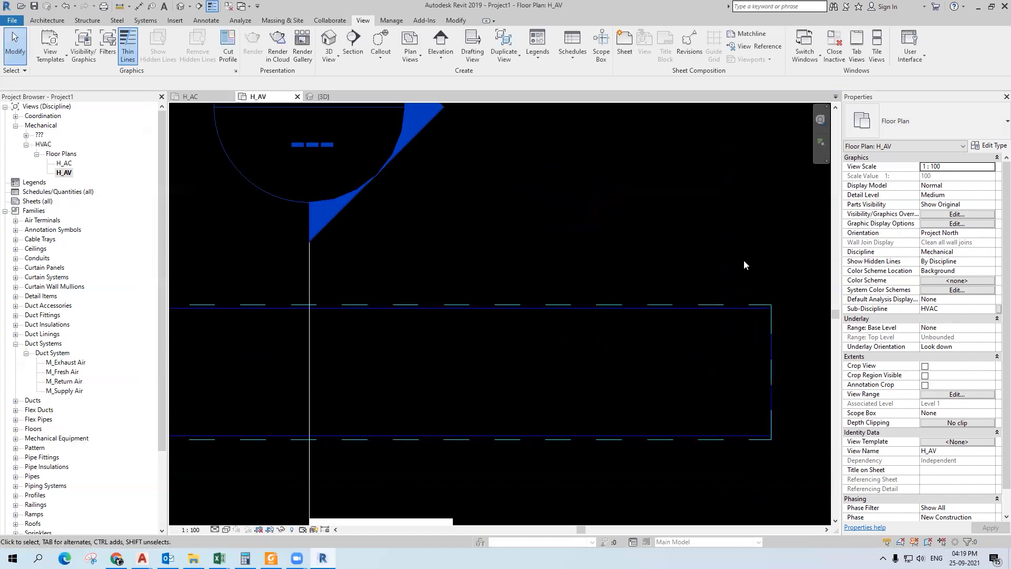
scroll(750, 268, down, 3)
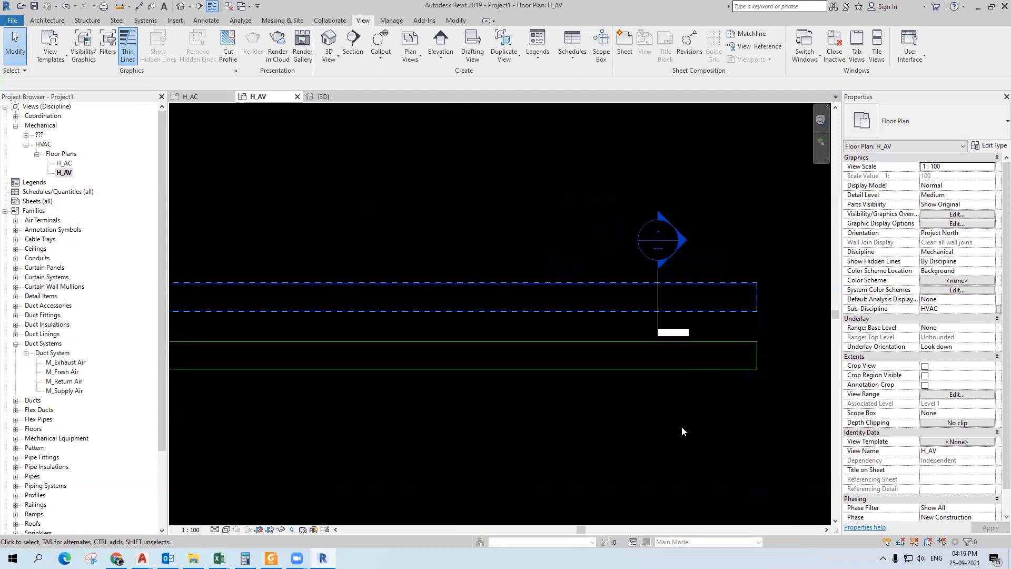
click(671, 369)
click(521, 47)
click(420, 206)
scroll(718, 359, up, 6)
middle_drag(595, 376, 374, 405)
scroll(678, 375, down, 5)
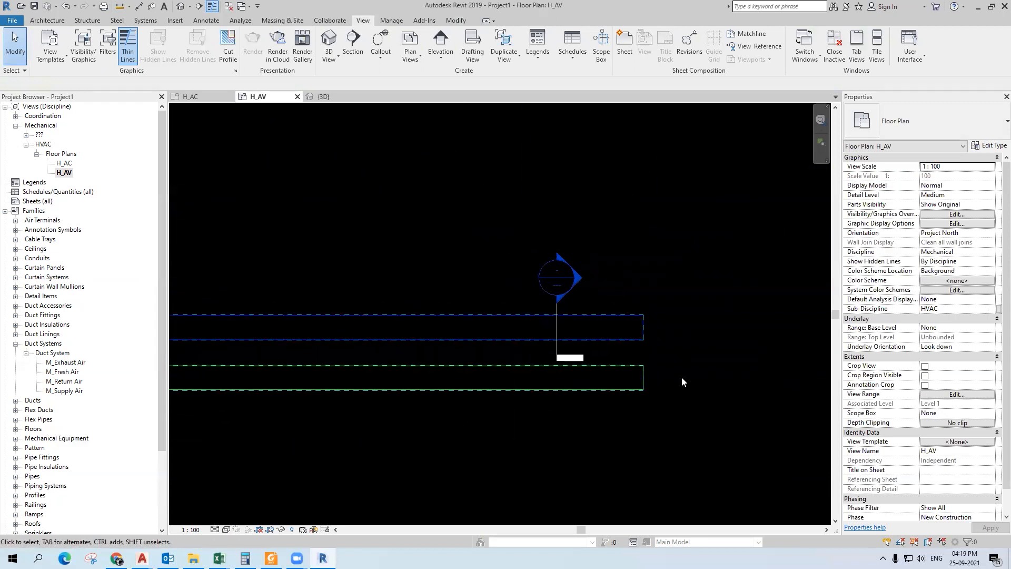
- Turn off the visibility of the Duct Insulation filter in the H_AV floor plan and apply the change
scroll(651, 397, up, 6)
key(v)
key(g)
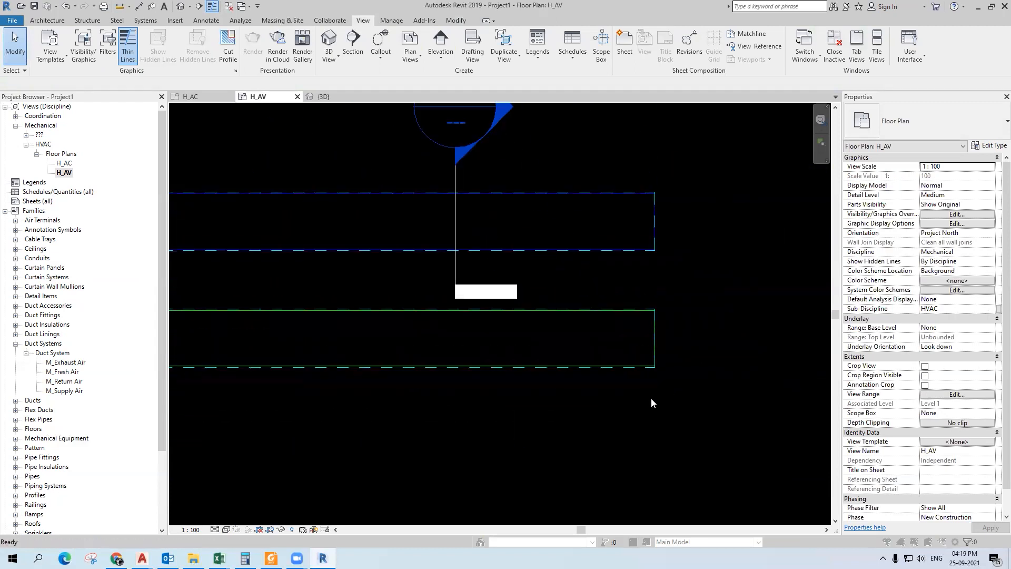
click(666, 151)
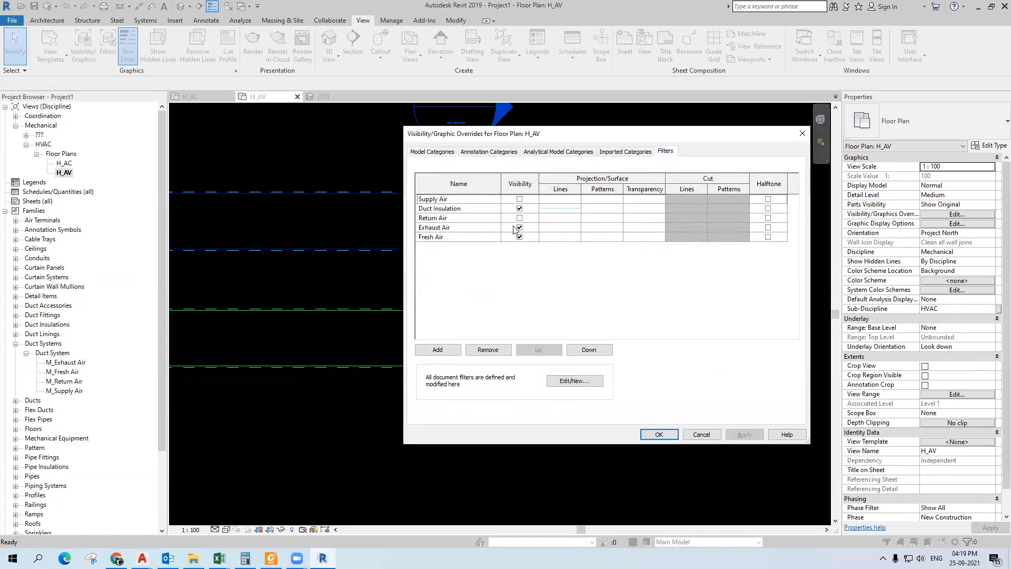
click(520, 210)
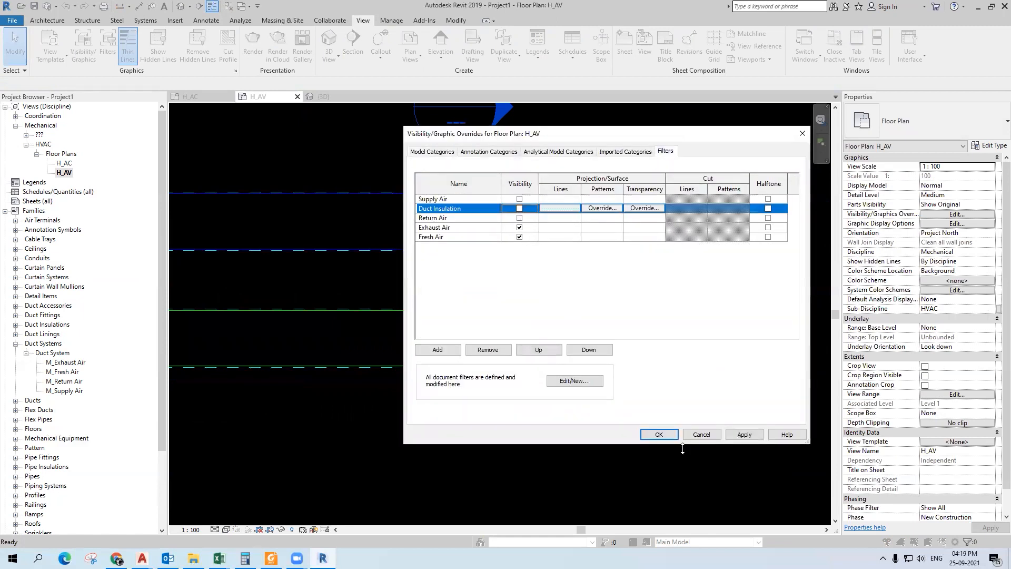
click(659, 434)
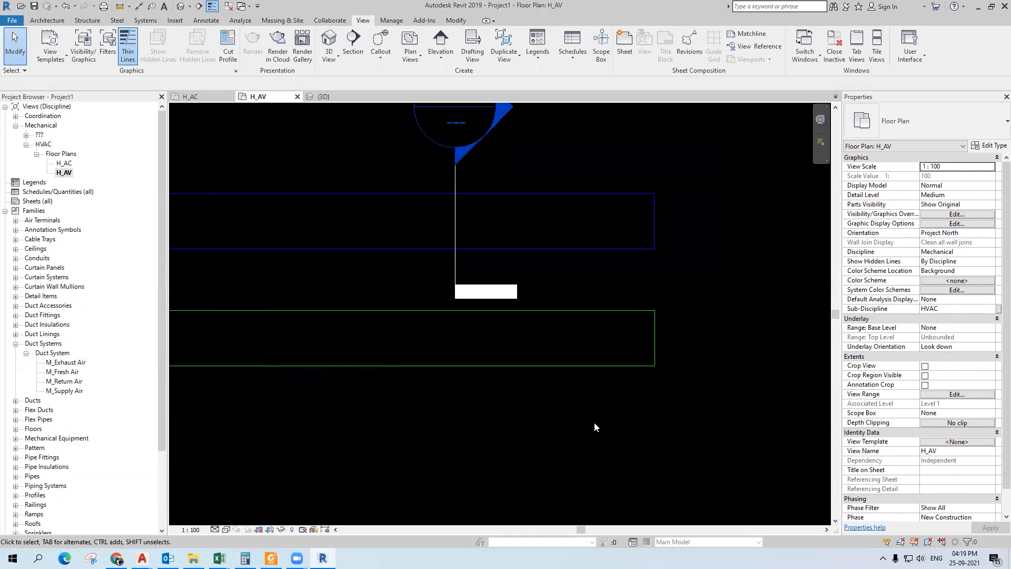
- Turn the Duct Insulation filter's visibility back on in the H_AV floor plan
scroll(594, 423, down, 2)
key(v)
key(v)
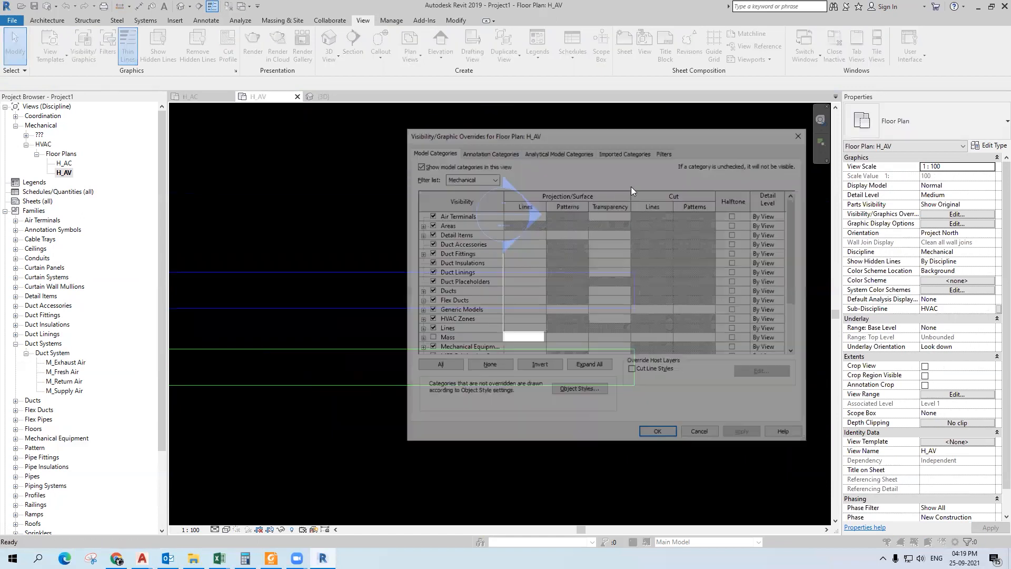
click(666, 151)
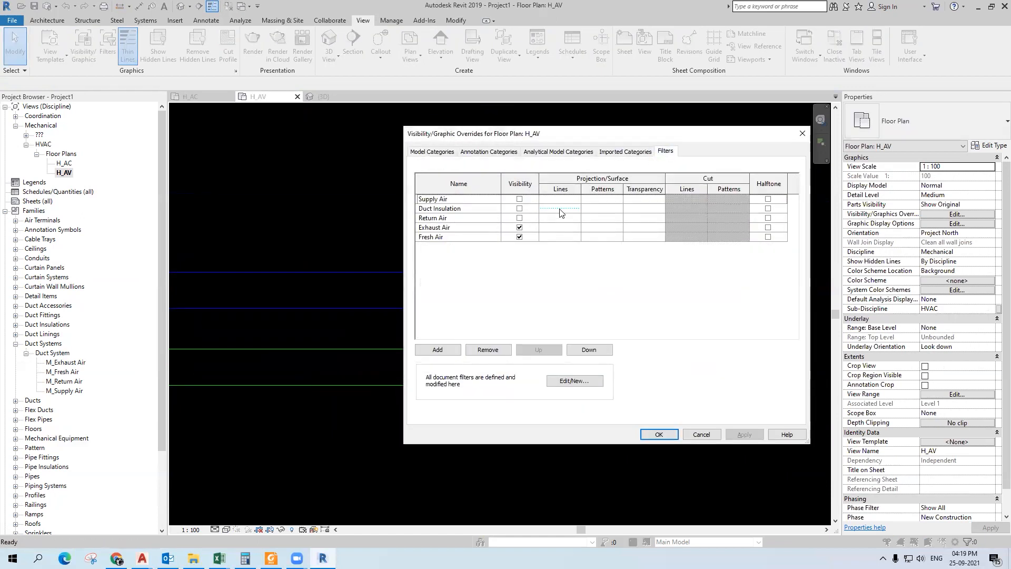
click(518, 208)
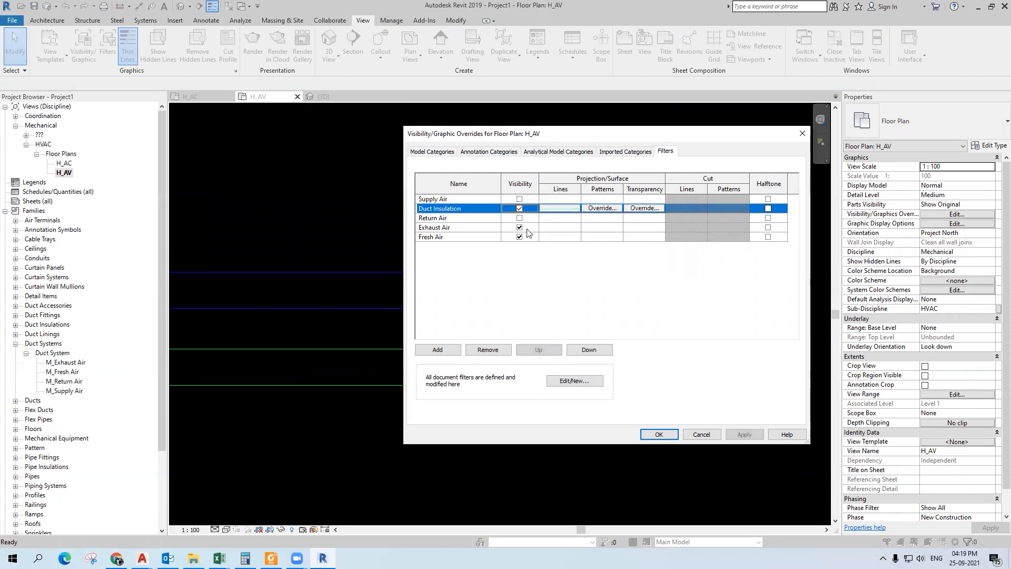
click(659, 435)
- Examine the insulation outlines around the fresh air and exhaust air ducts in H_AV
scroll(437, 403, up, 4)
scroll(547, 393, down, 5)
middle_drag(348, 389, 341, 302)
scroll(458, 295, up, 3)
scroll(574, 332, down, 2)
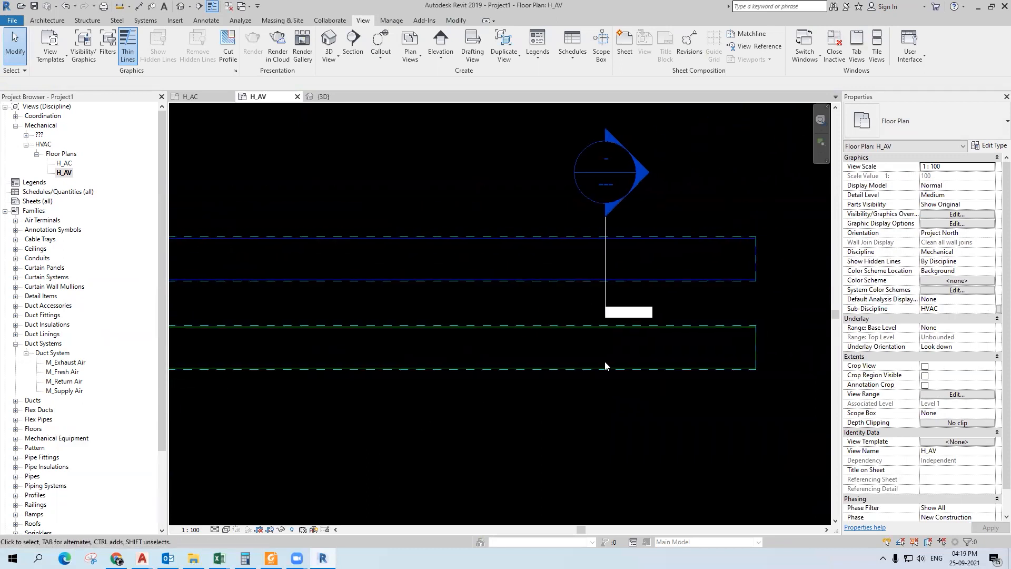
click(734, 324)
key(Escape)
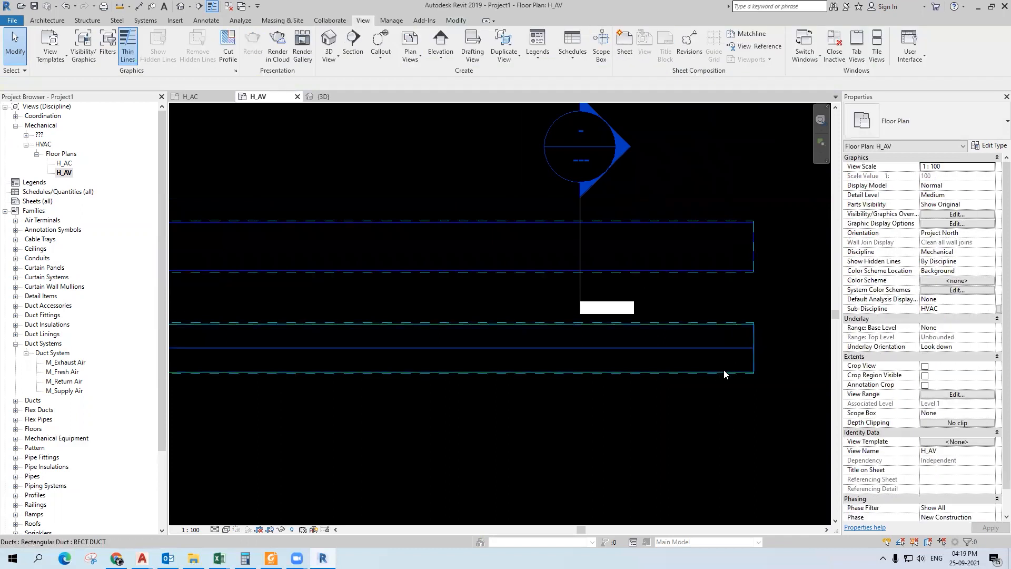
scroll(731, 371, up, 2)
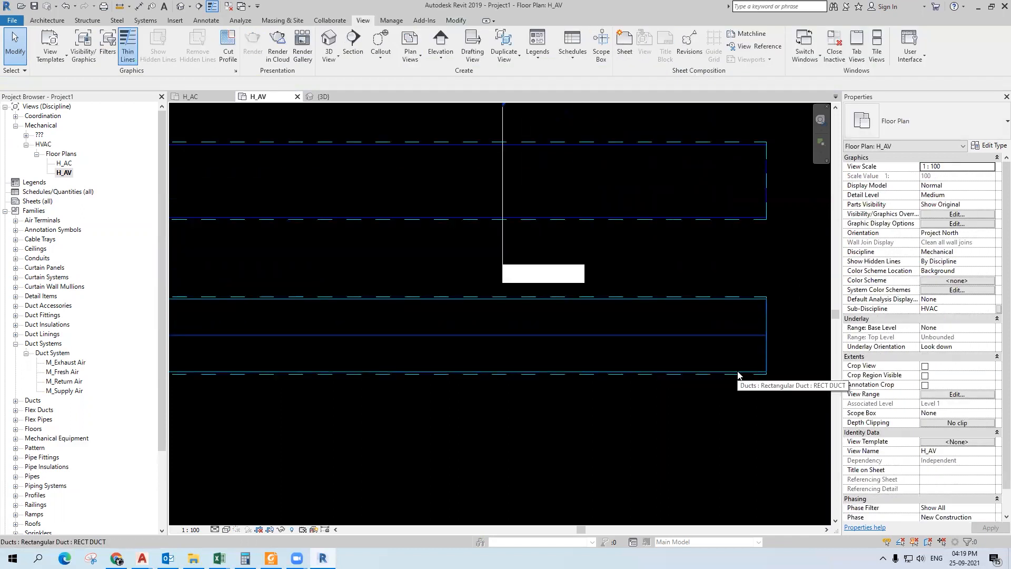
scroll(738, 373, down, 2)
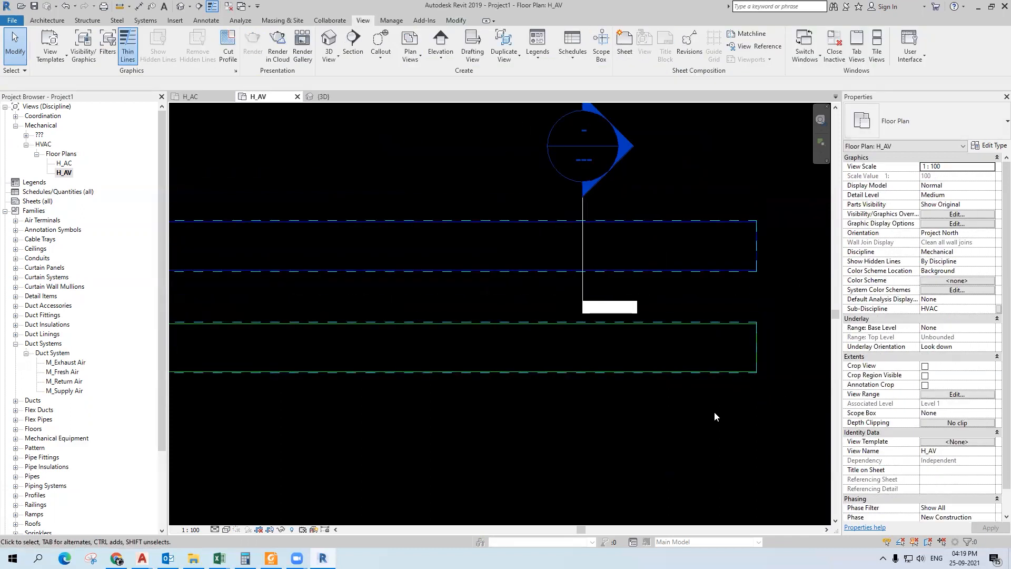
scroll(662, 327, up, 3)
click(712, 310)
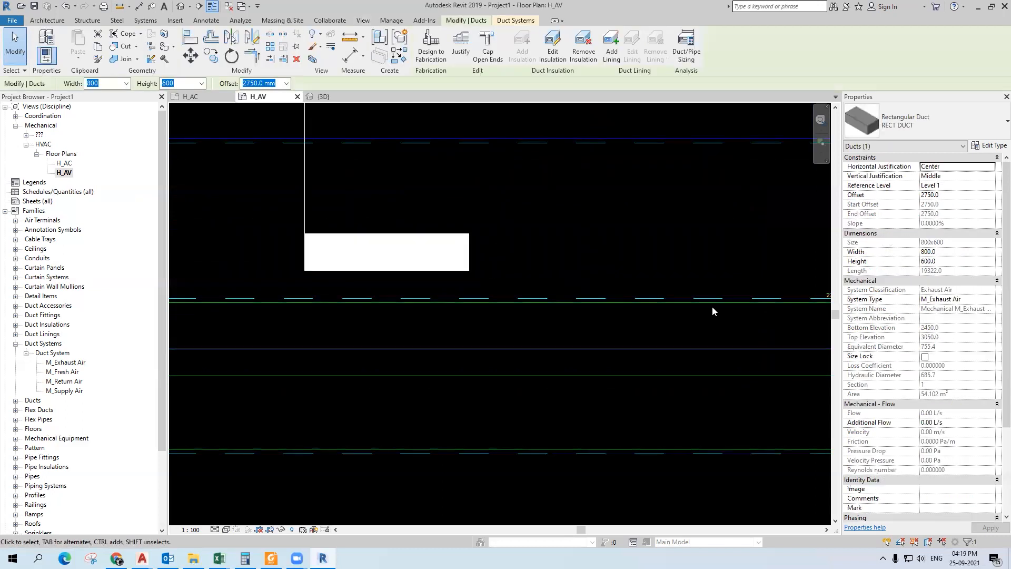
key(Escape)
- Override the Fresh Air filter's projection line color with brown RGB 128-064-000 and apply it to H_AV
key(v)
key(g)
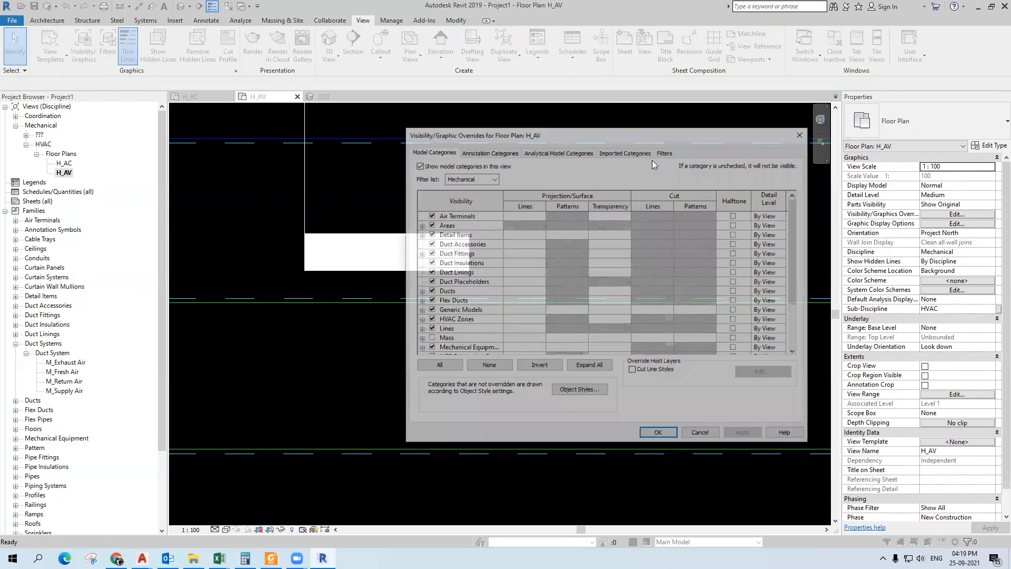
click(665, 151)
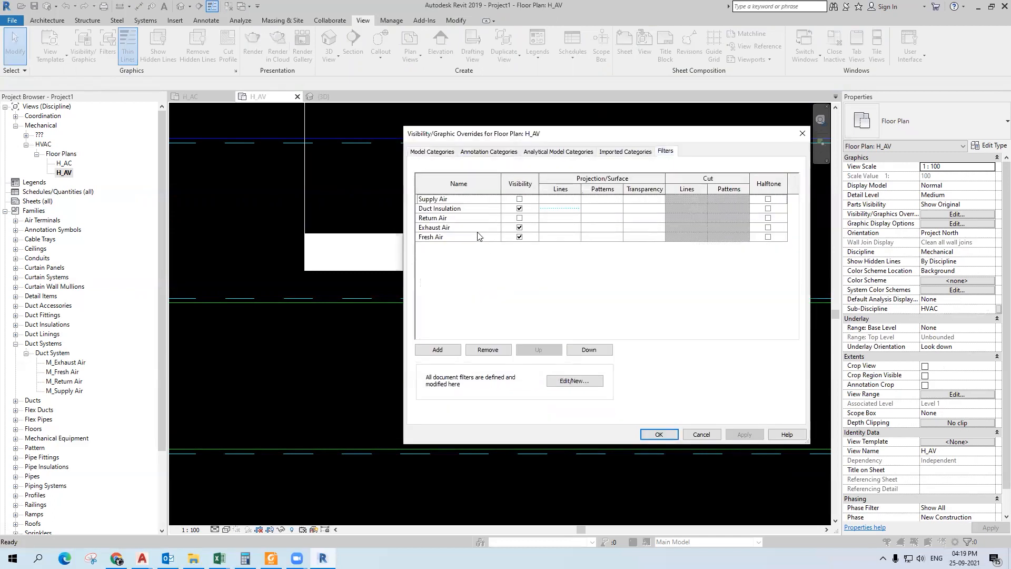
click(551, 238)
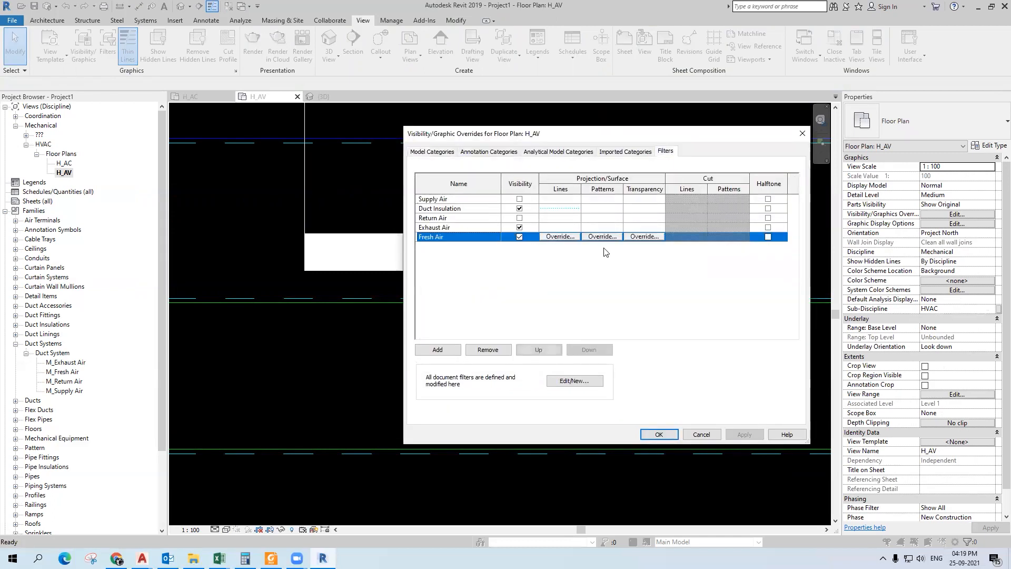
click(560, 237)
click(405, 279)
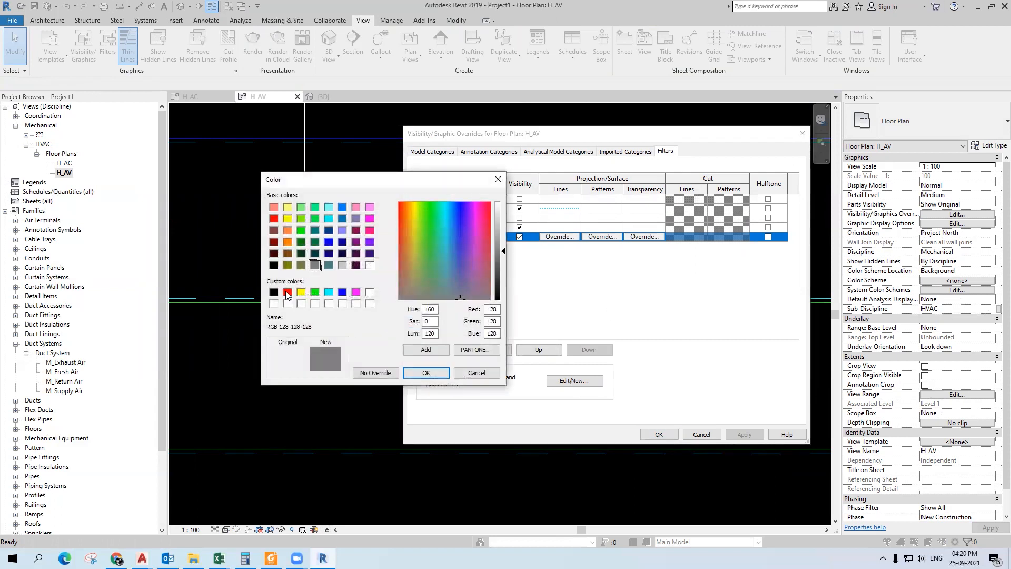
click(287, 253)
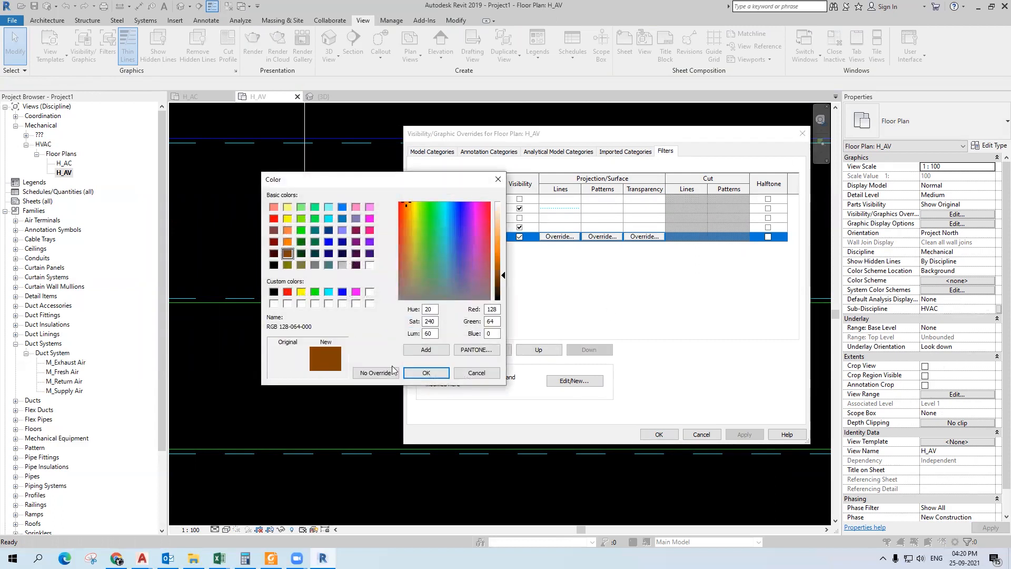
click(426, 372)
click(410, 322)
click(744, 434)
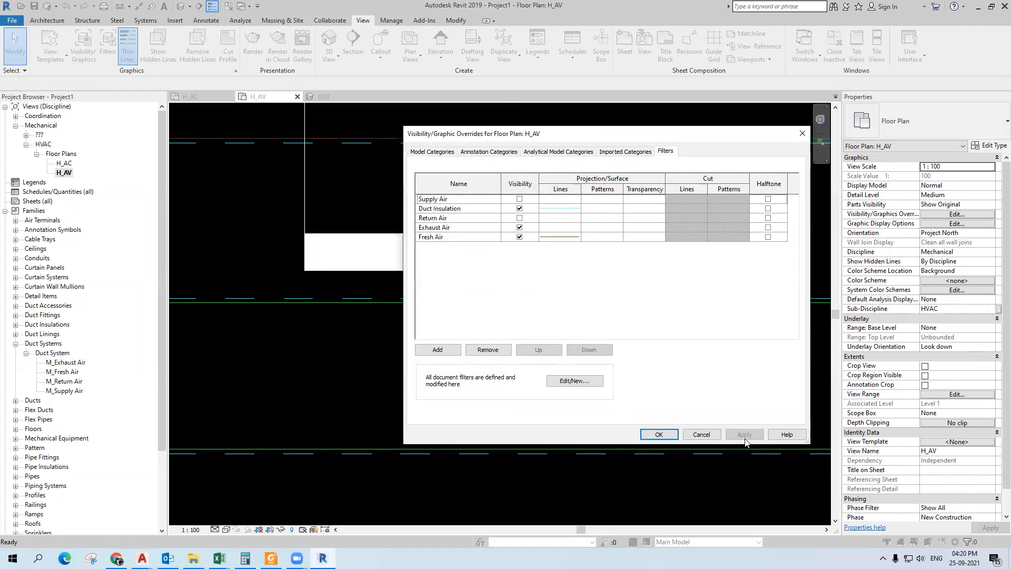
click(659, 433)
scroll(535, 369, down, 2)
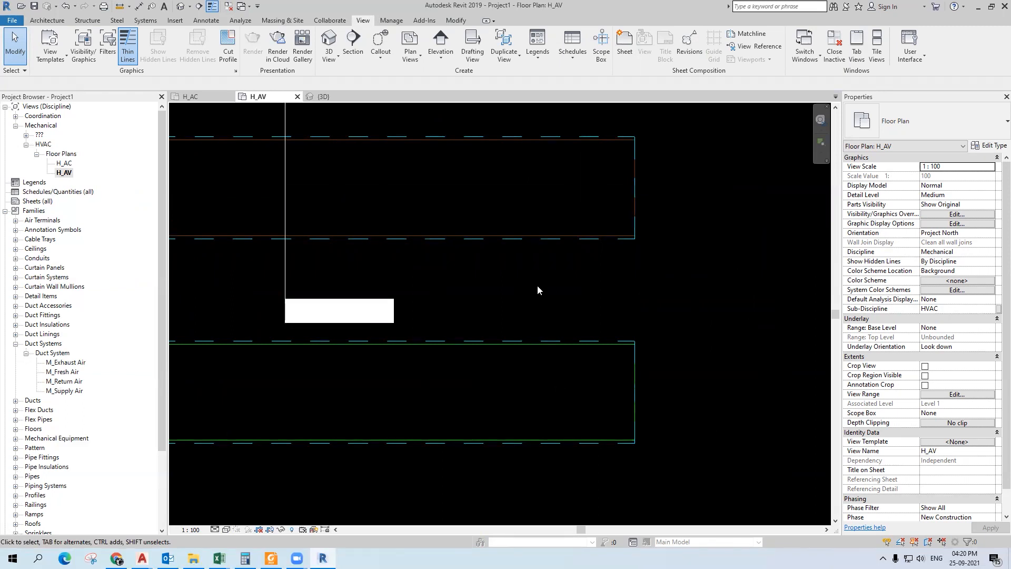
scroll(530, 282, down, 3)
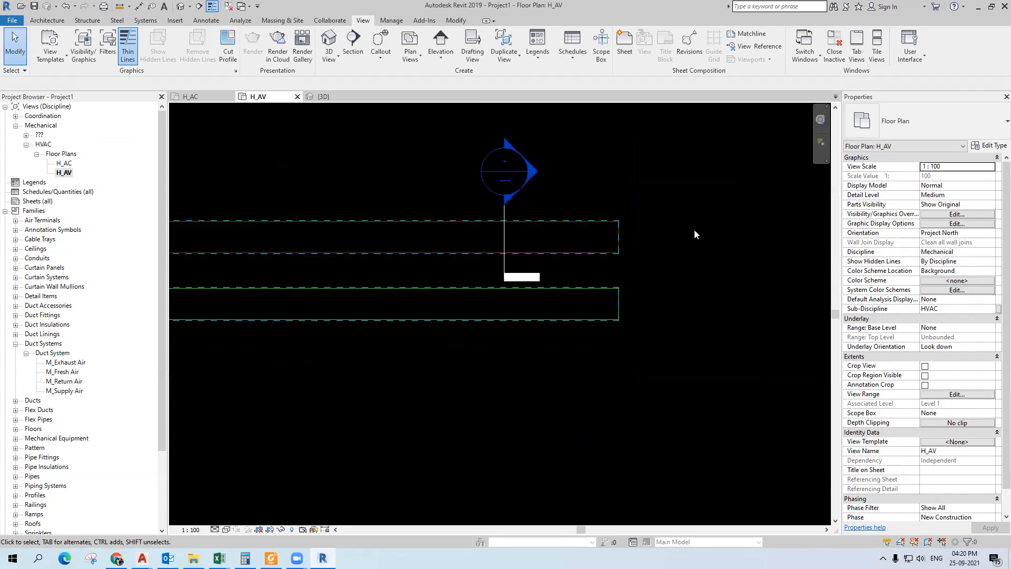